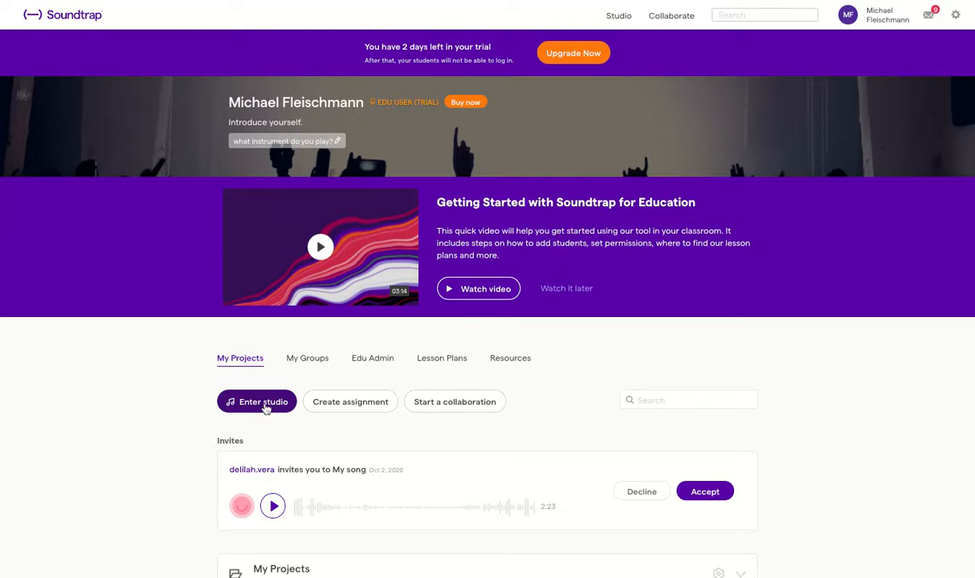
Enter the studio and start a blank podcast project, dismissing the Beatmaker announcement
left_click(265, 404)
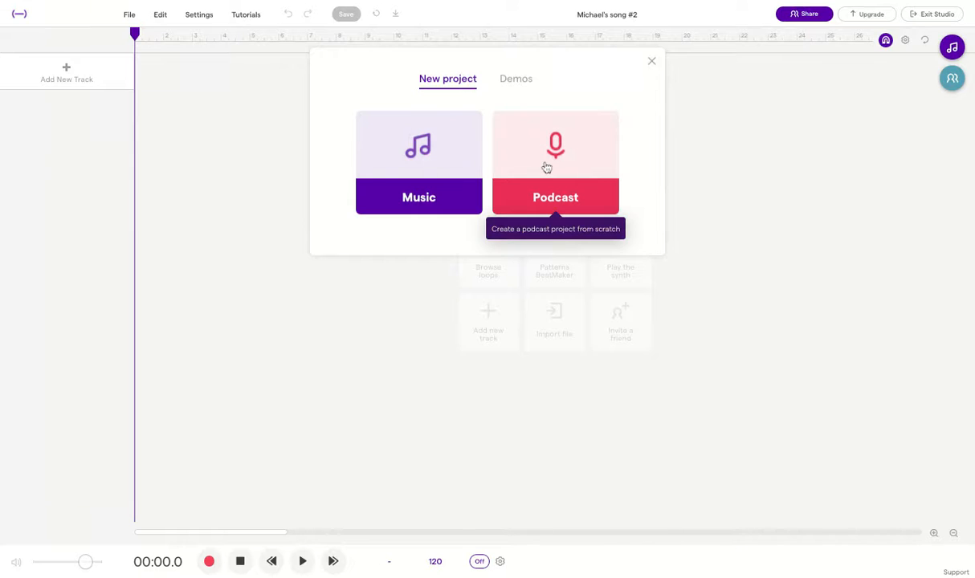
left_click(573, 202)
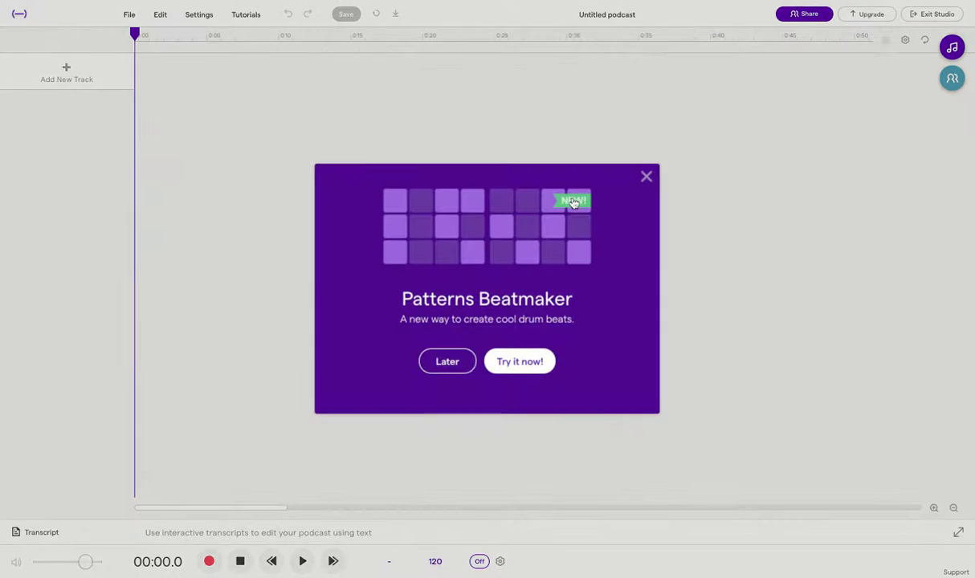
left_click(447, 365)
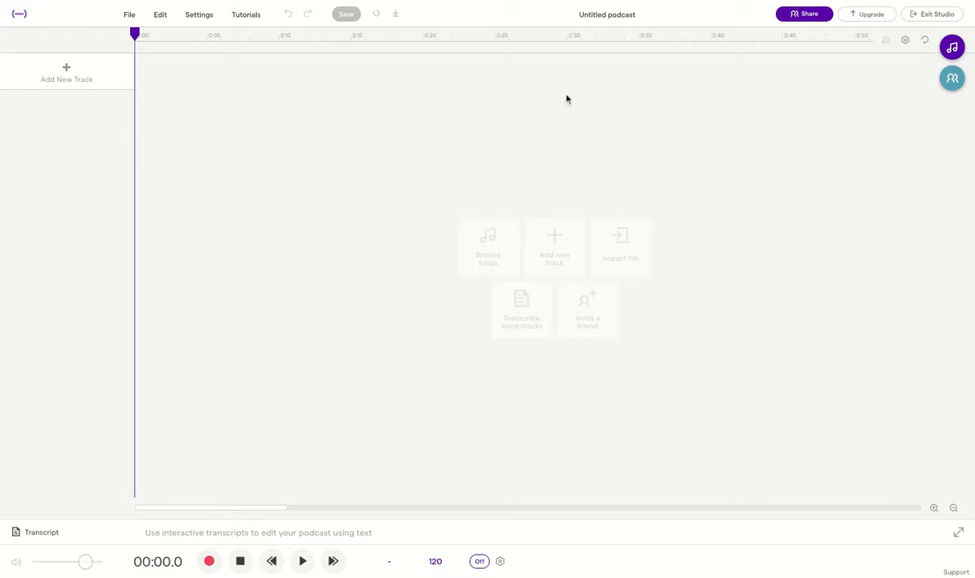
Open the collaborators panel and start inviting someone by entering a name in Add people
left_click(952, 80)
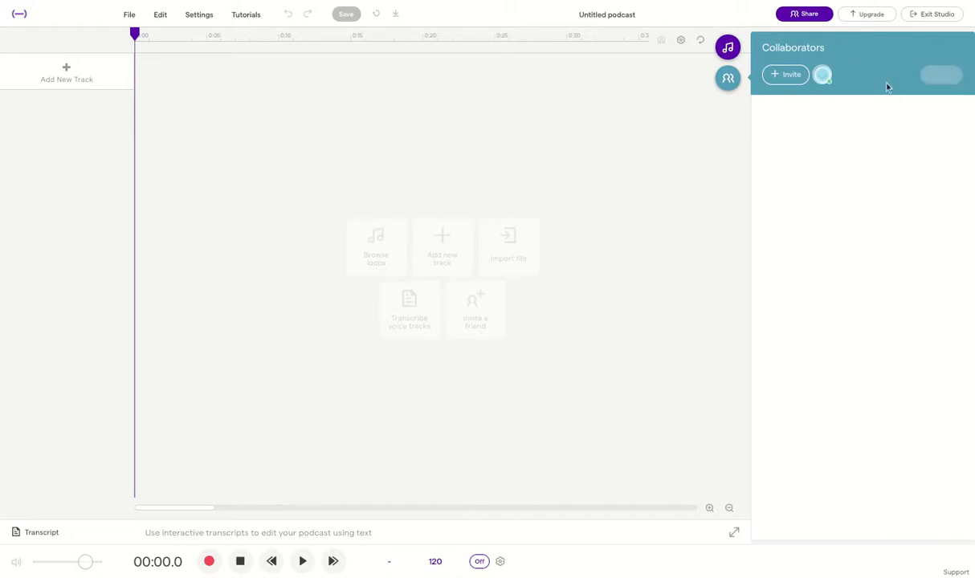
left_click(783, 76)
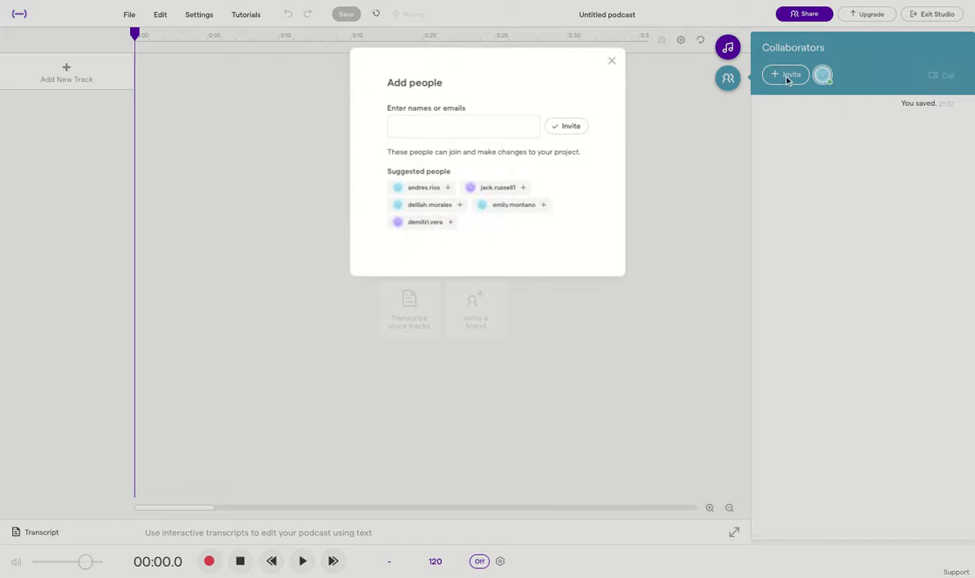
left_click(452, 128)
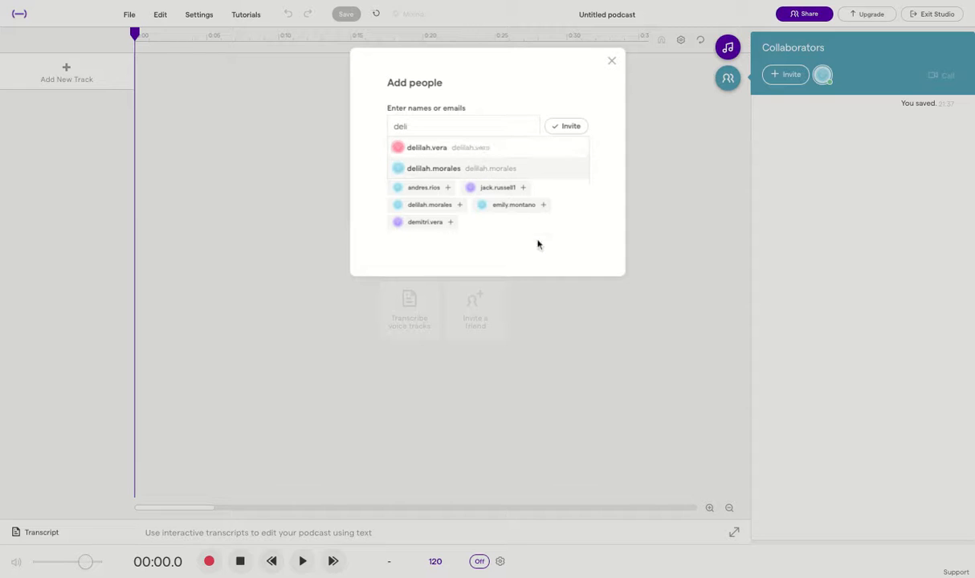
left_click_drag(414, 126, 404, 126)
double_click(413, 126)
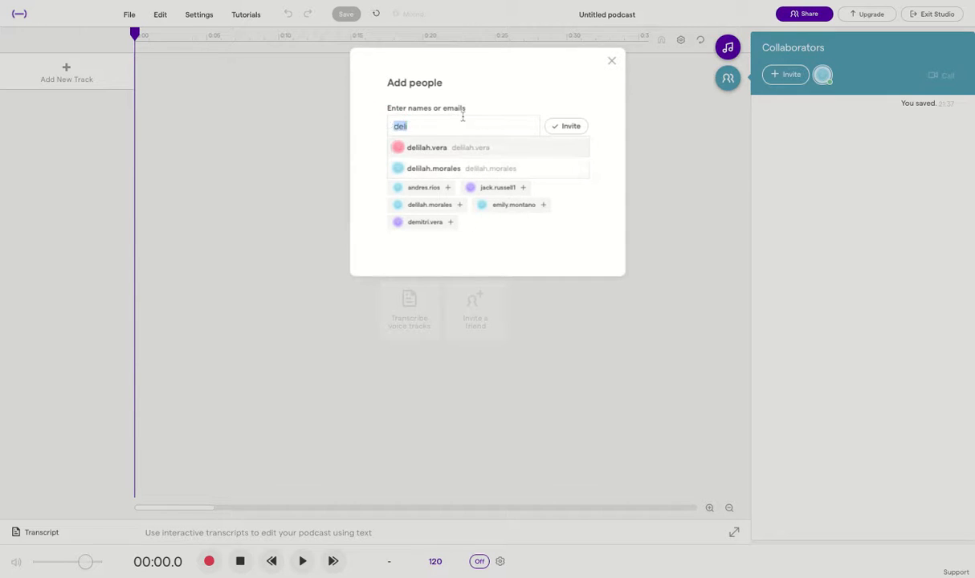
type("flei")
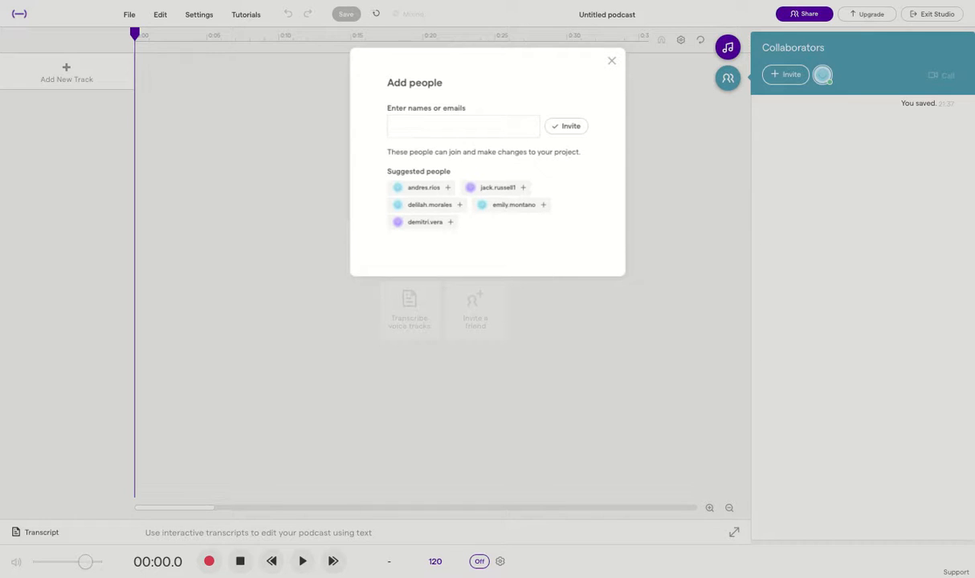
type("le")
type("i")
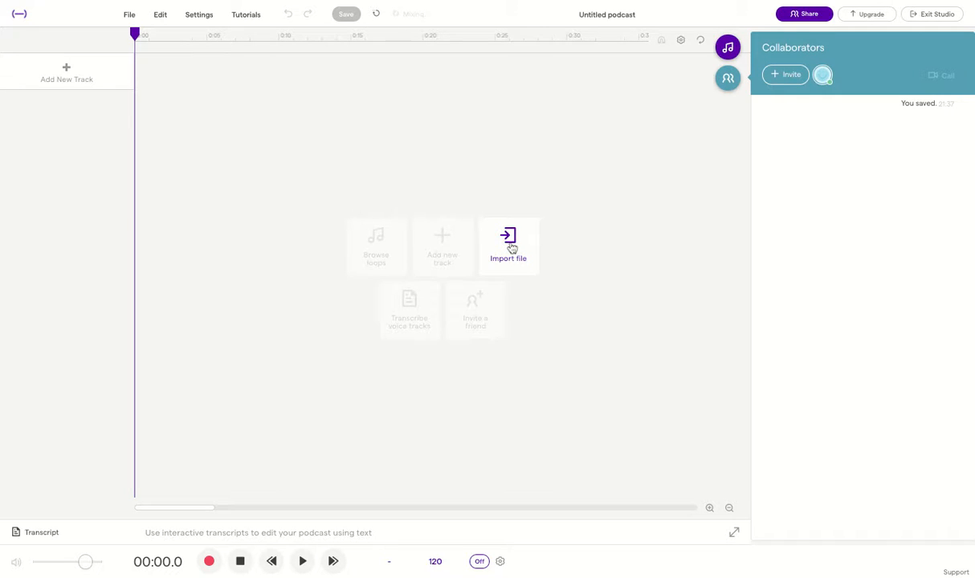
Import the sound-effect audio files as new tracks via Add New Track > Import file
left_click(64, 77)
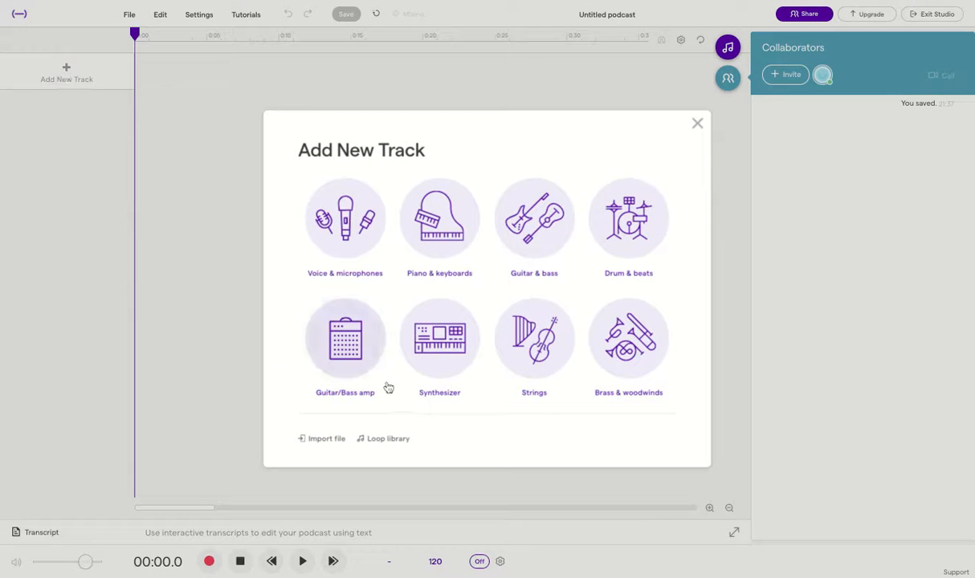
left_click(321, 439)
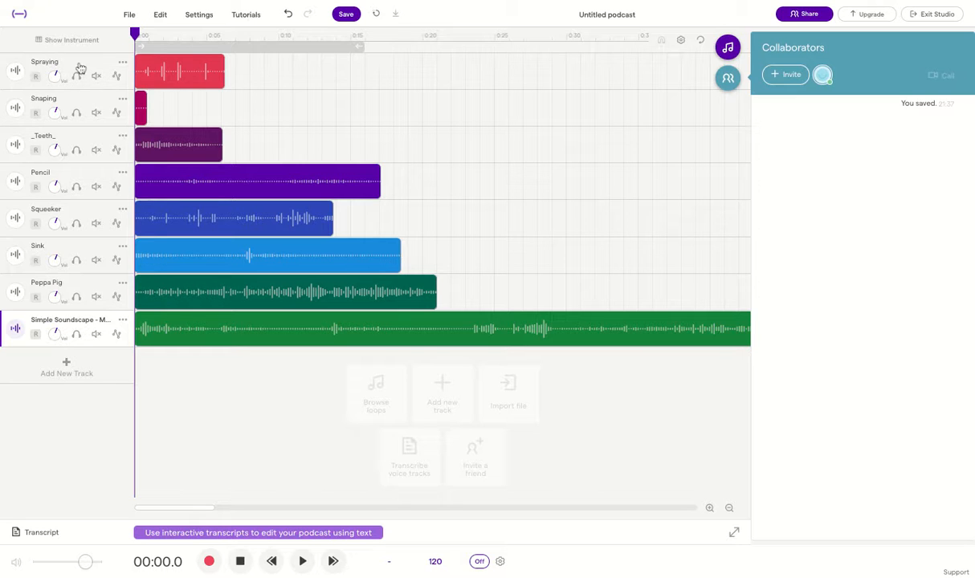
Delete the Simple Soundscape track, leaving seven tracks ending with Peppa Pig
mouse_move(165, 317)
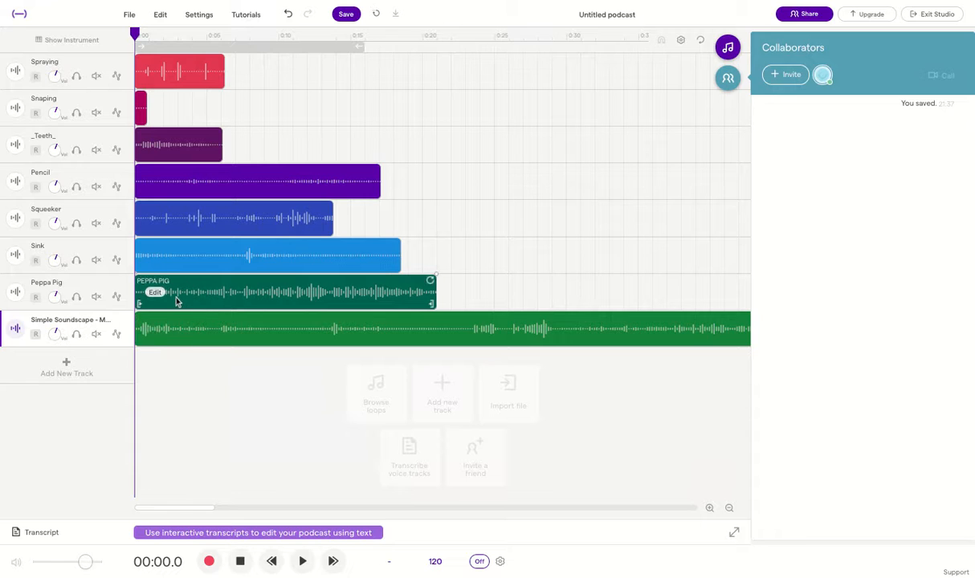
mouse_move(157, 258)
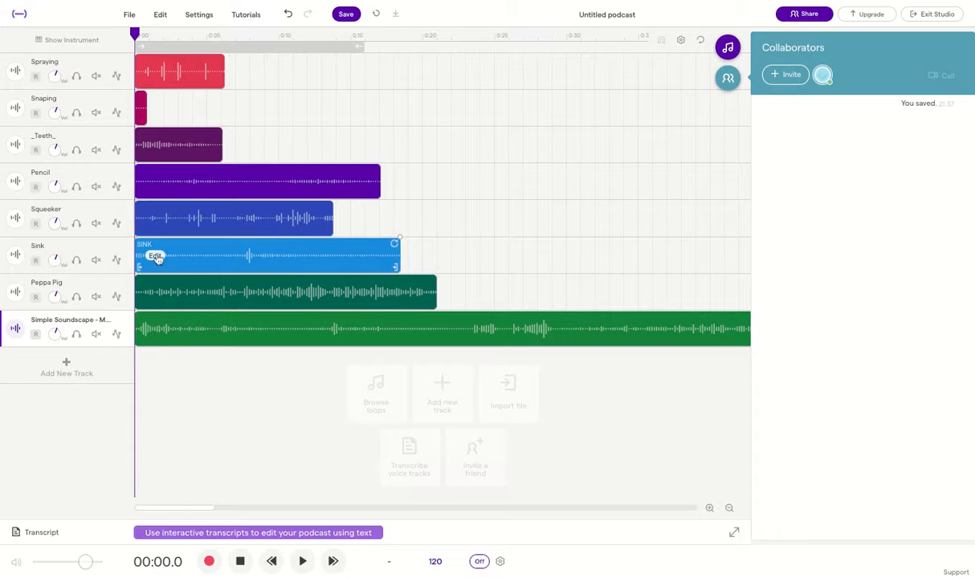
right_click(125, 324)
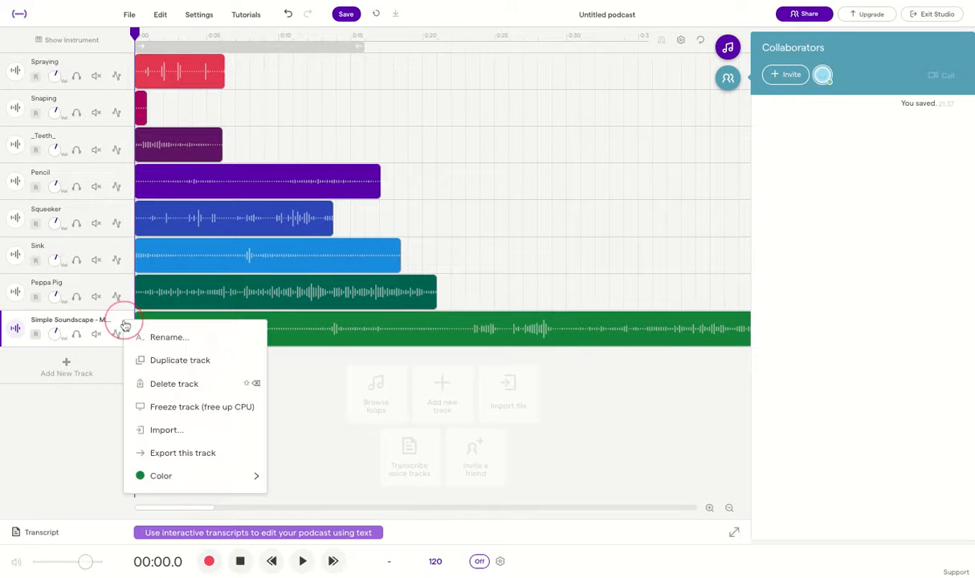
left_click(165, 383)
mouse_move(162, 295)
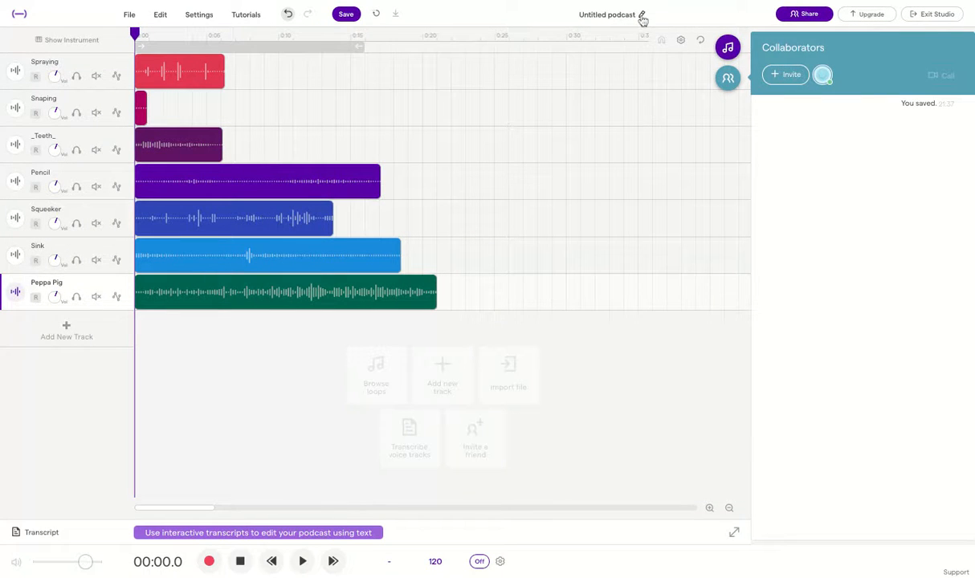
Retitle the podcast 'Monday Morning at Fleischaus Period 9'
left_click(593, 46)
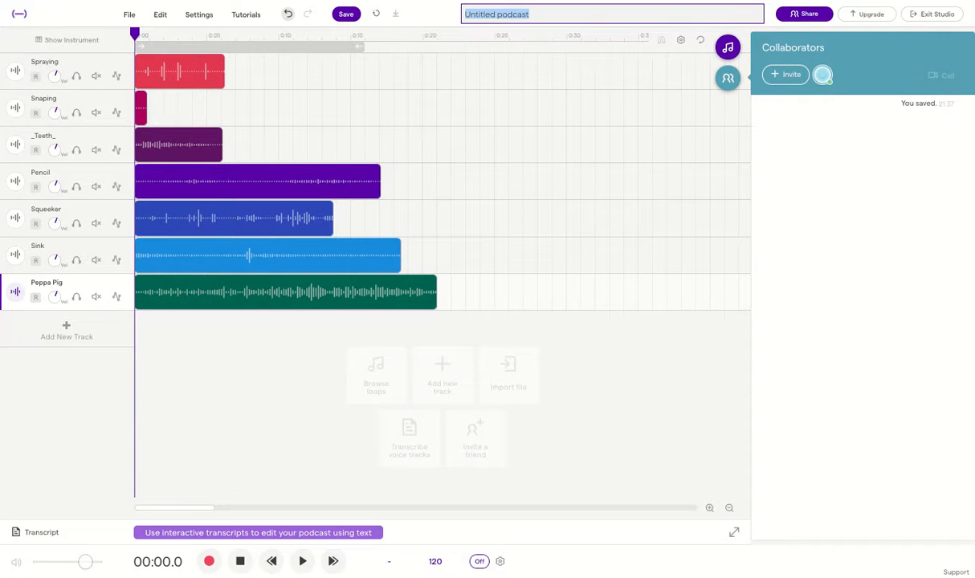
type("Mo")
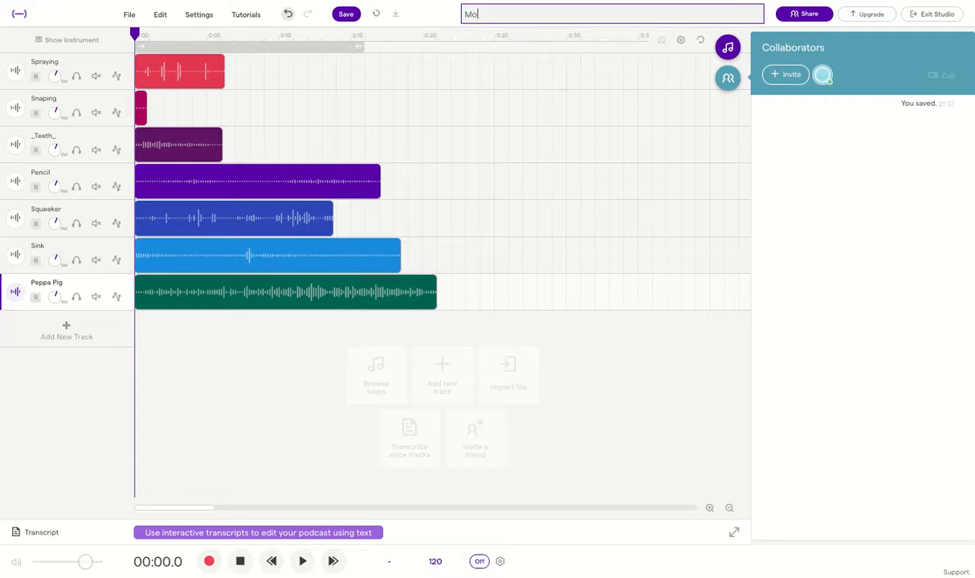
type("nday Morning at Fleischaus Period 9")
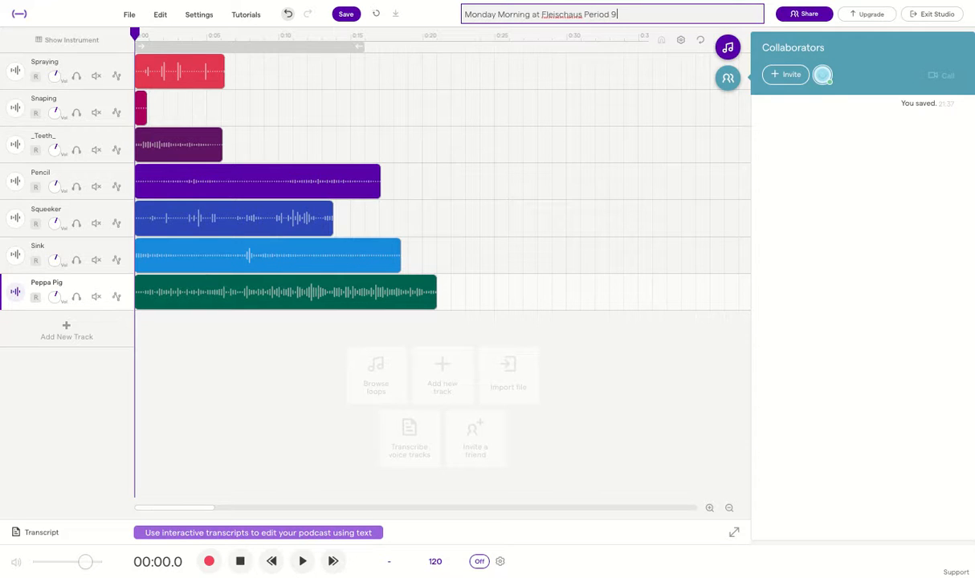
left_click(643, 93)
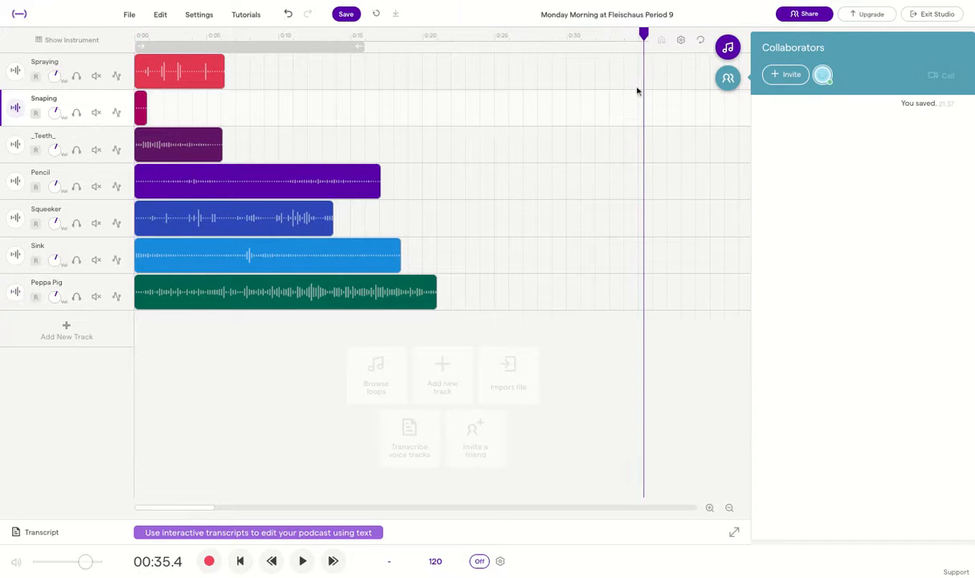
Save the project, preview the Sink track soloed from the start, then unsolo it
left_click(348, 15)
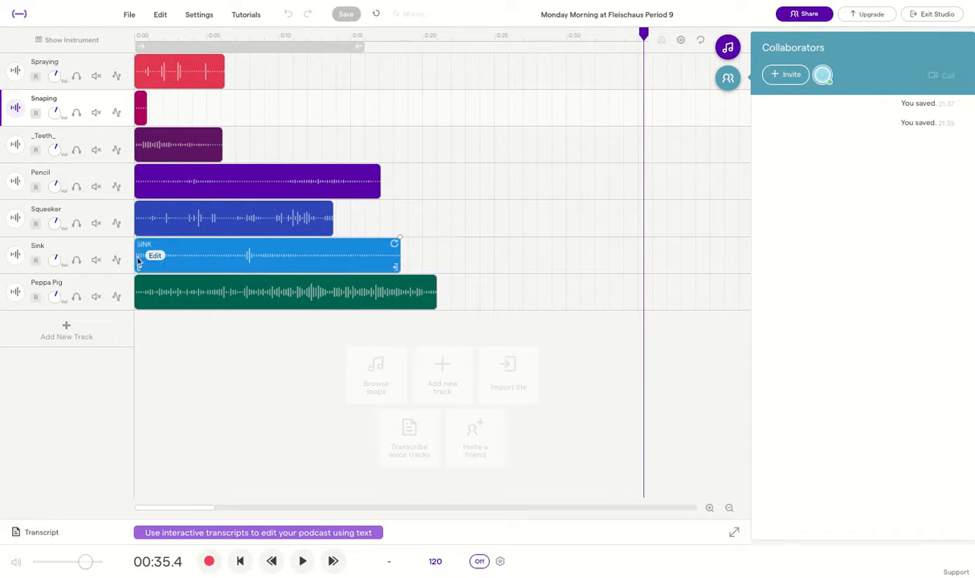
left_click(77, 260)
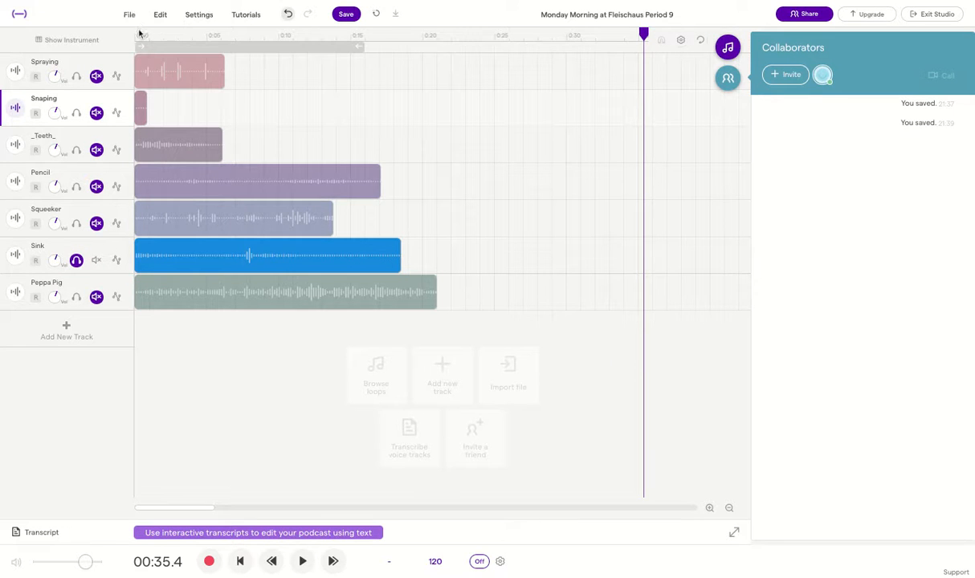
left_click(138, 34)
left_click(303, 561)
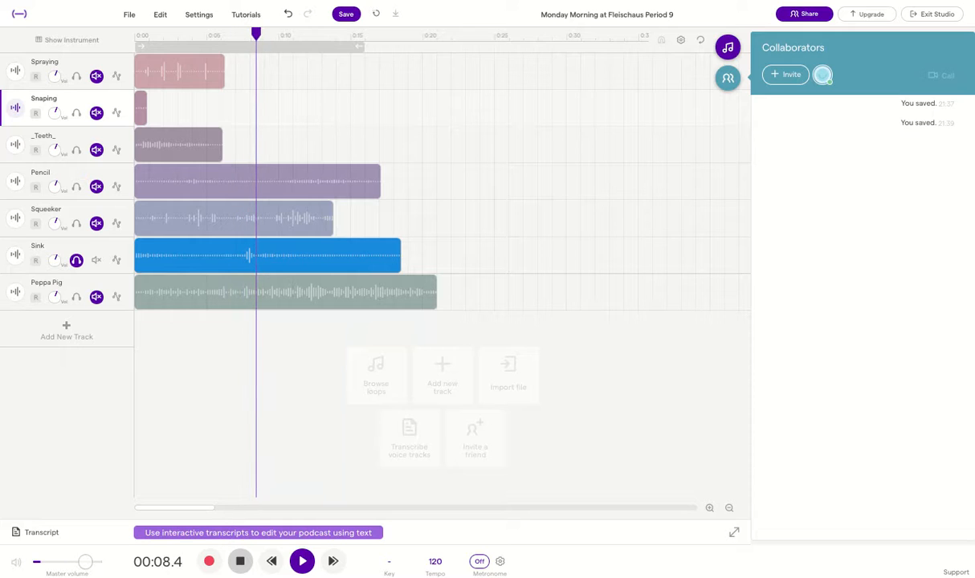
left_click(240, 560)
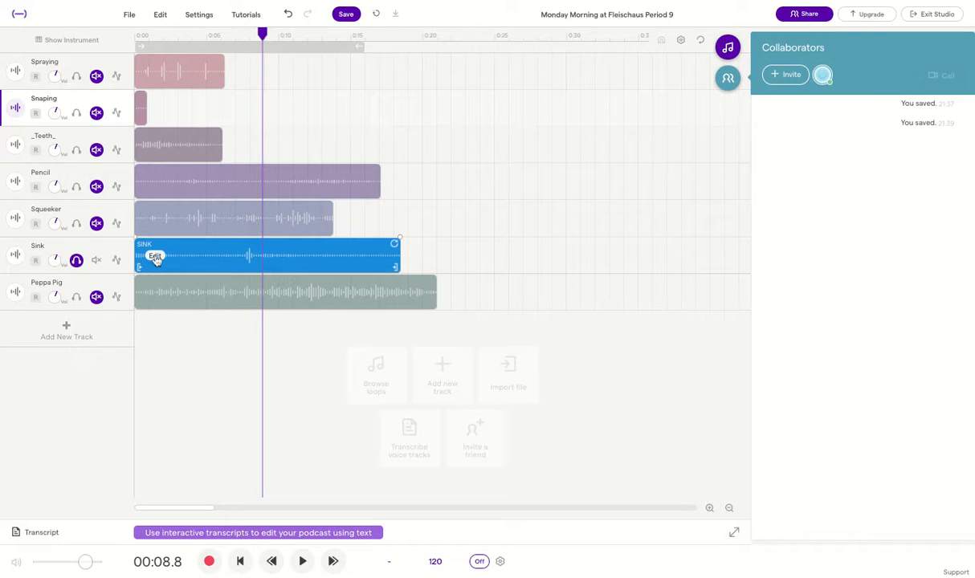
left_click(145, 112)
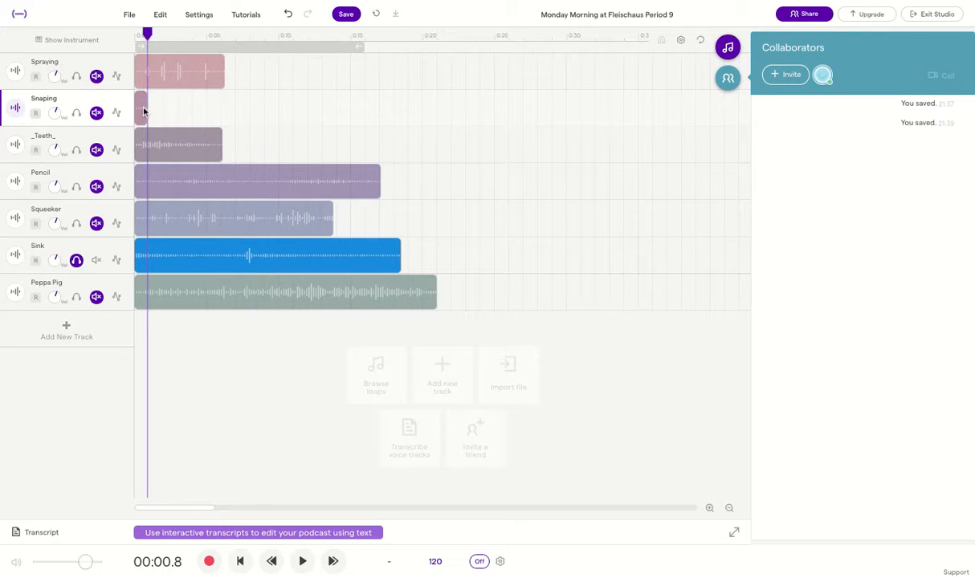
left_click(76, 259)
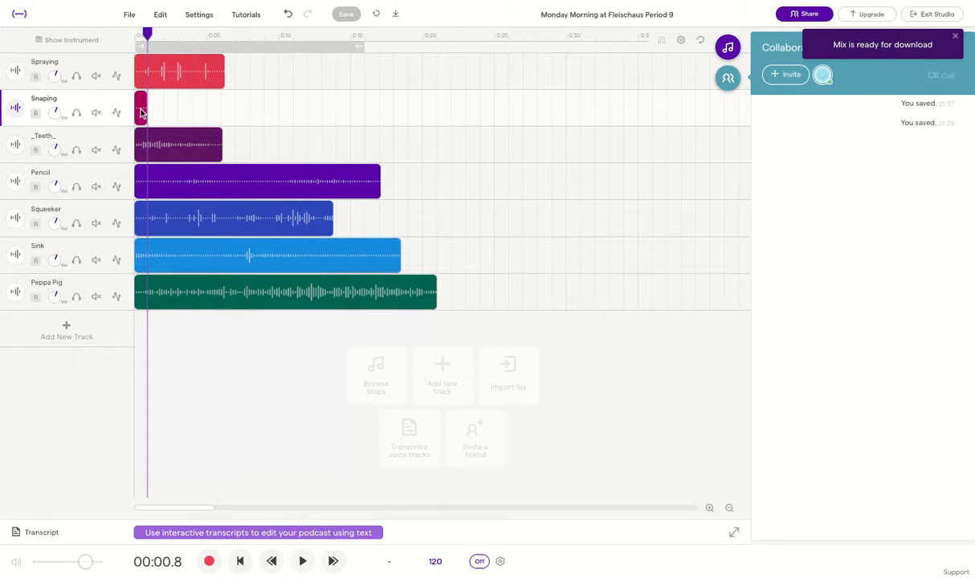
Zoom into the timeline and reposition the playhead near the start
left_click(710, 509)
left_click(709, 509)
left_click(710, 509)
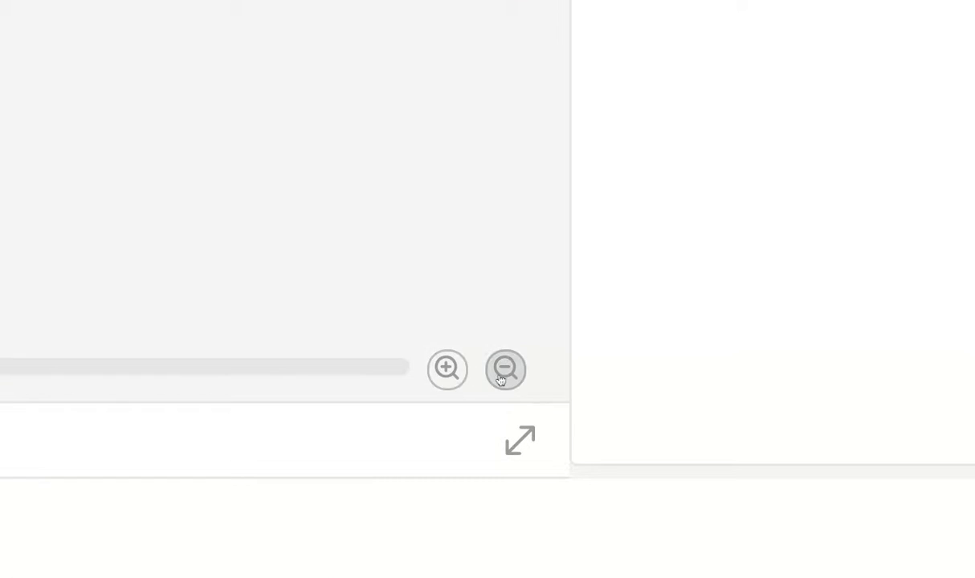
left_click(349, 306)
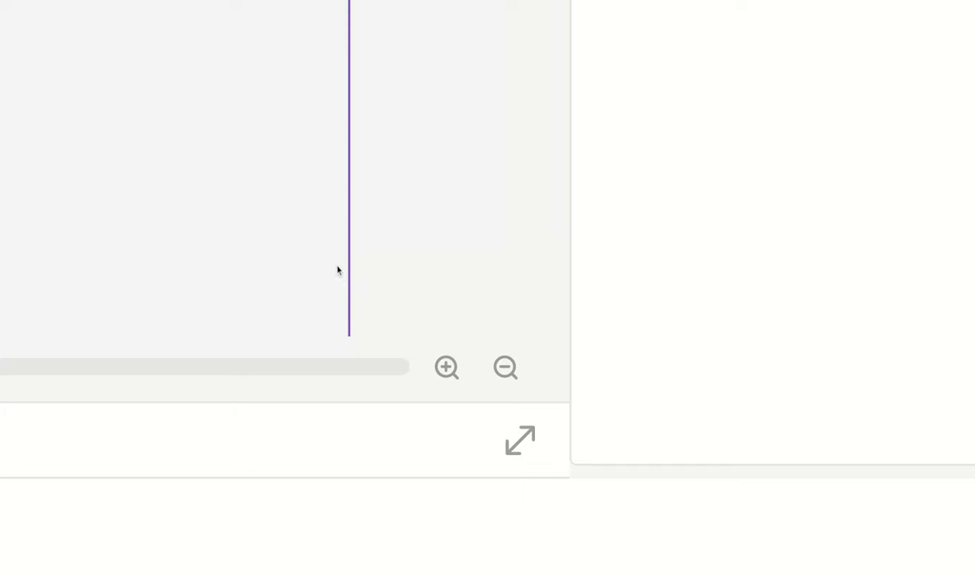
left_click(228, 184)
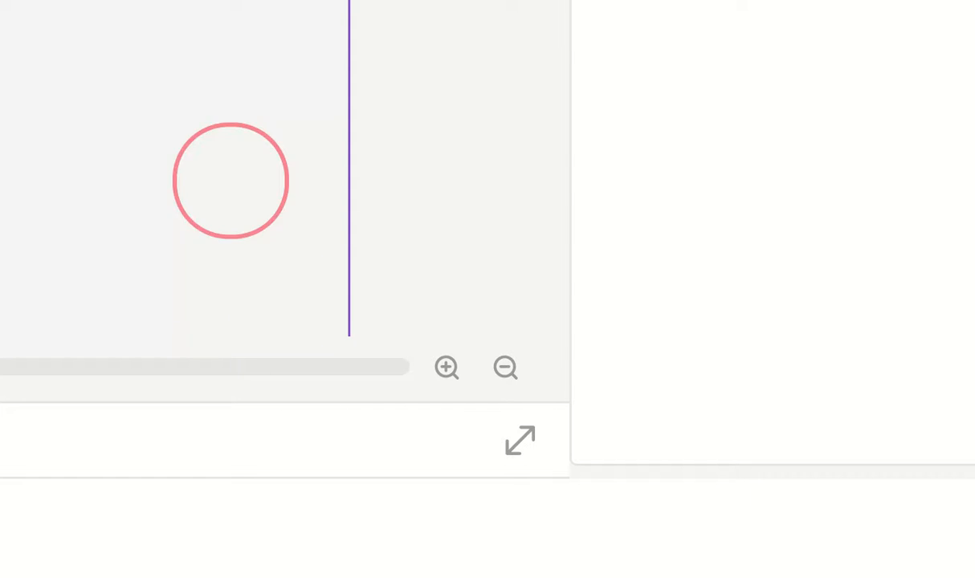
left_click(173, 83)
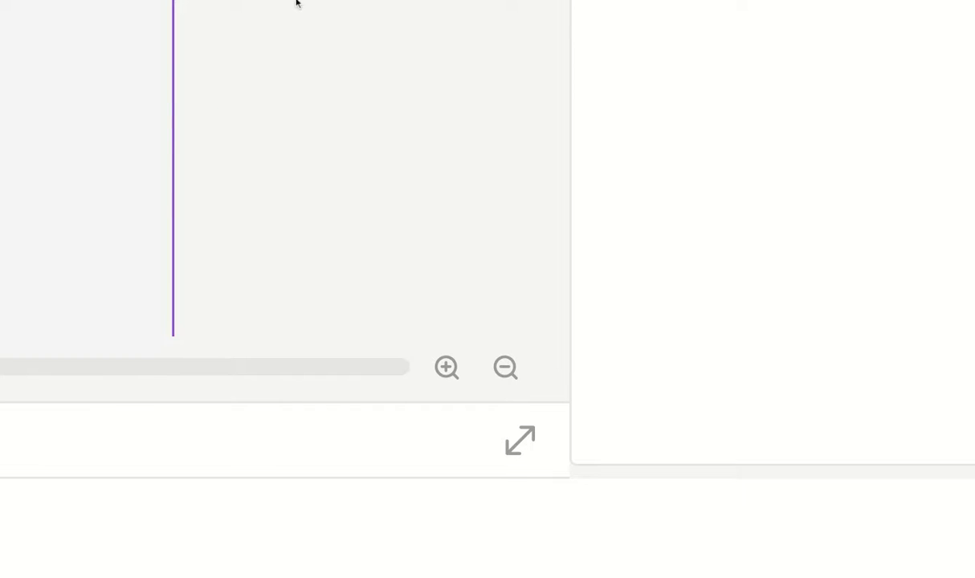
left_click(249, 170)
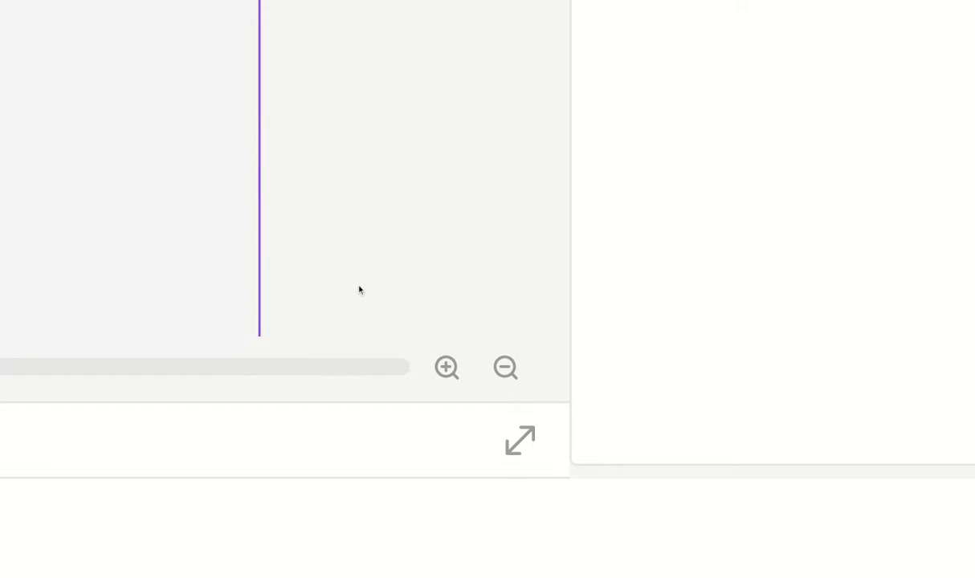
left_click(505, 369)
Dismiss the unexpected error message and collapse the transcript panel to show all tracks
left_click(526, 443)
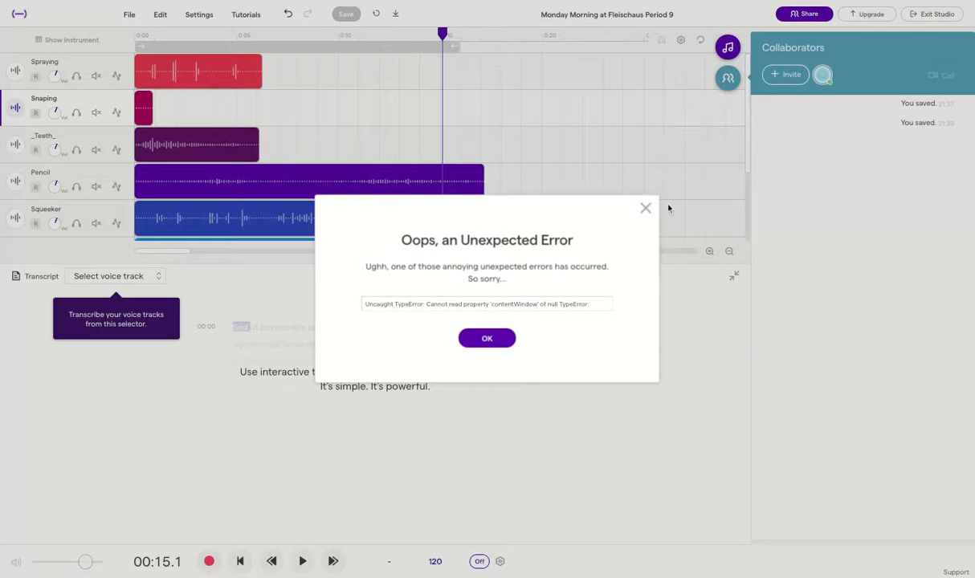
left_click(646, 209)
left_click(645, 209)
left_click(734, 275)
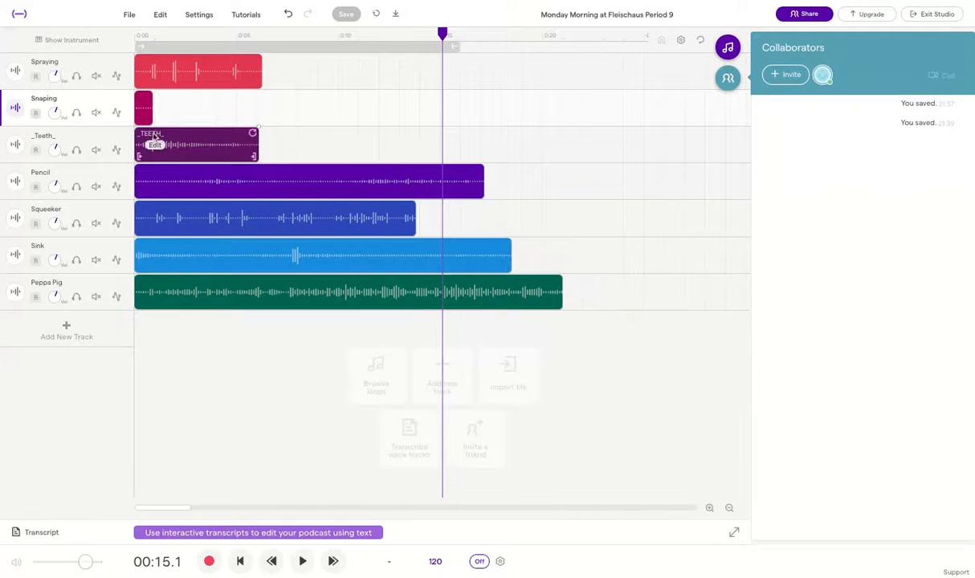
Open the rename box for the Snaping clip and close it without changes
left_click(709, 507)
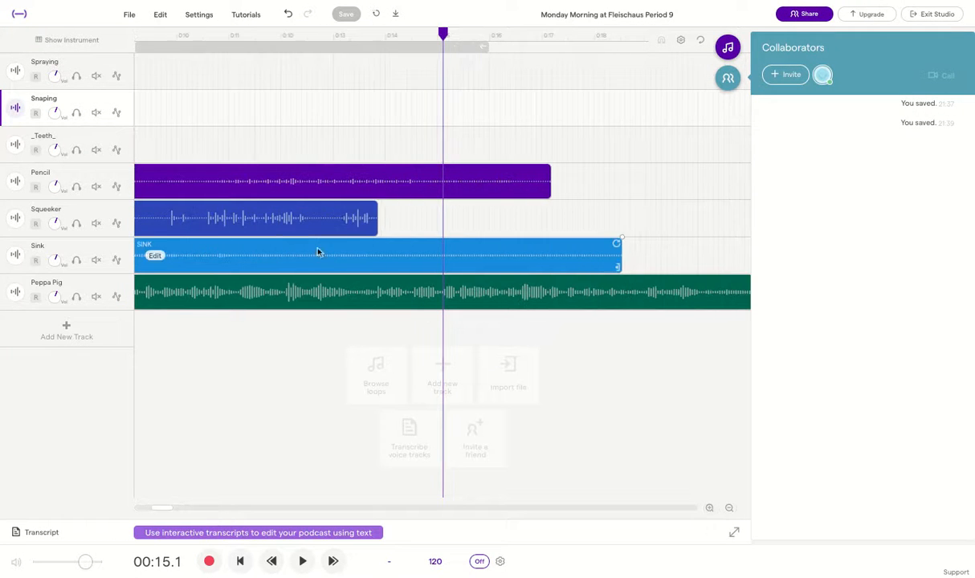
scroll(303, 243, "left", 5)
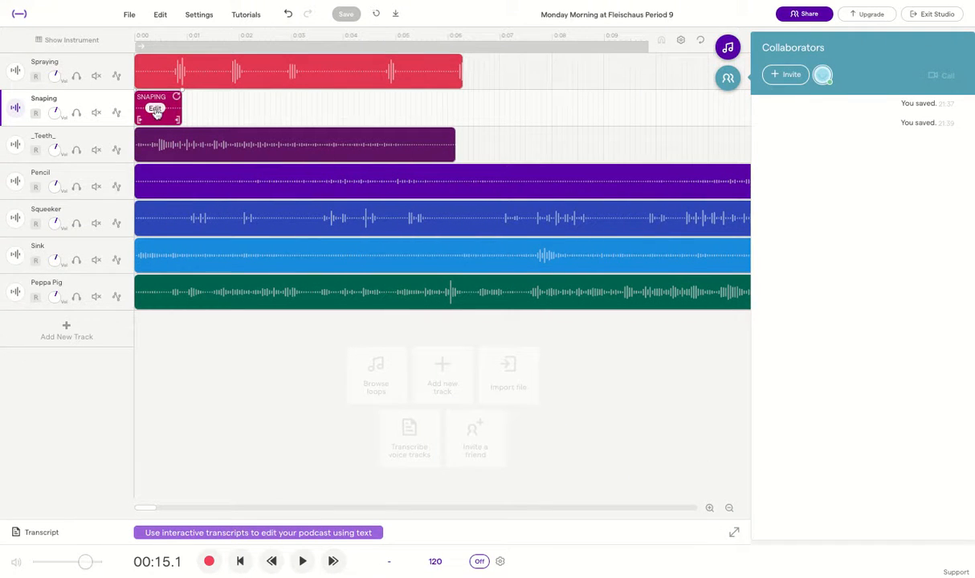
left_click(156, 110)
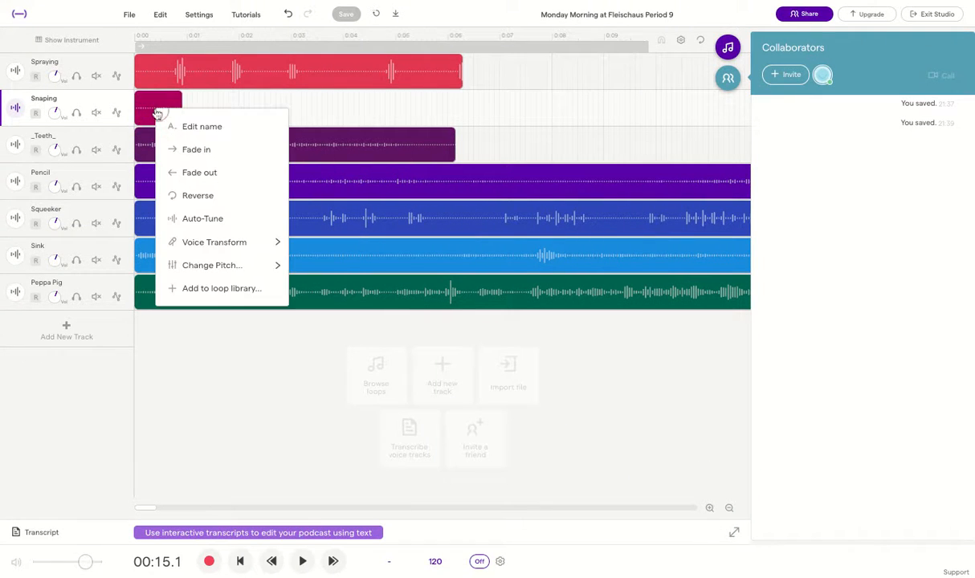
left_click(202, 127)
double_click(415, 289)
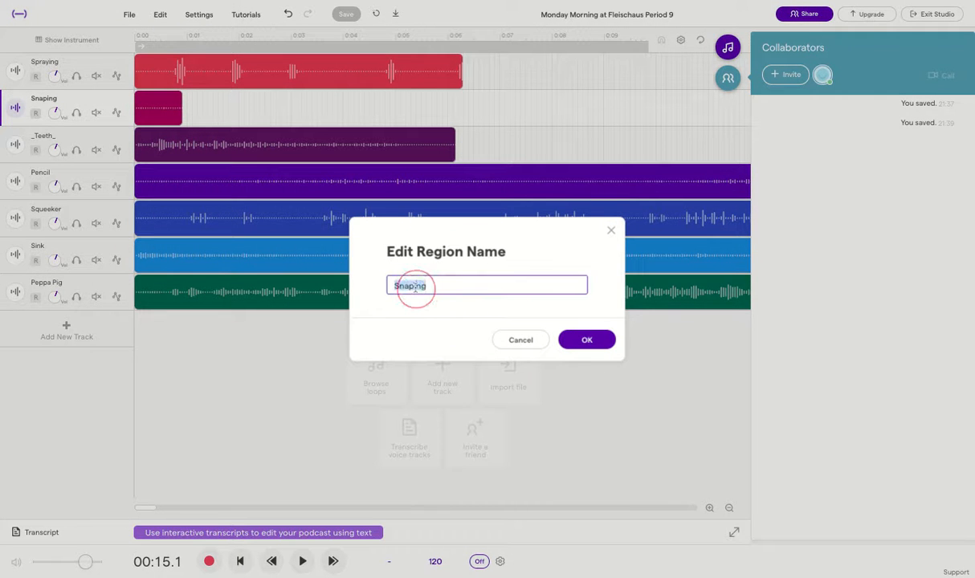
left_click(611, 233)
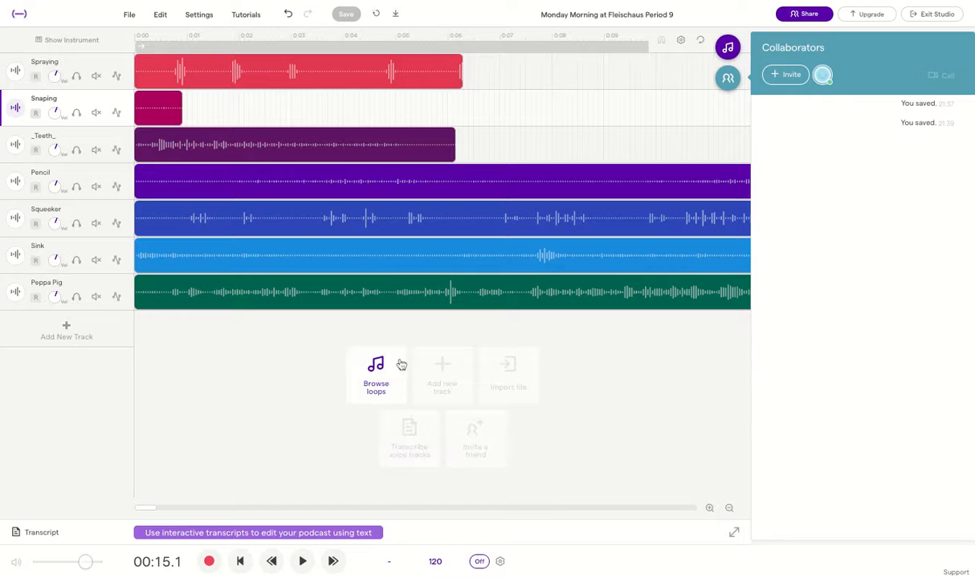
Solo the Sink track and play it from about 0:05.8
left_click(483, 264)
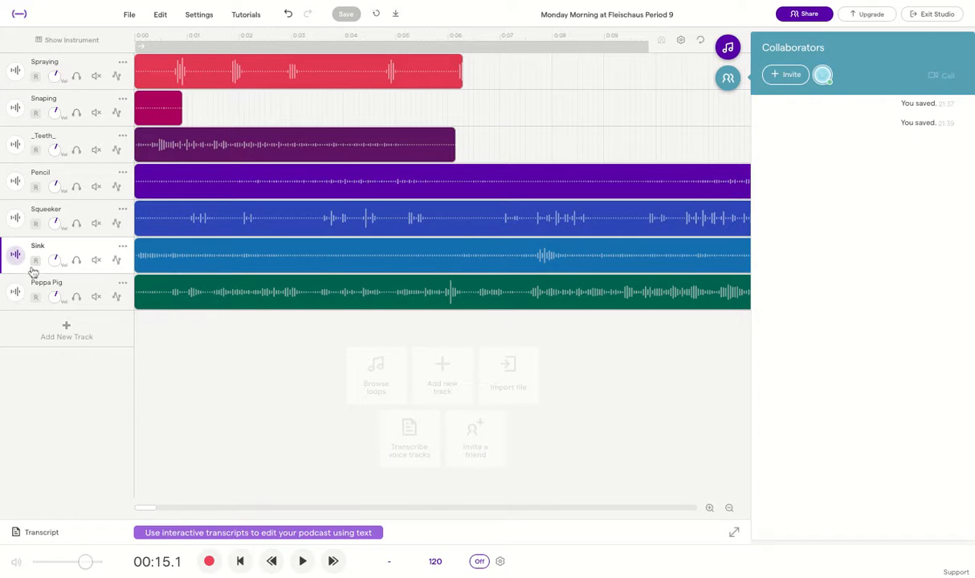
left_click(76, 260)
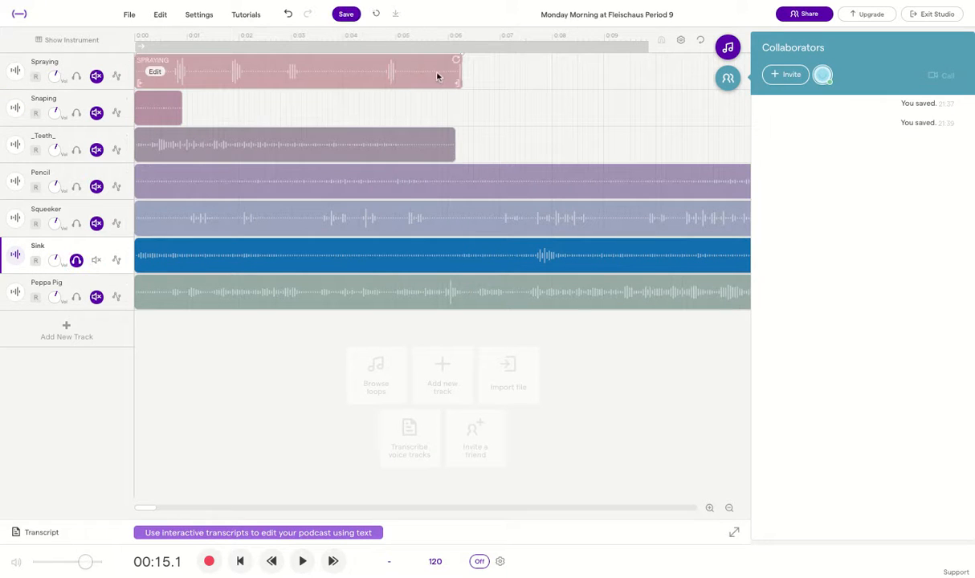
left_click(440, 38)
mouse_move(616, 268)
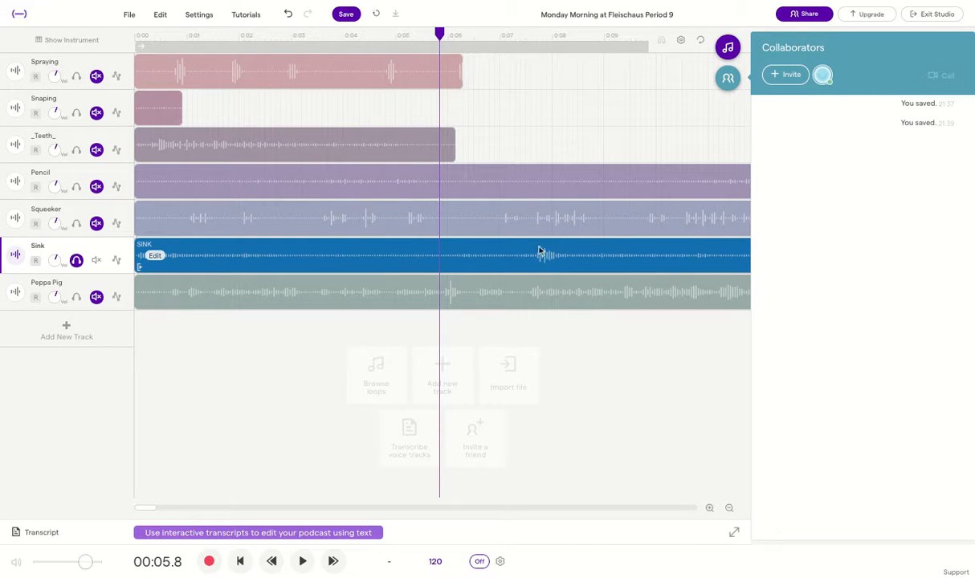
key("space")
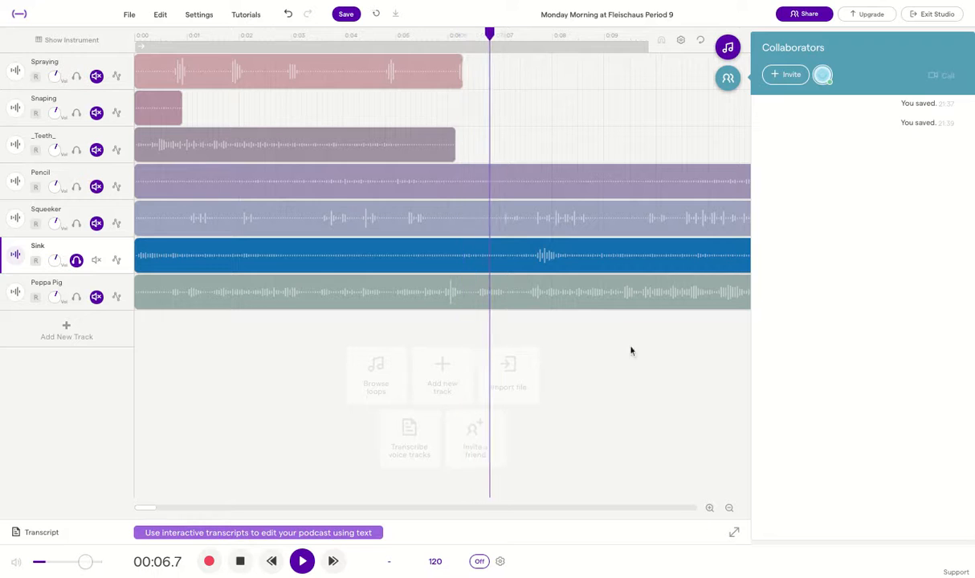
Stop playback and split the Sink clip at about 0:07.7
key("space")
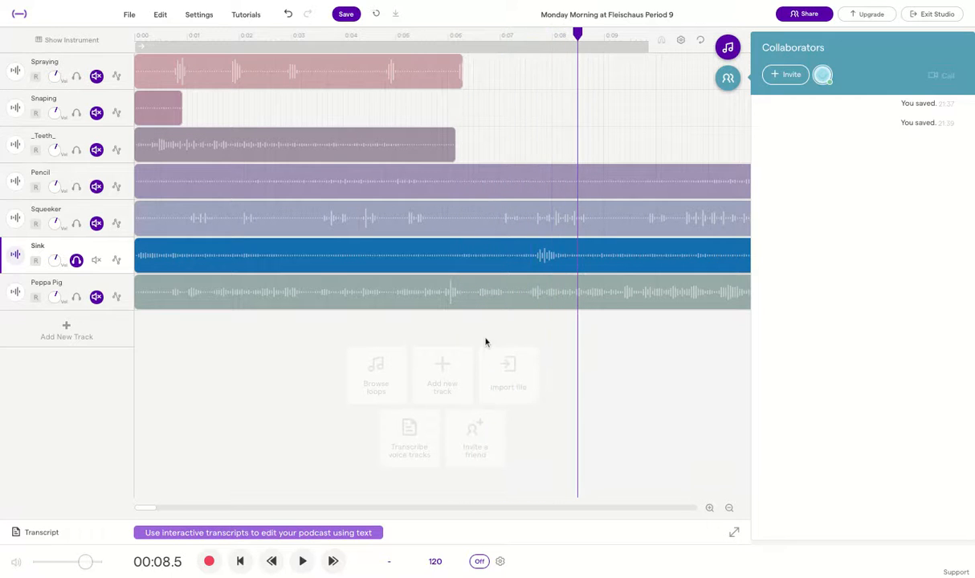
mouse_move(560, 260)
left_click_drag(577, 33, 533, 33)
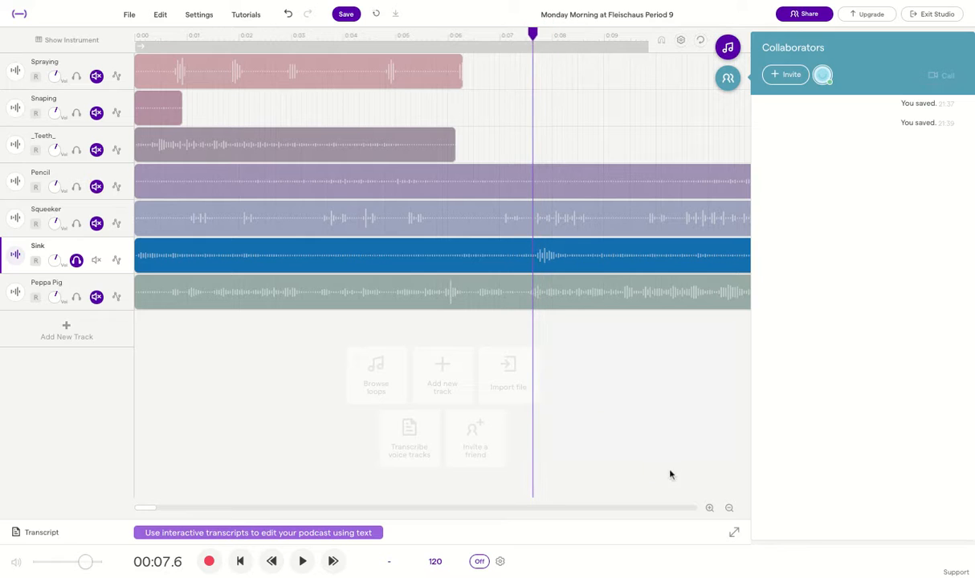
left_click(710, 509)
left_click(710, 509)
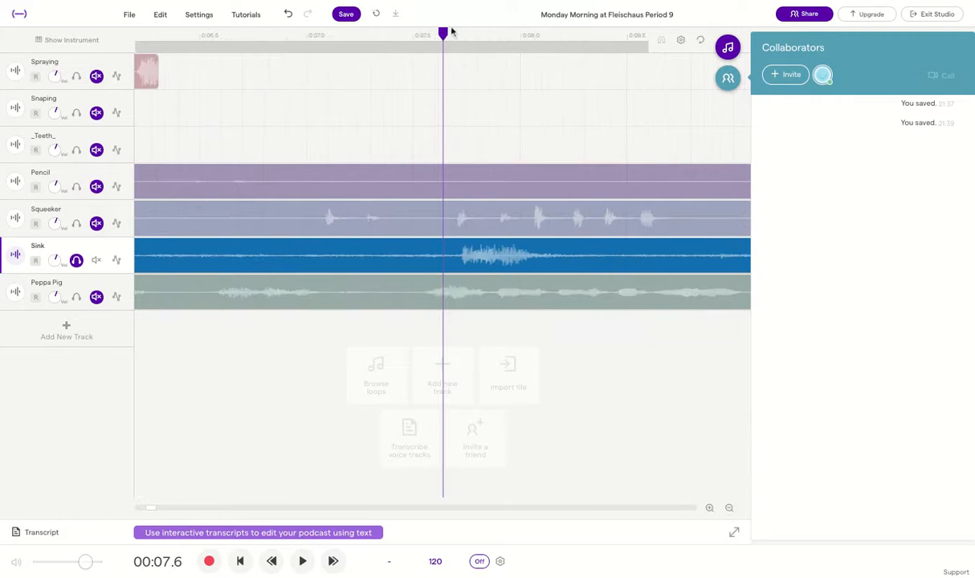
left_click_drag(442, 33, 458, 33)
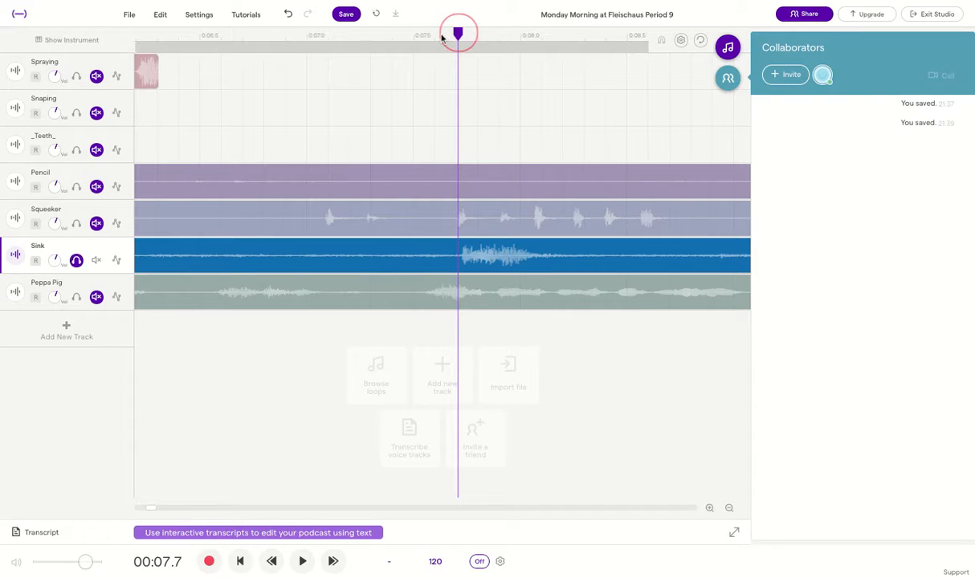
mouse_move(463, 254)
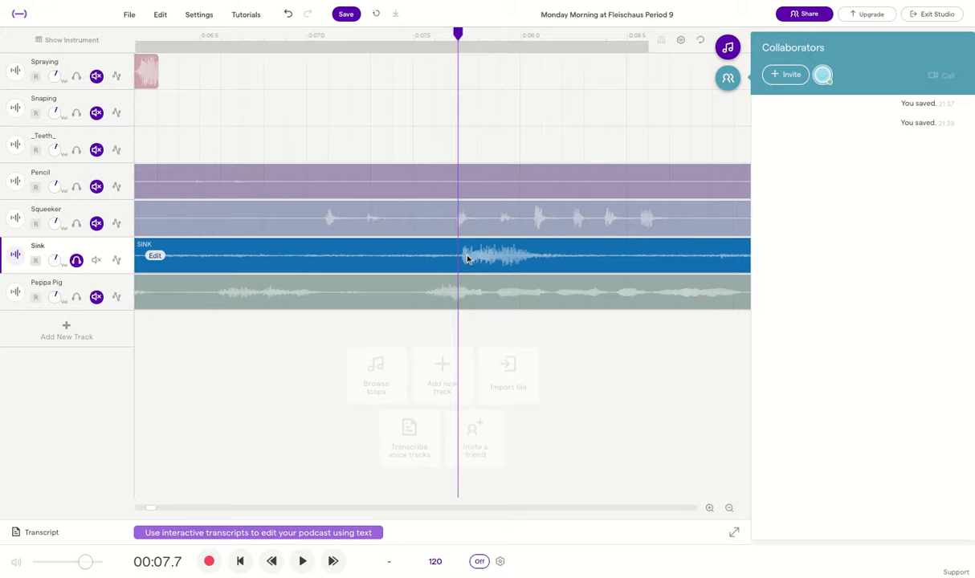
left_click(159, 14)
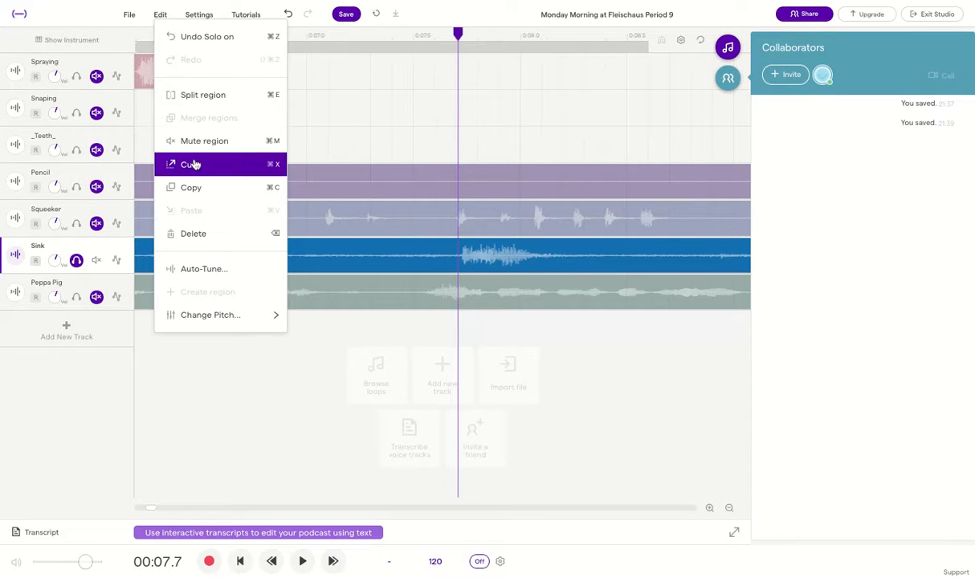
left_click(201, 96)
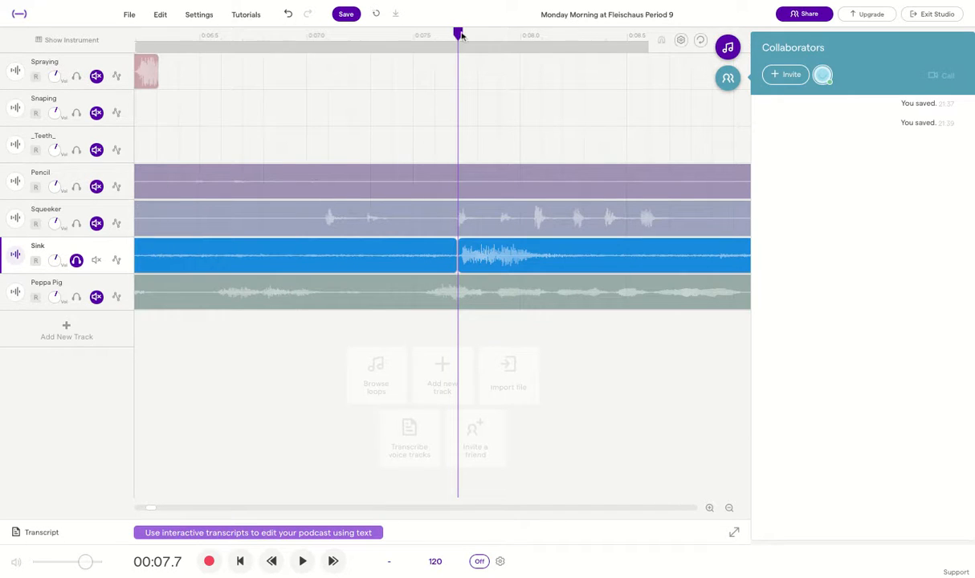
Check the short section and split the Sink clip again at about 0:08.1
left_click_drag(461, 34, 564, 34)
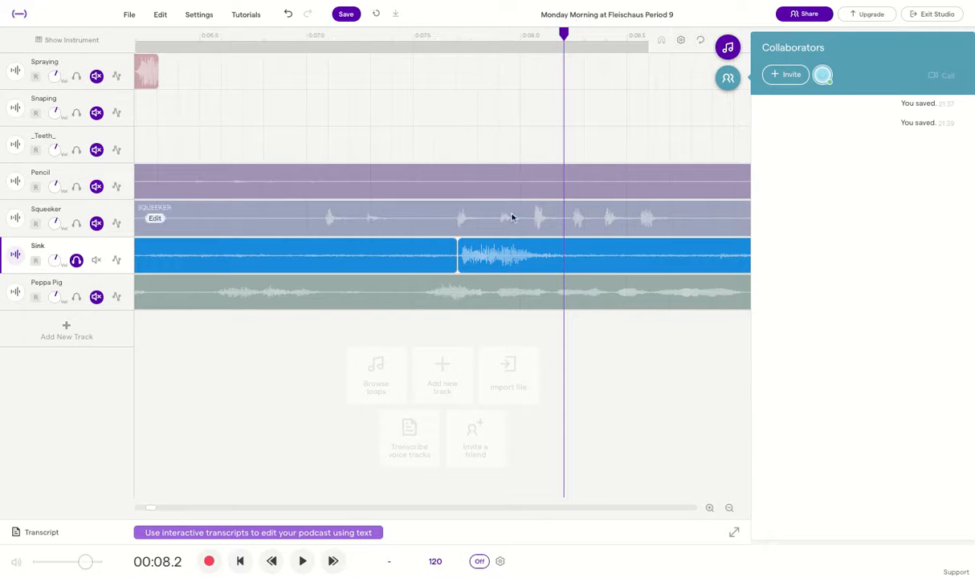
left_click(462, 36)
key("space")
key("space")
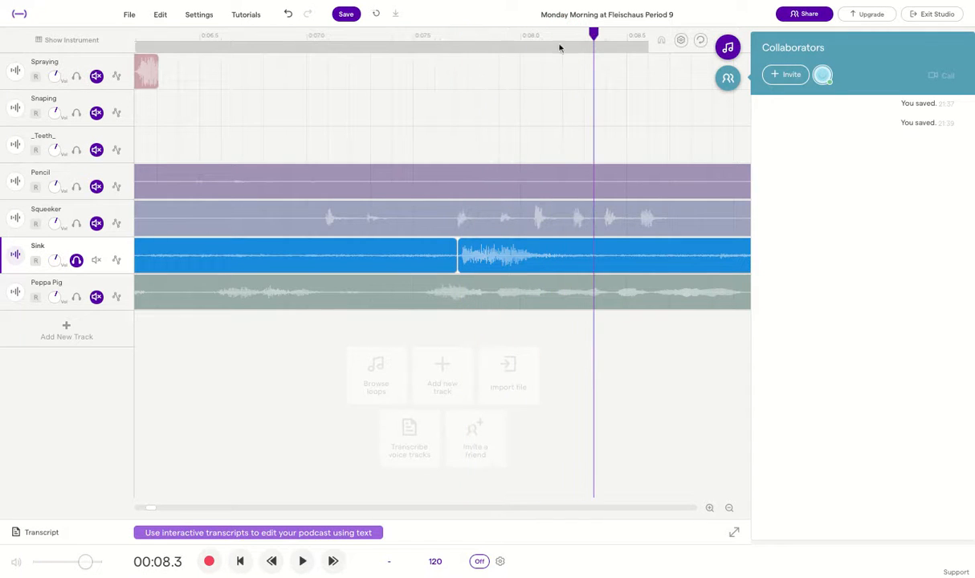
left_click_drag(590, 38, 557, 36)
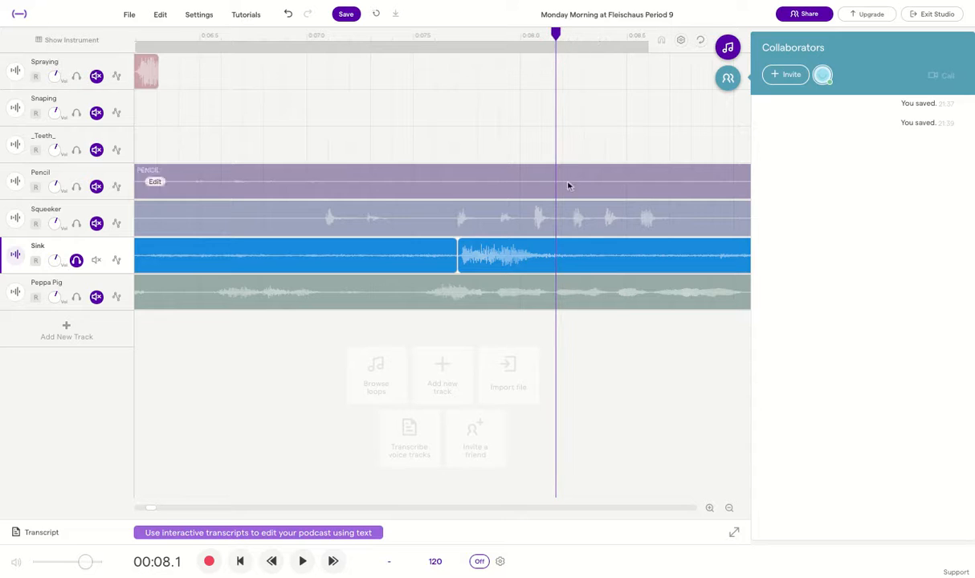
left_click(583, 258)
left_click(159, 15)
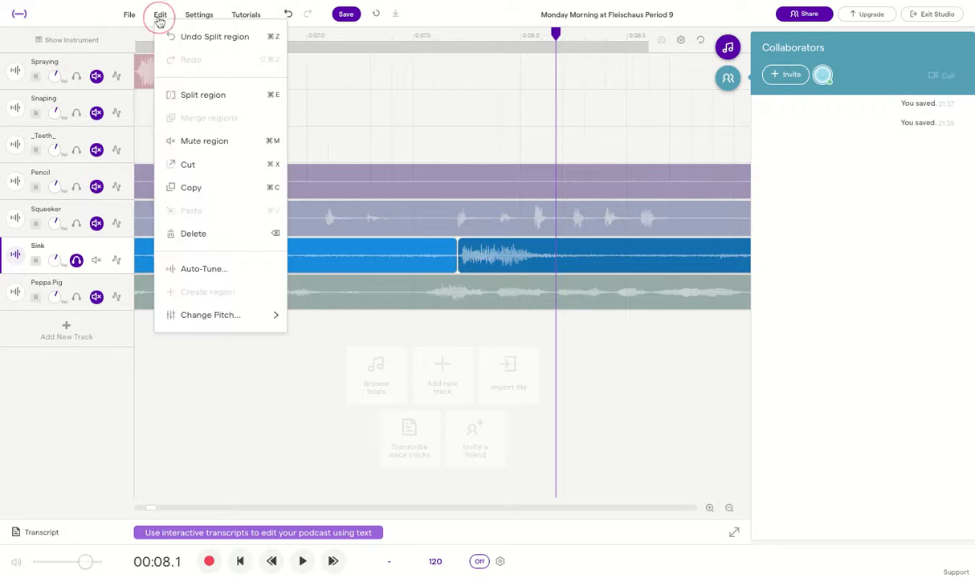
left_click(196, 95)
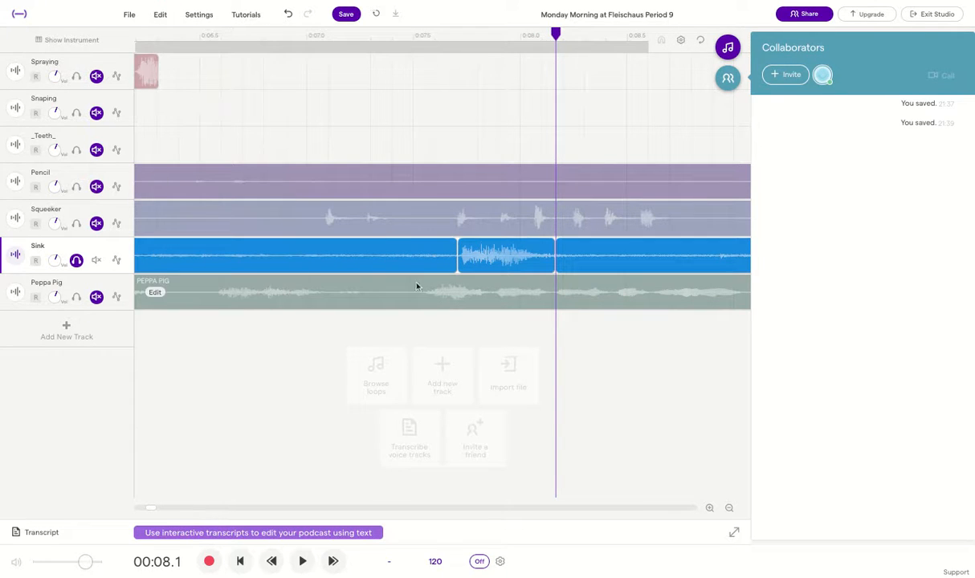
left_click(728, 509)
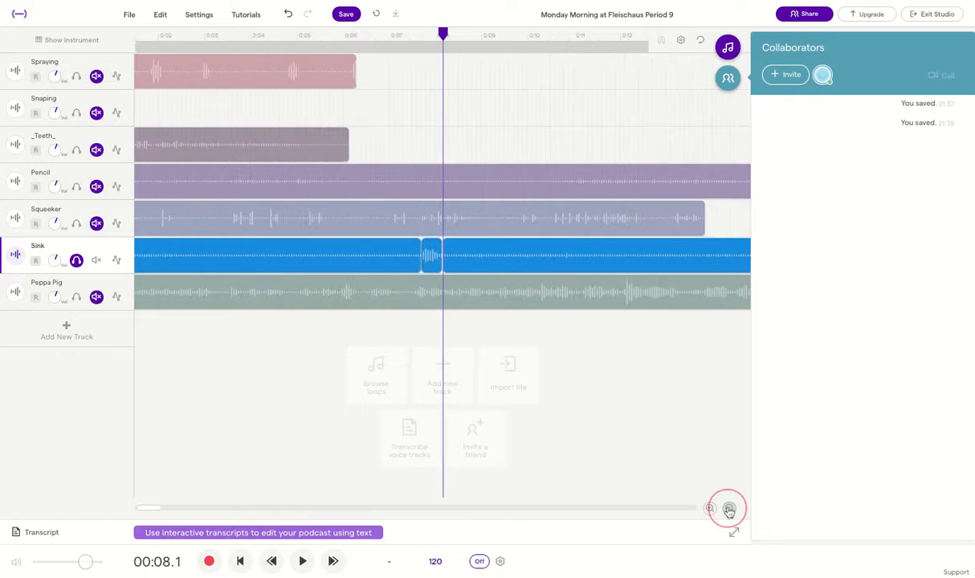
Move the short Sink snippet onto the Snaping track near the start
left_click_drag(357, 260, 170, 105)
left_click(213, 108)
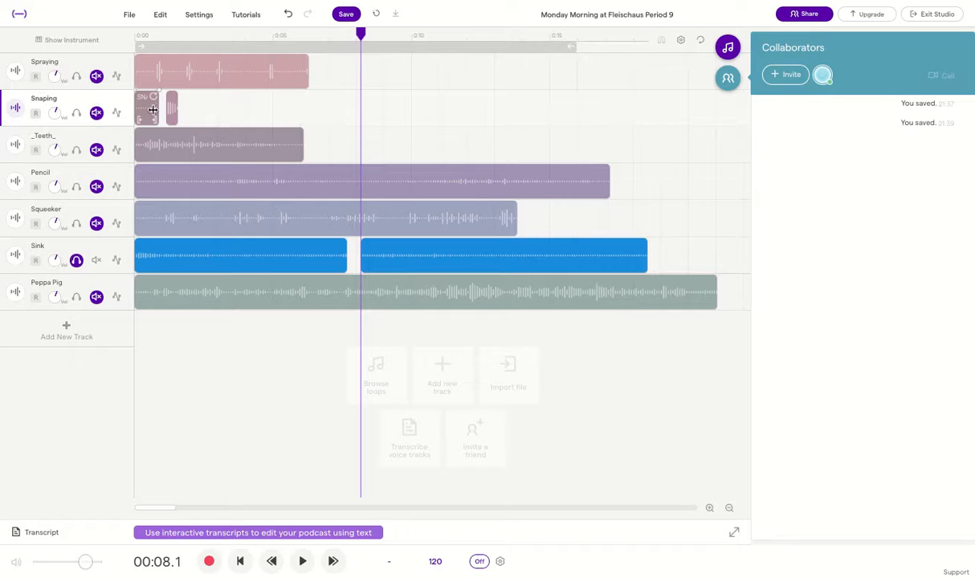
left_click(173, 108)
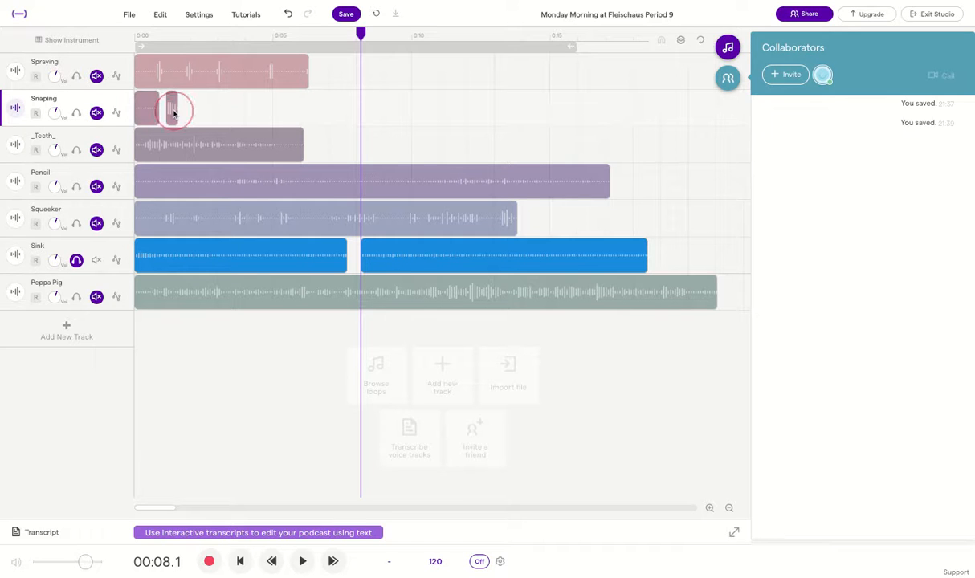
Rename the moved snippet to Clank
left_click(709, 508)
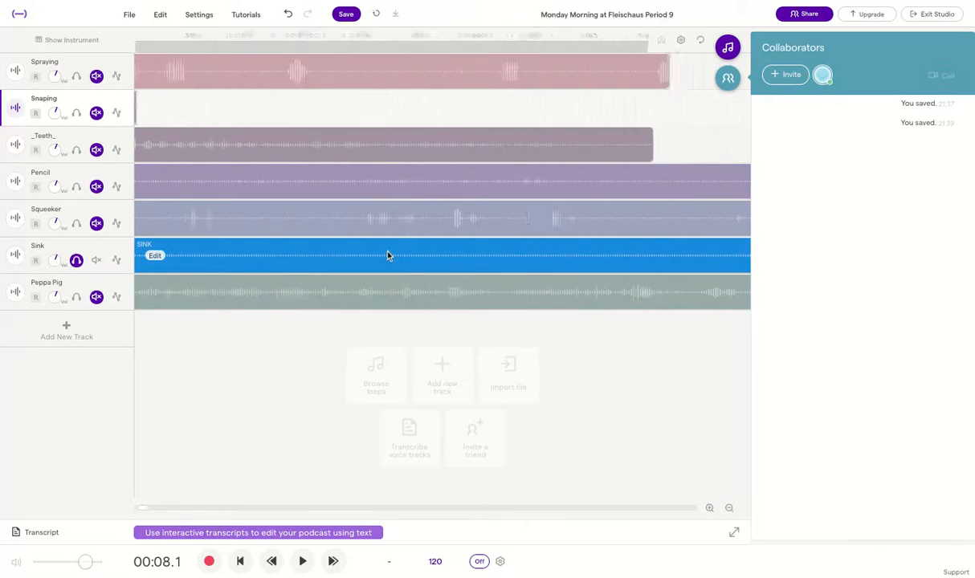
right_click(286, 110)
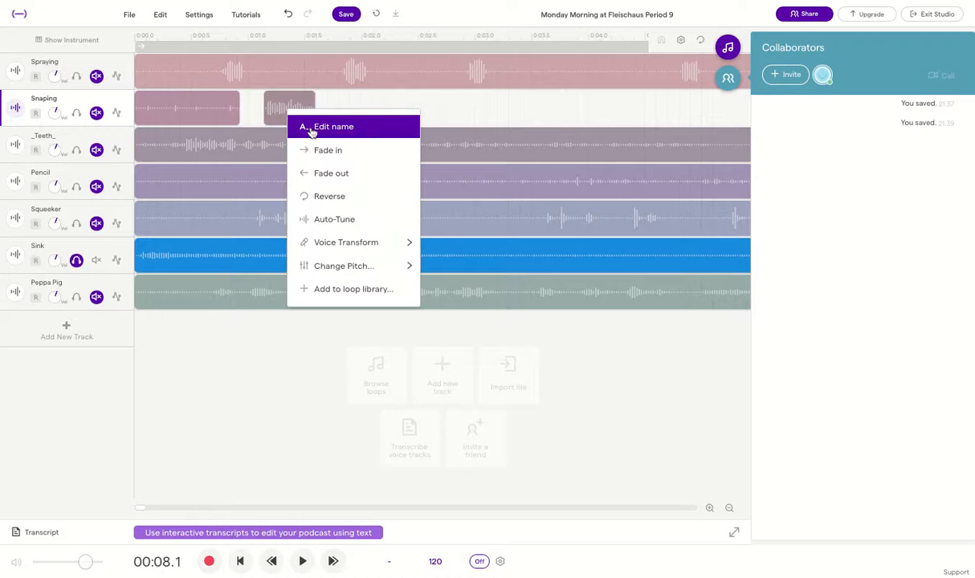
left_click(313, 127)
double_click(422, 287)
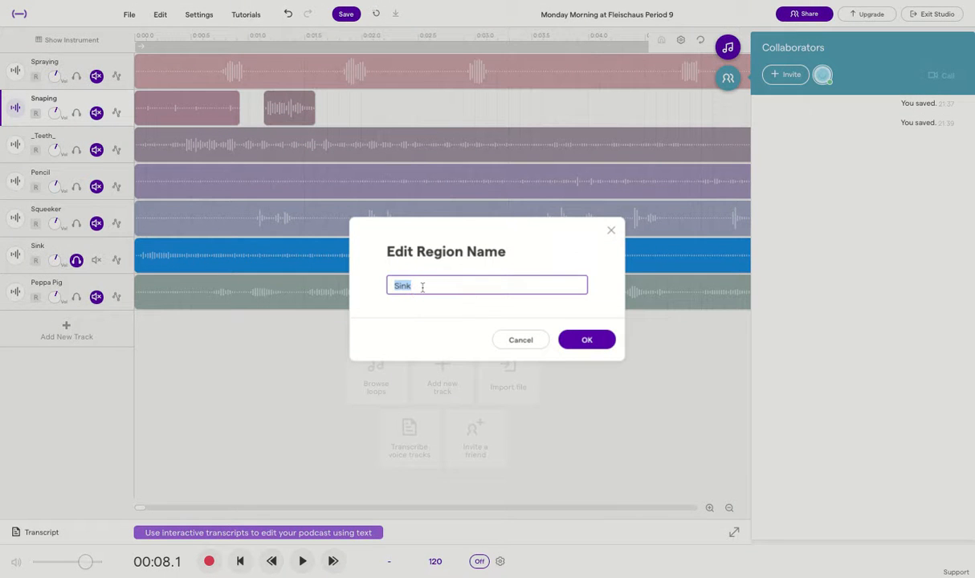
left_click(575, 341)
scroll(507, 267, "right", 10)
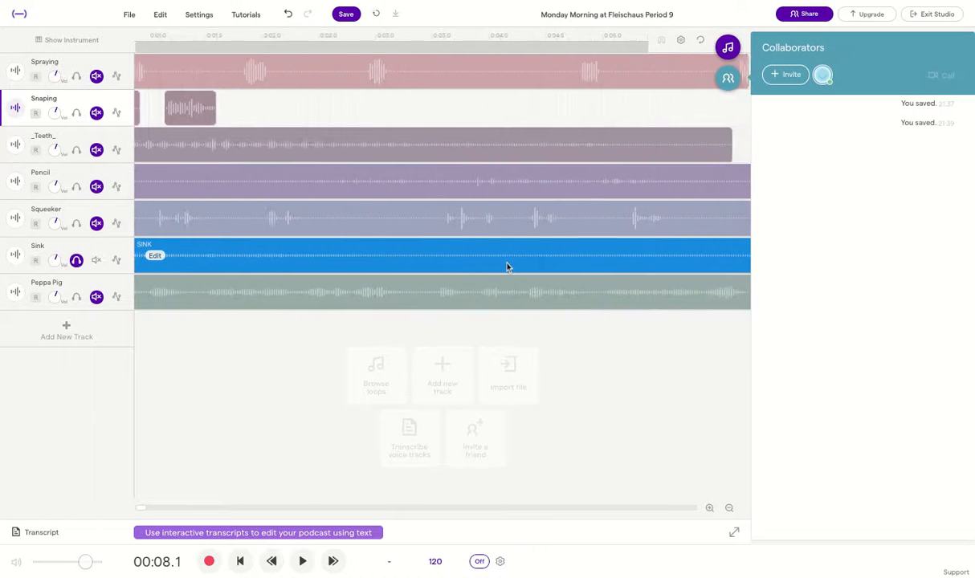
scroll(522, 255, "right", 5)
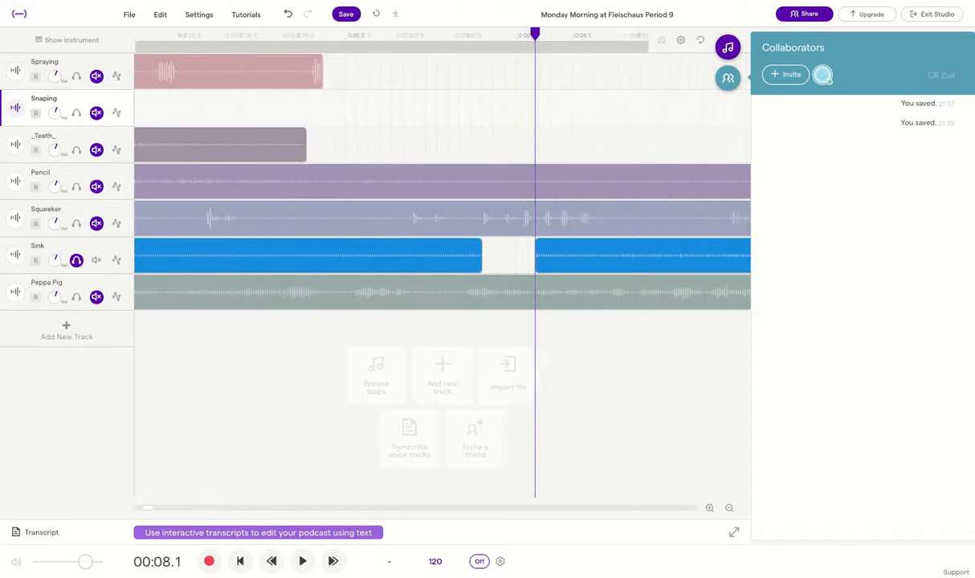
left_click(597, 261)
left_click_drag(597, 261, 542, 258)
left_click_drag(511, 34, 396, 33)
key("space")
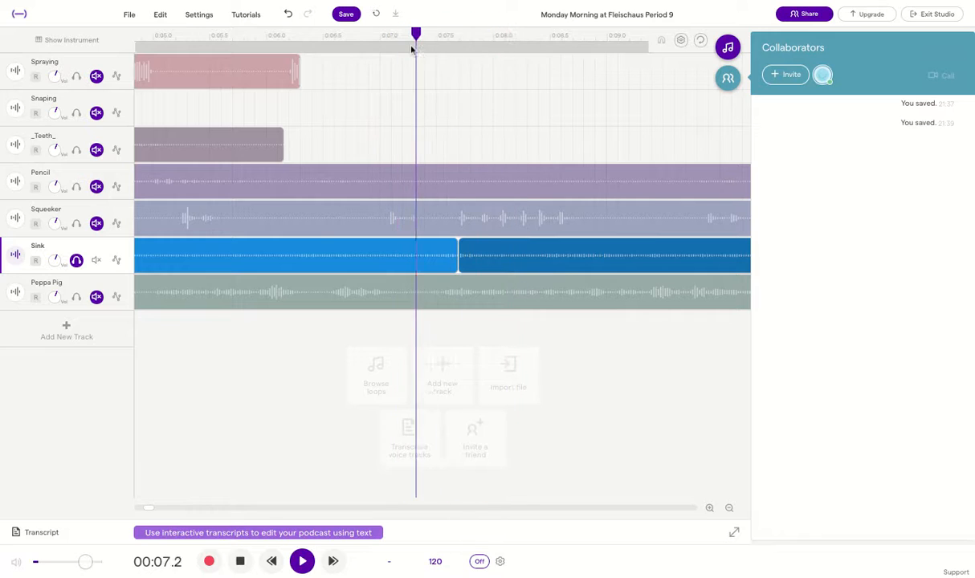
key("space")
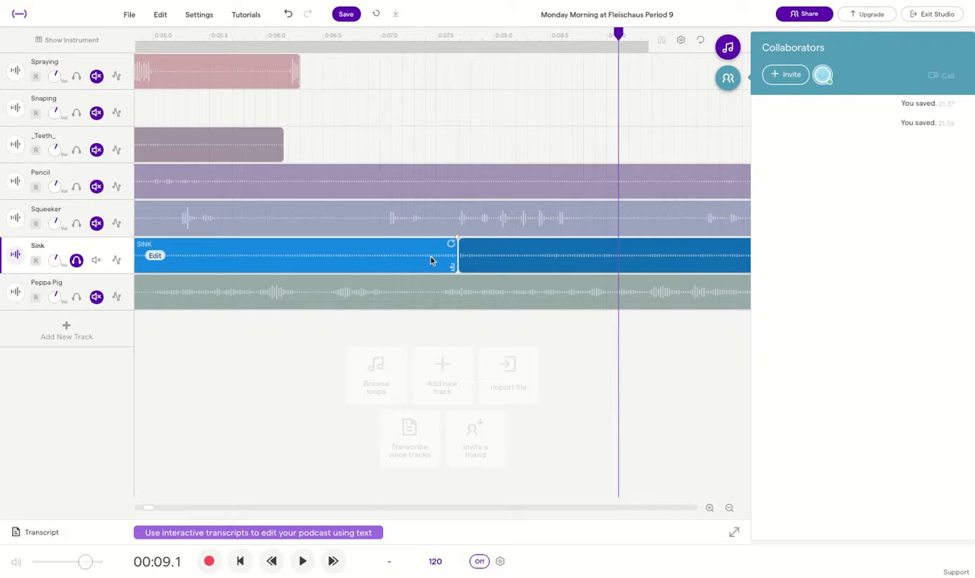
scroll(390, 247, "left", 5)
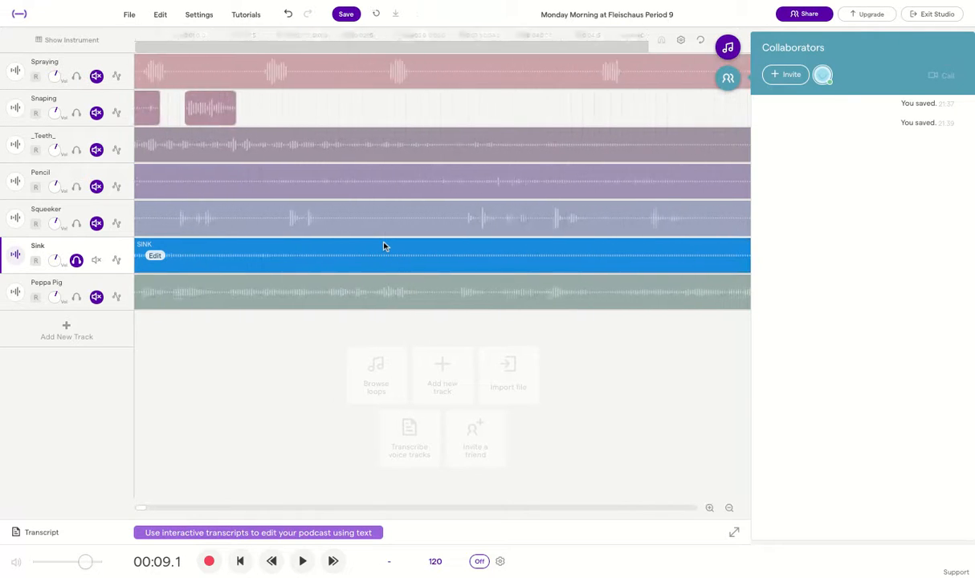
scroll(384, 247, "right", 2)
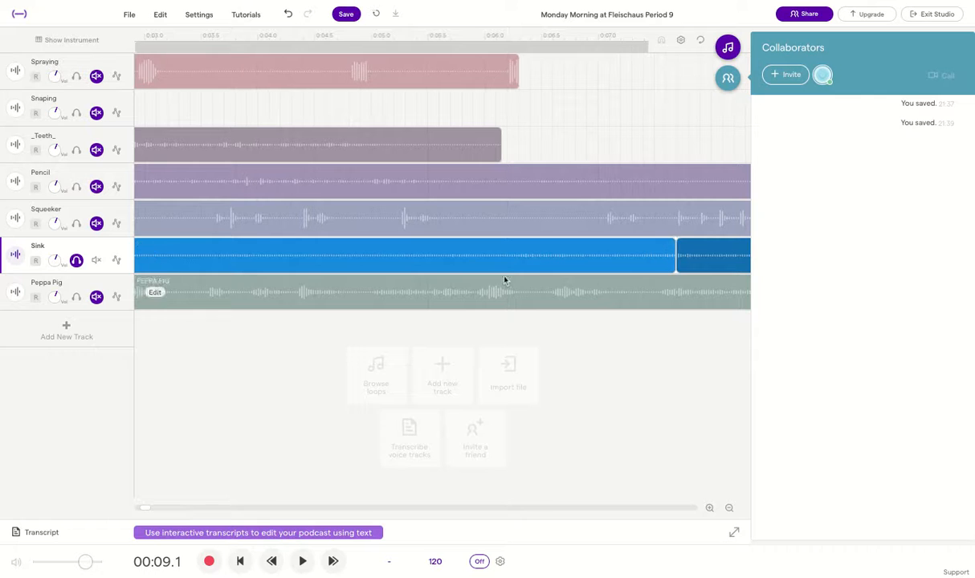
scroll(358, 257, "left", 1)
scroll(357, 257, "left", 3)
right_click(289, 103)
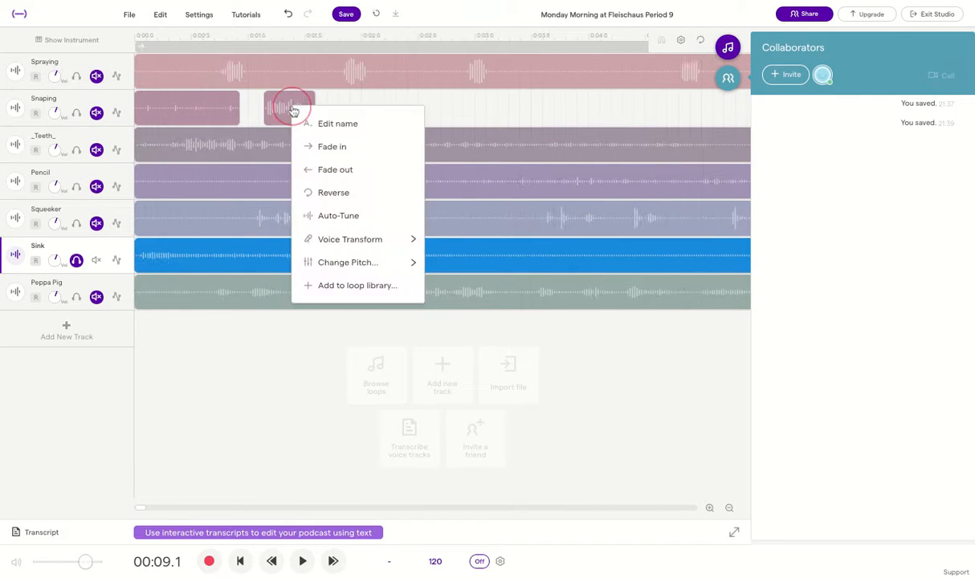
left_click(289, 103)
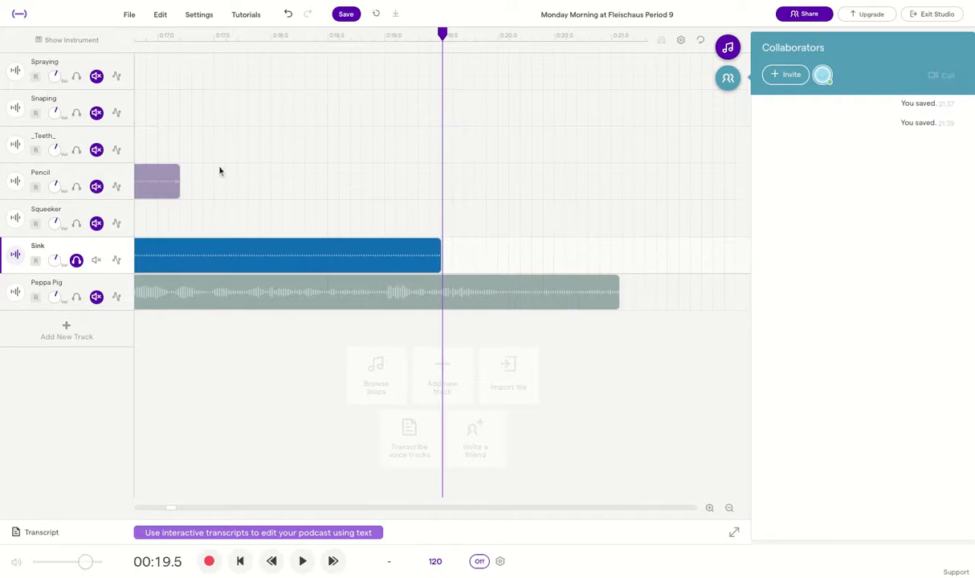
scroll(266, 162, "left", 17)
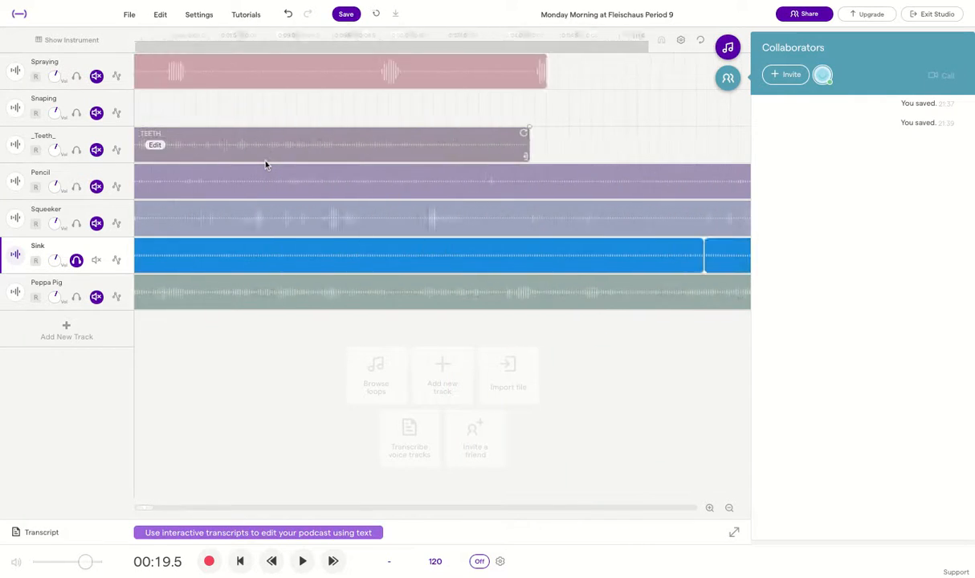
scroll(266, 165, "left", 10)
left_click(305, 101)
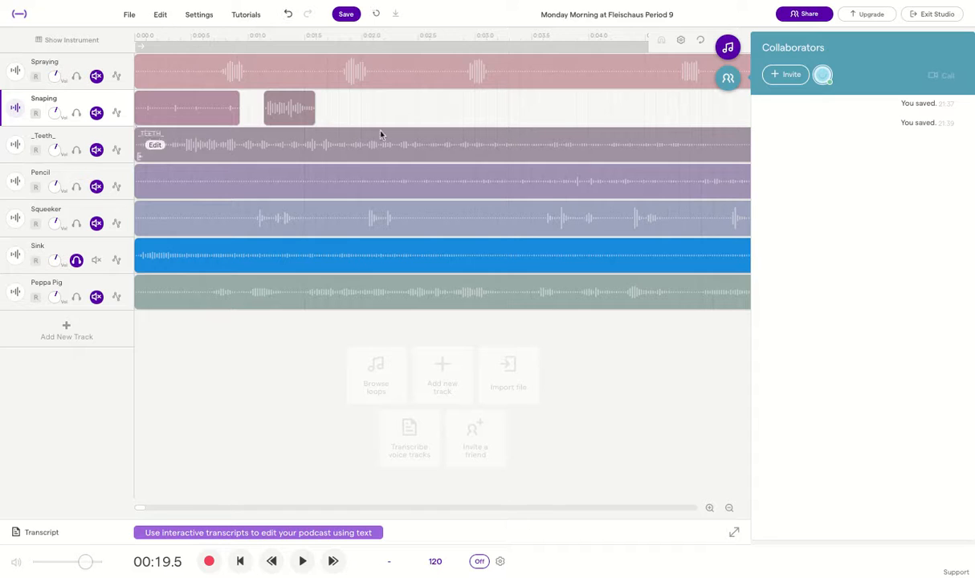
Paste three more CLANK copies along the Snaping track starting near 1.6 seconds
left_click(319, 40)
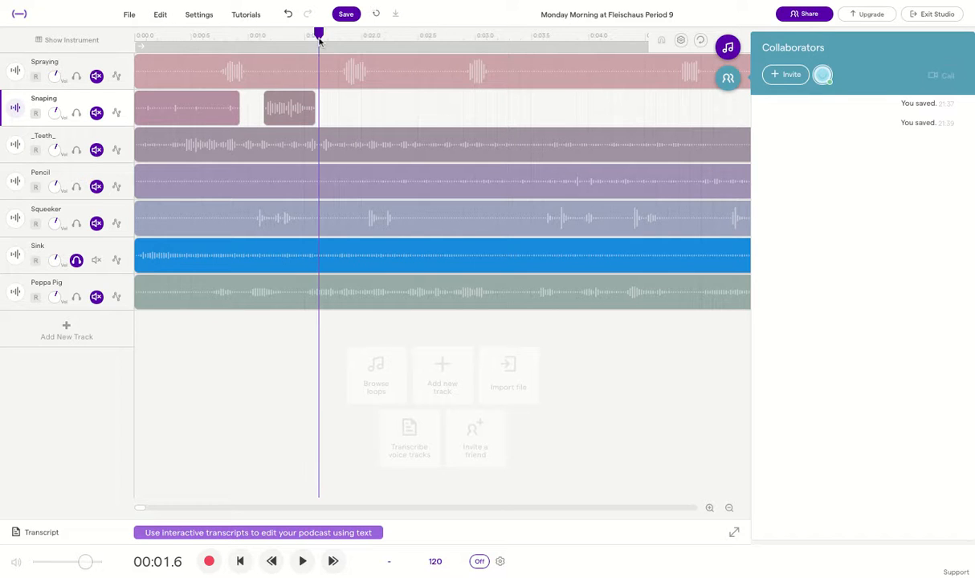
key("ctrl+v")
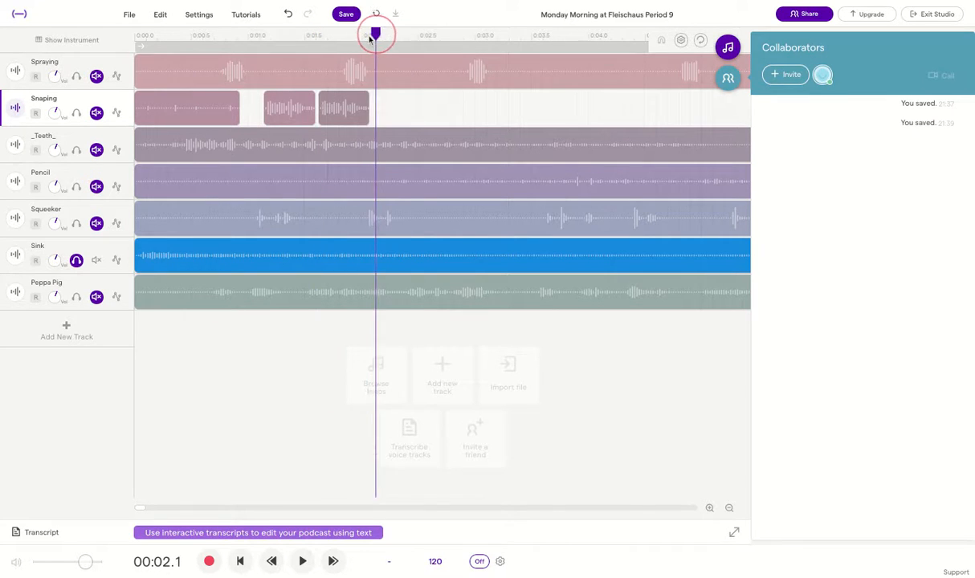
key("ctrl+v")
left_click_drag(426, 38, 258, 33)
key("ctrl+v")
key("ctrl+v")
Solo the Snaping track and play back the repeated clank sounds
left_click(75, 113)
left_click(298, 564)
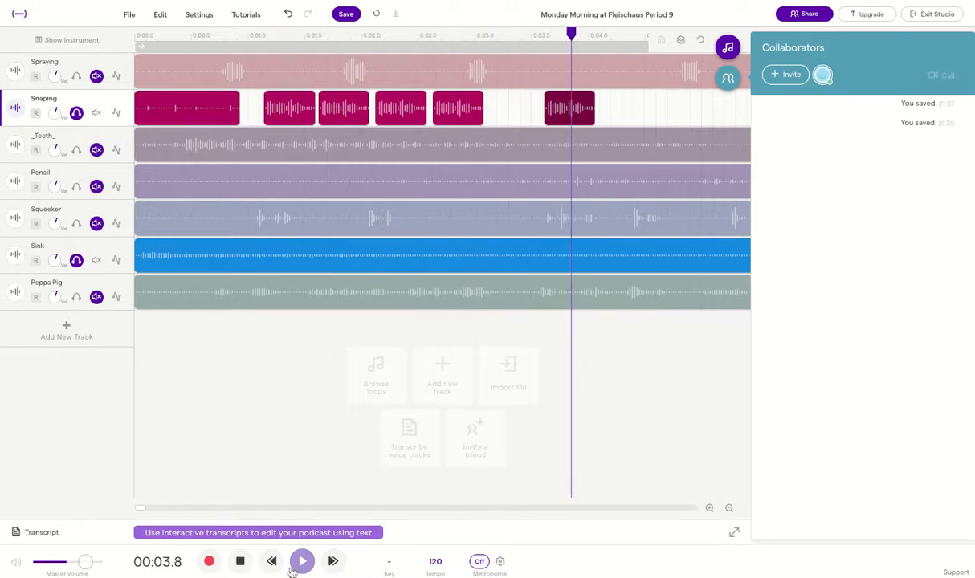
left_click(240, 562)
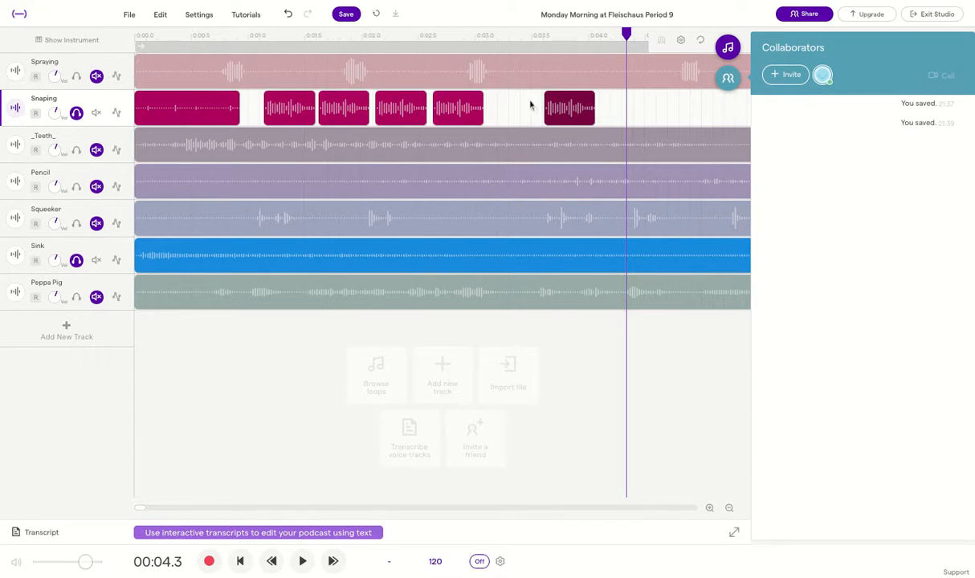
Select the first three CLANK clips and browse their clip and editing options
right_click(566, 106)
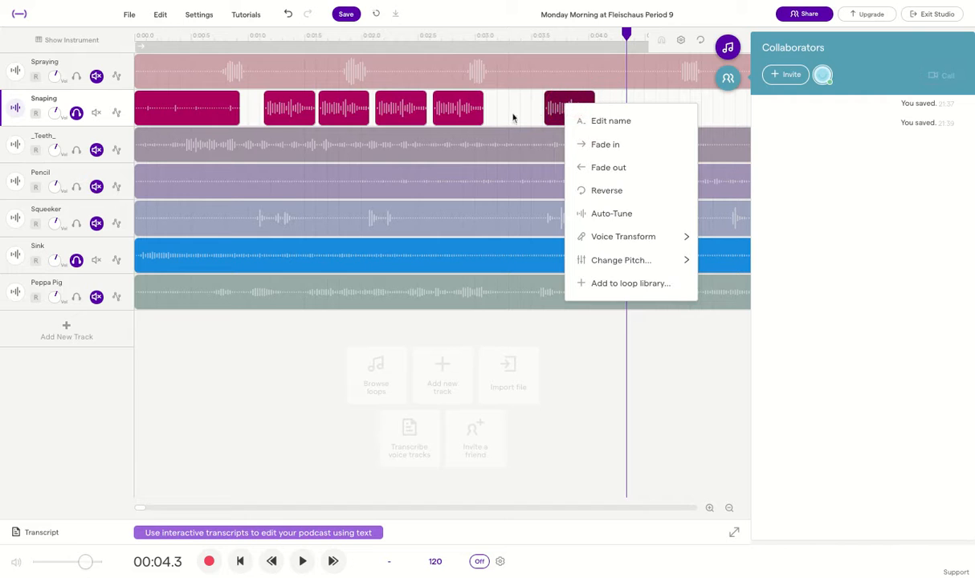
left_click(561, 110)
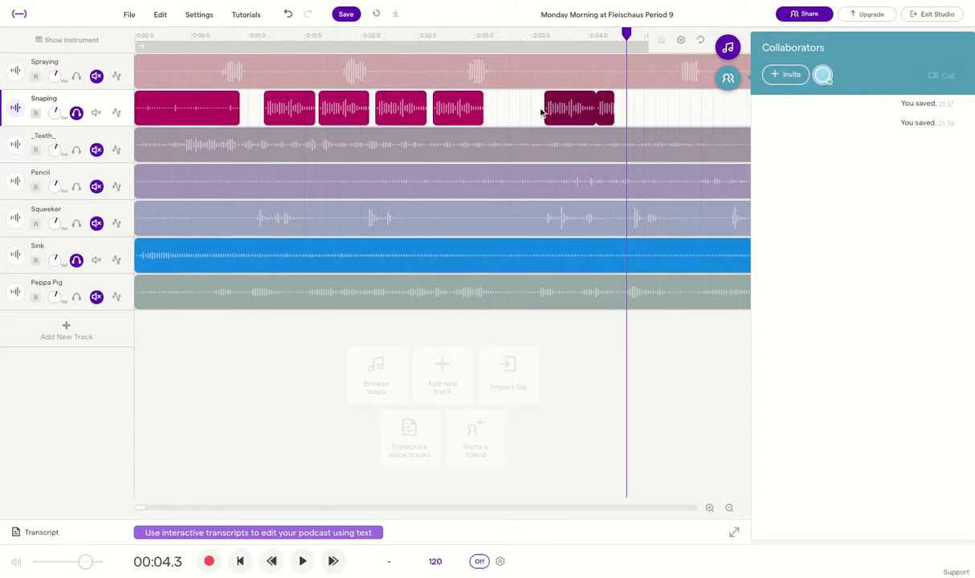
mouse_move(471, 110)
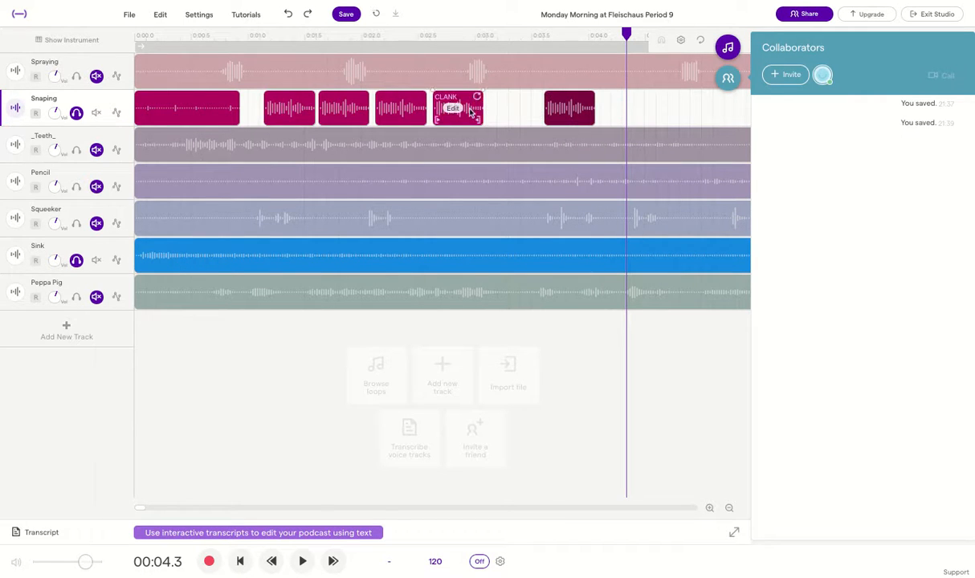
mouse_move(421, 109)
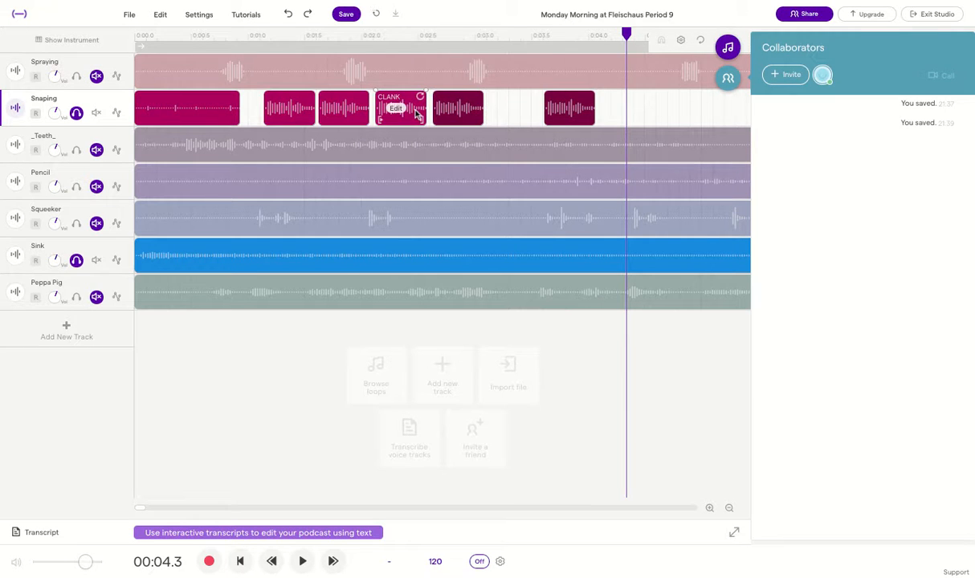
left_click(412, 111, "shift")
left_click(357, 114, "shift")
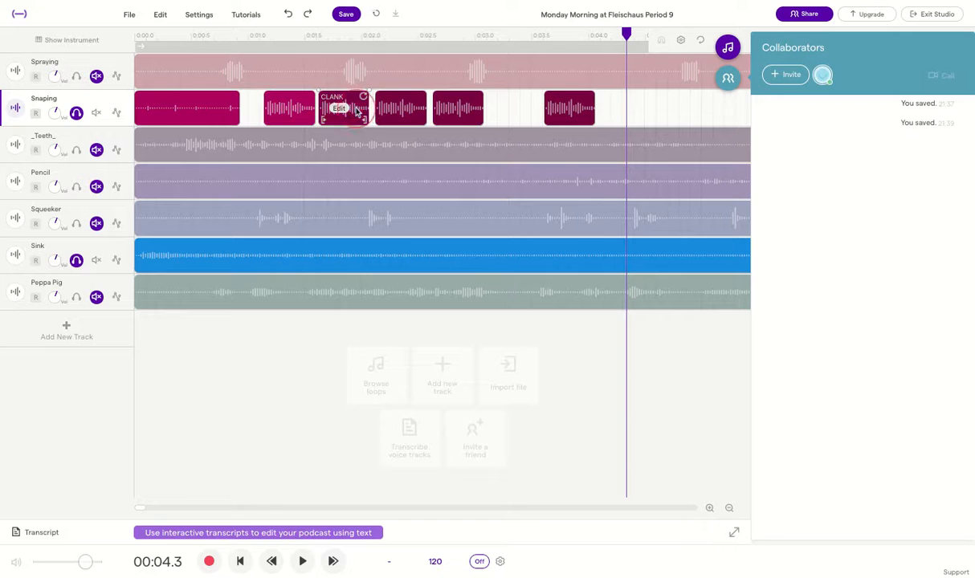
left_click(308, 113, "shift")
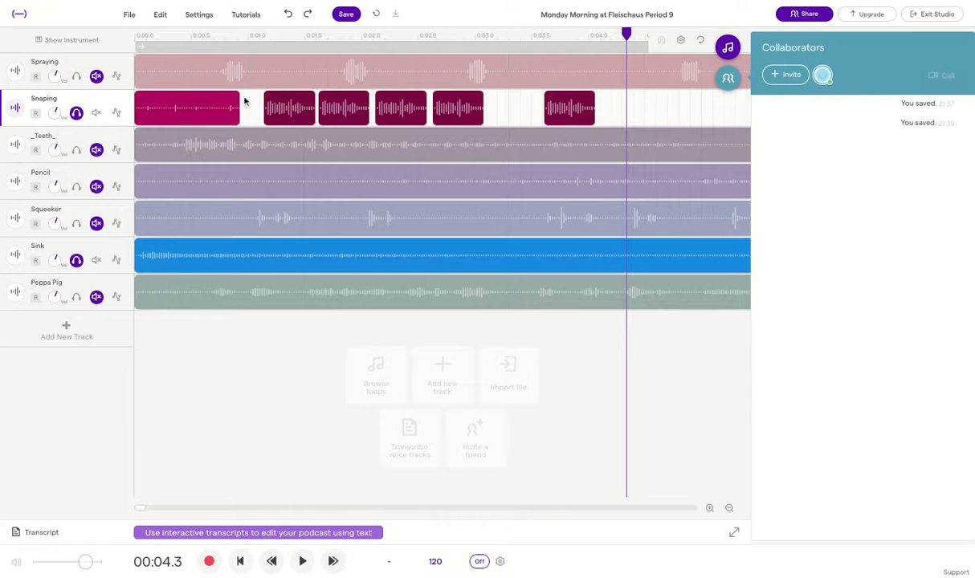
left_click(160, 15)
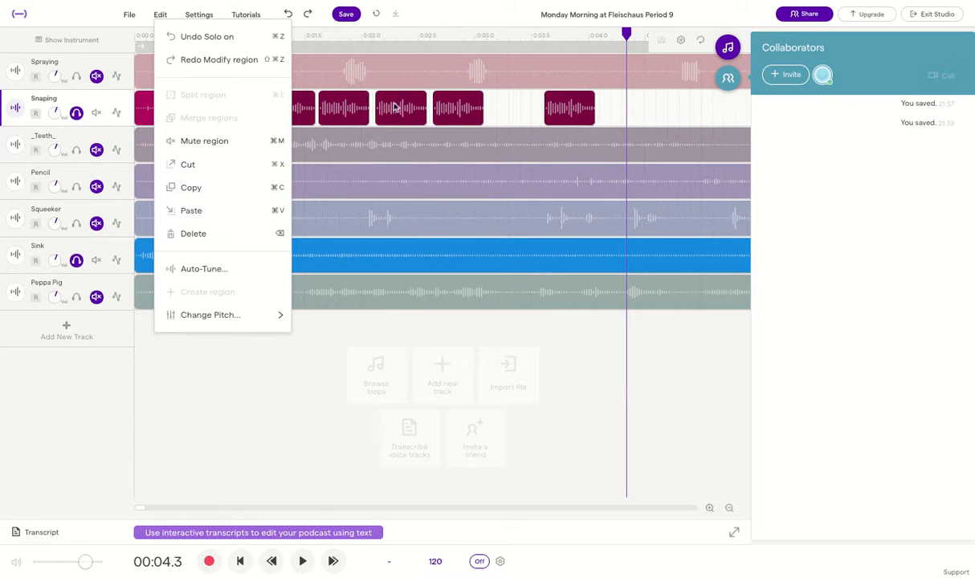
left_click(524, 110)
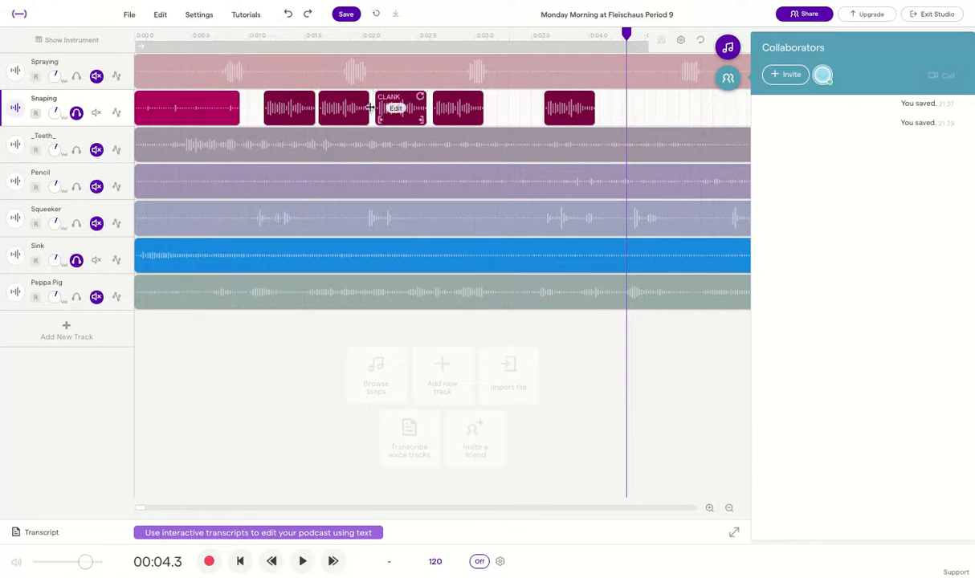
Lengthen the selected CLANK clips slightly and nudge the second clip left
right_click(305, 109)
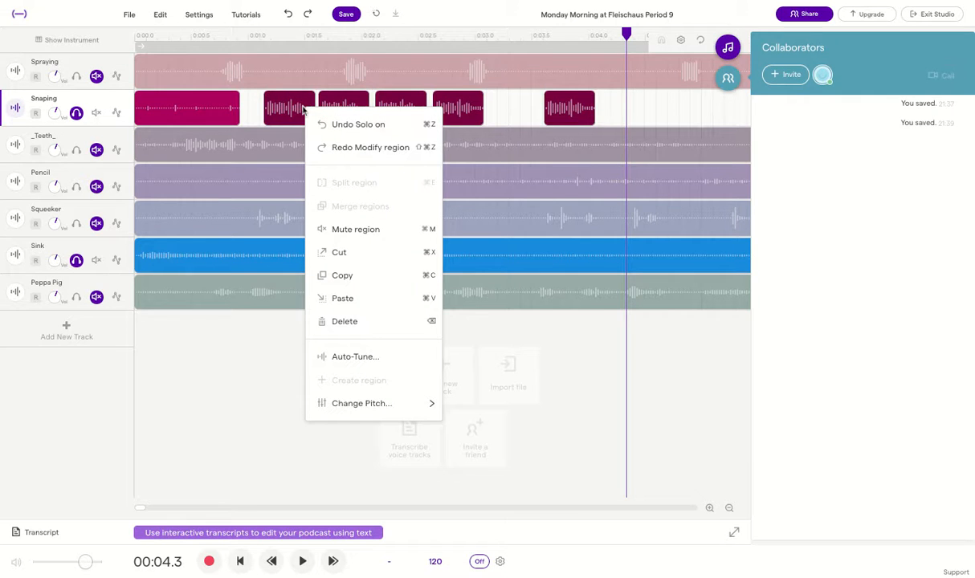
left_click(517, 109)
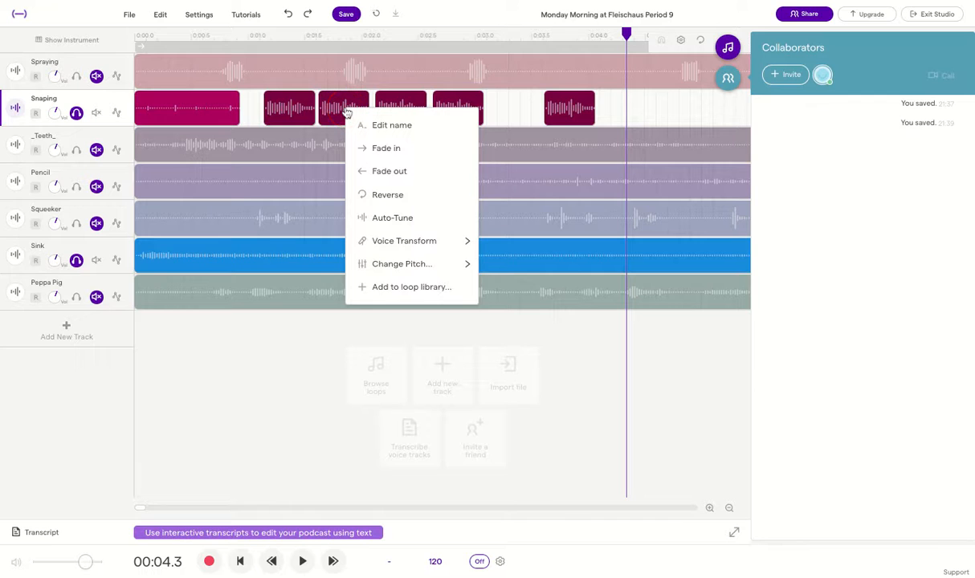
left_click(500, 105)
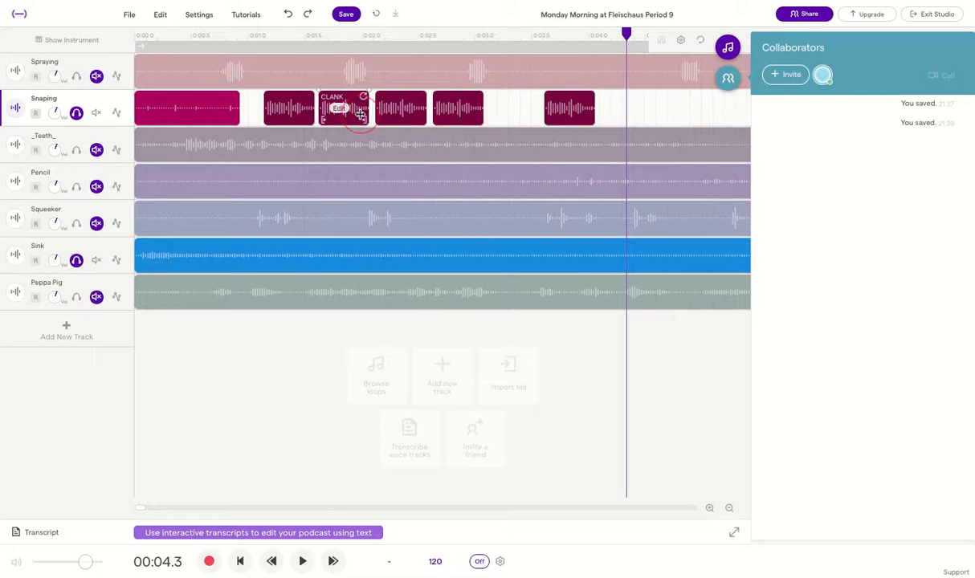
left_click_drag(360, 114, 367, 114)
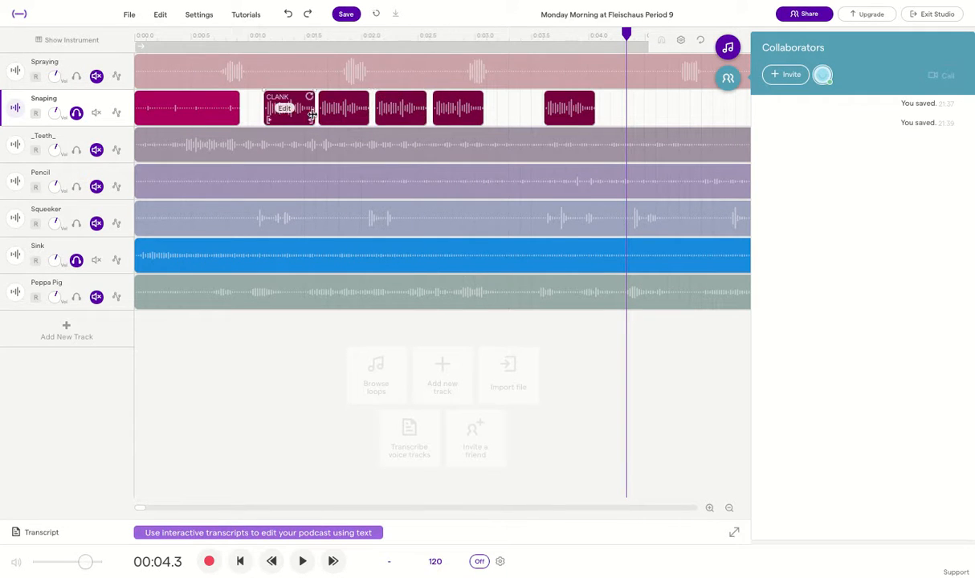
left_click(502, 114)
left_click_drag(358, 99, 354, 99)
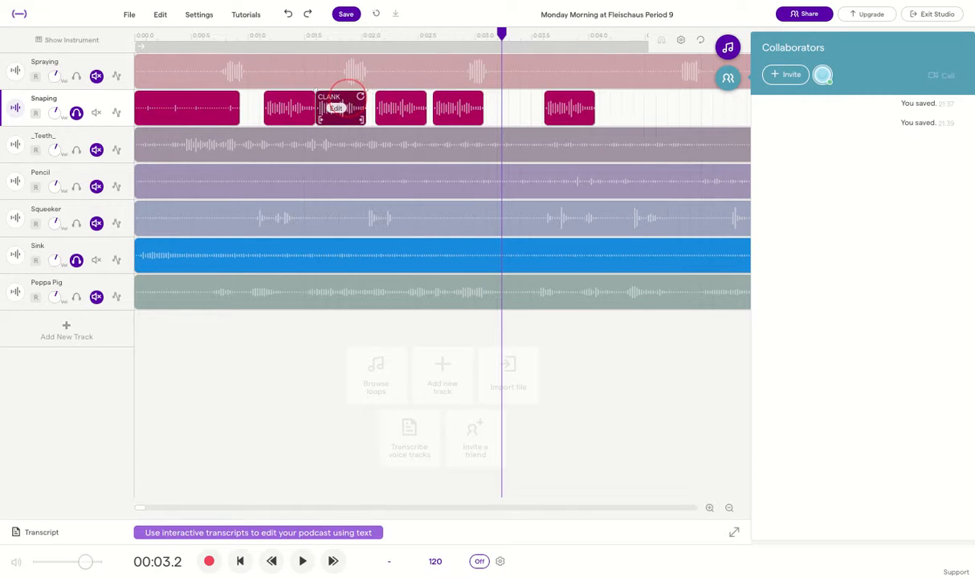
Shift another CLANK clip slightly right after dismissing an unexpected error message
left_click(308, 105)
left_click(335, 115)
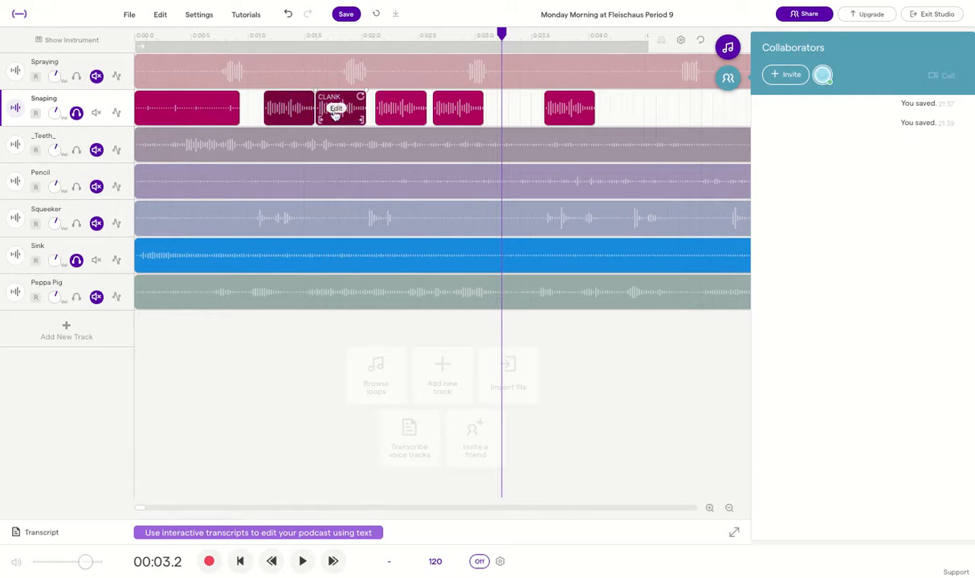
right_click(335, 119)
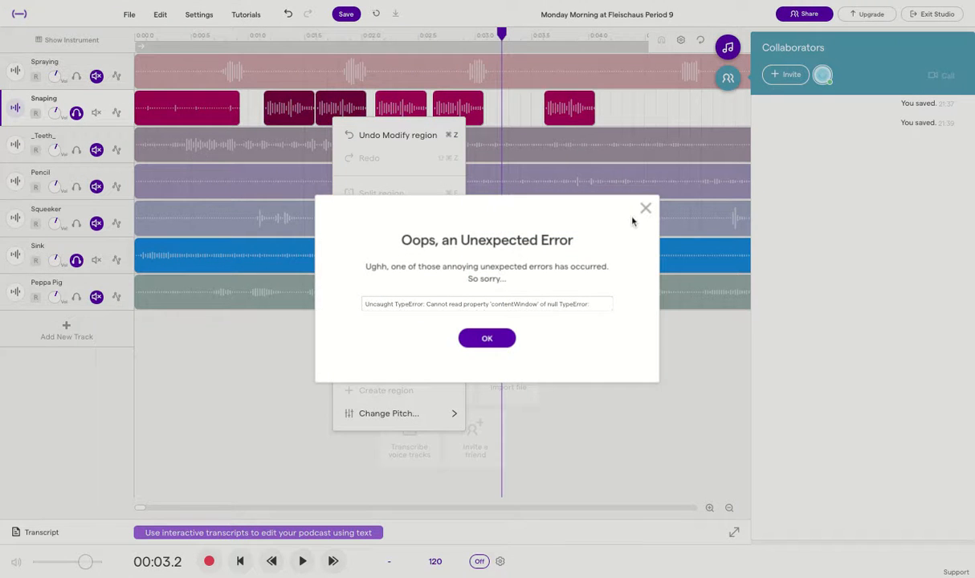
left_click(645, 209)
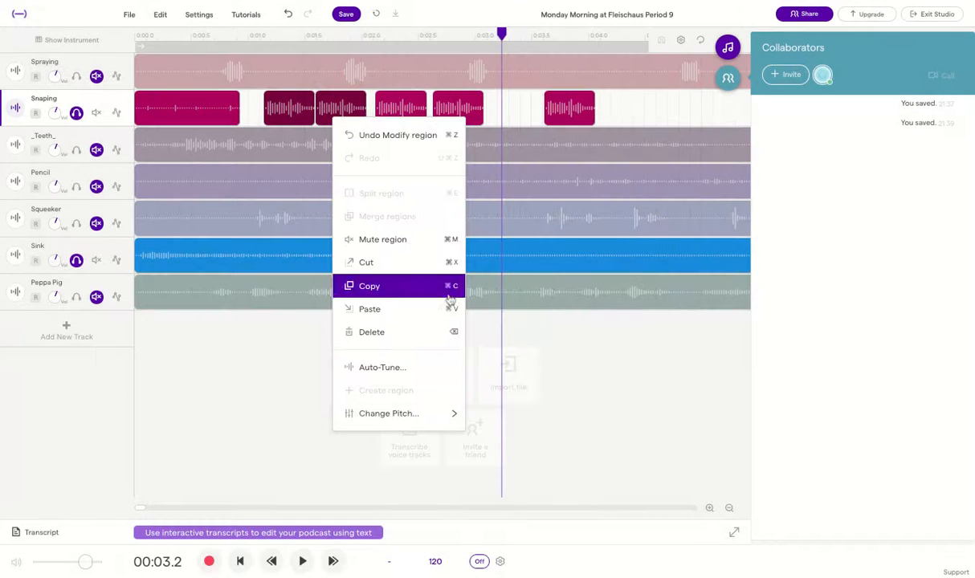
left_click(575, 403)
left_click(513, 116)
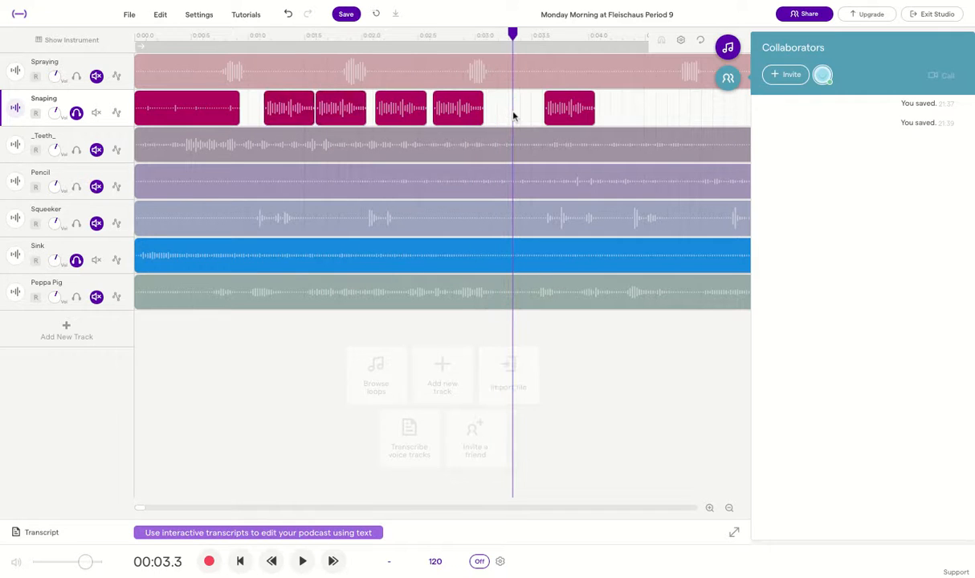
left_click(339, 125)
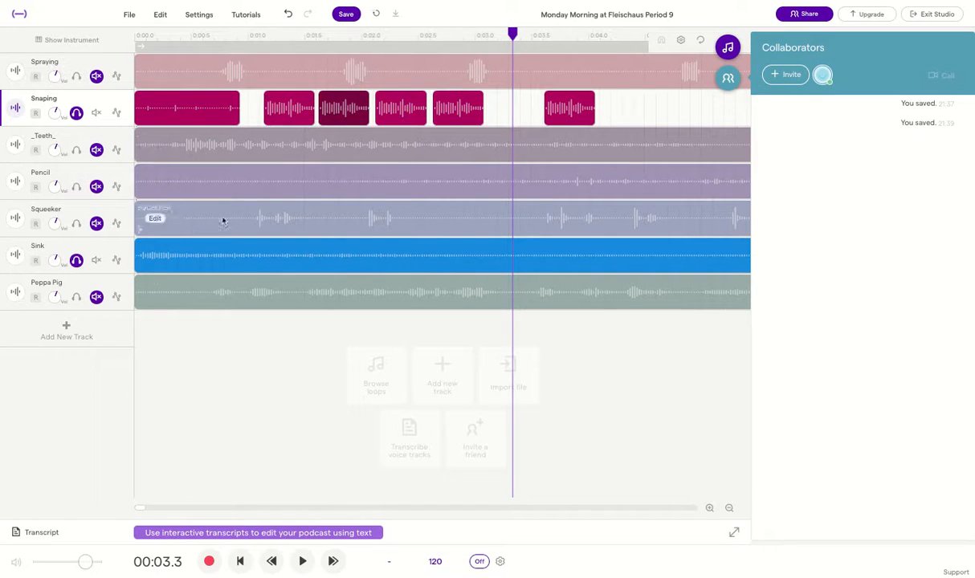
Add a Voice & microphones track and record about seven seconds onto it from near 0:03.3
left_click(67, 332)
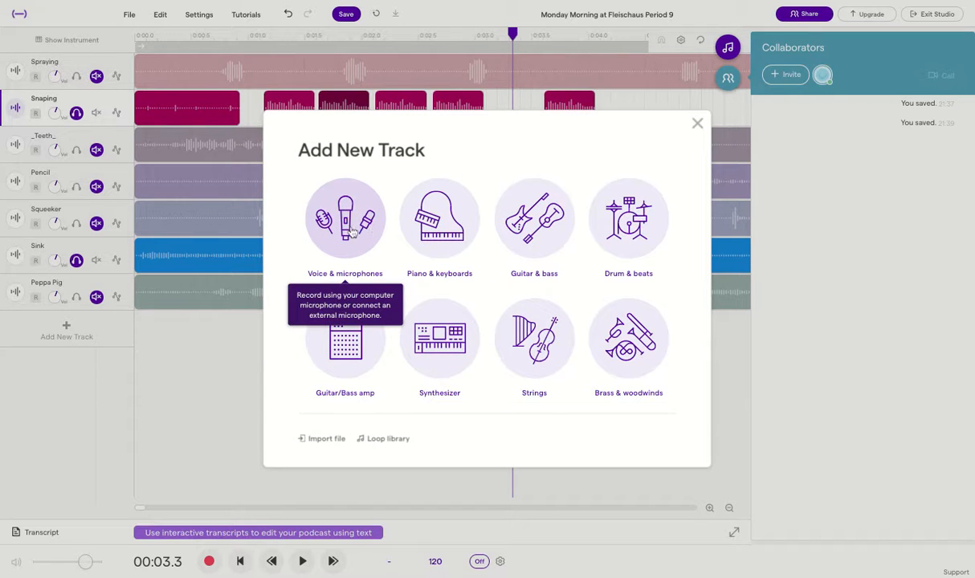
left_click(347, 225)
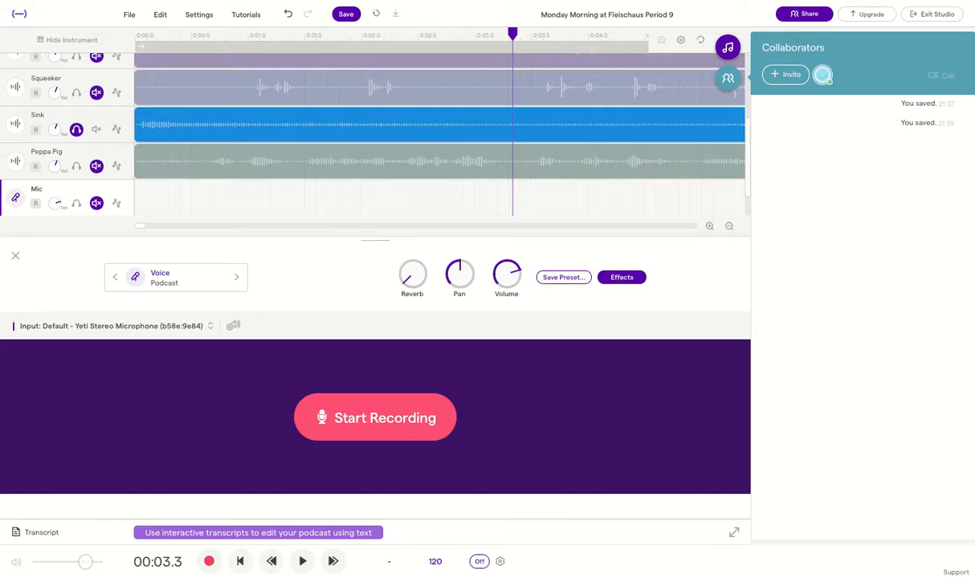
key("r")
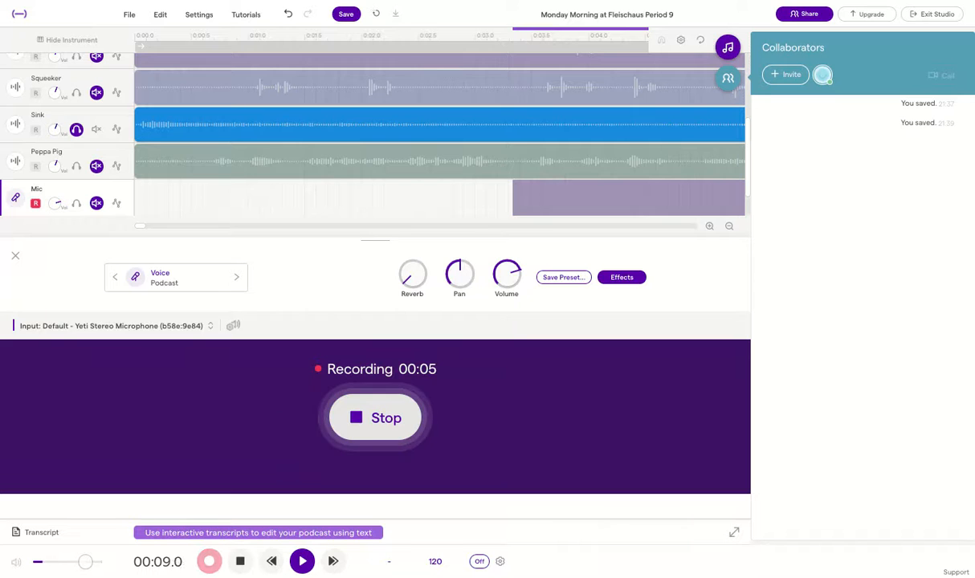
left_click(392, 430)
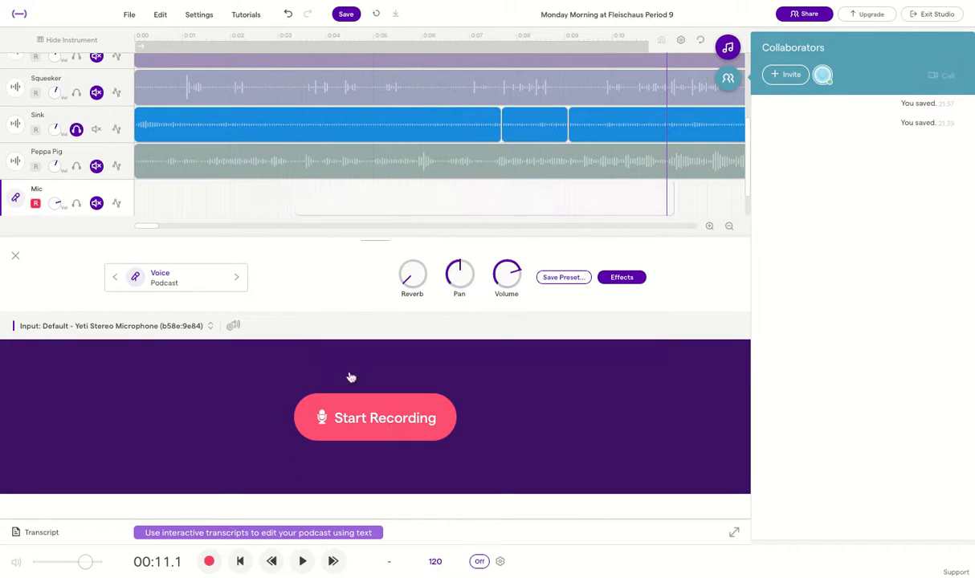
Close the recording panel and rename the new Mic clip to Coins
left_click(16, 257)
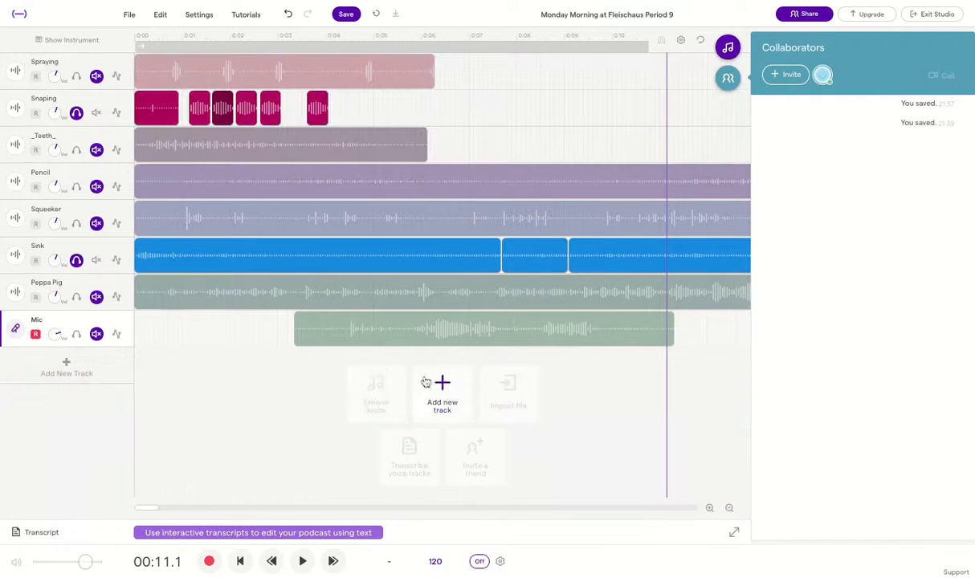
left_click(314, 330)
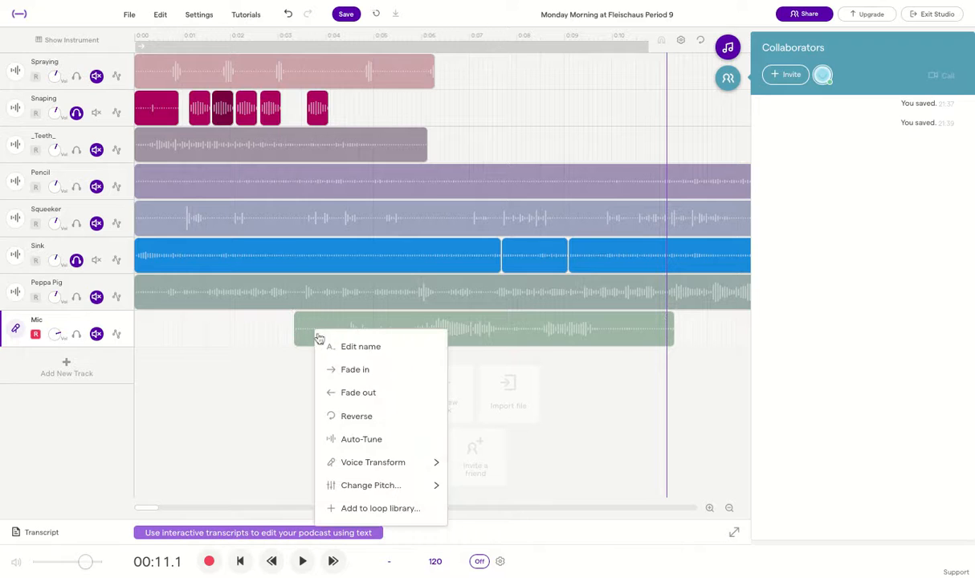
left_click(345, 345)
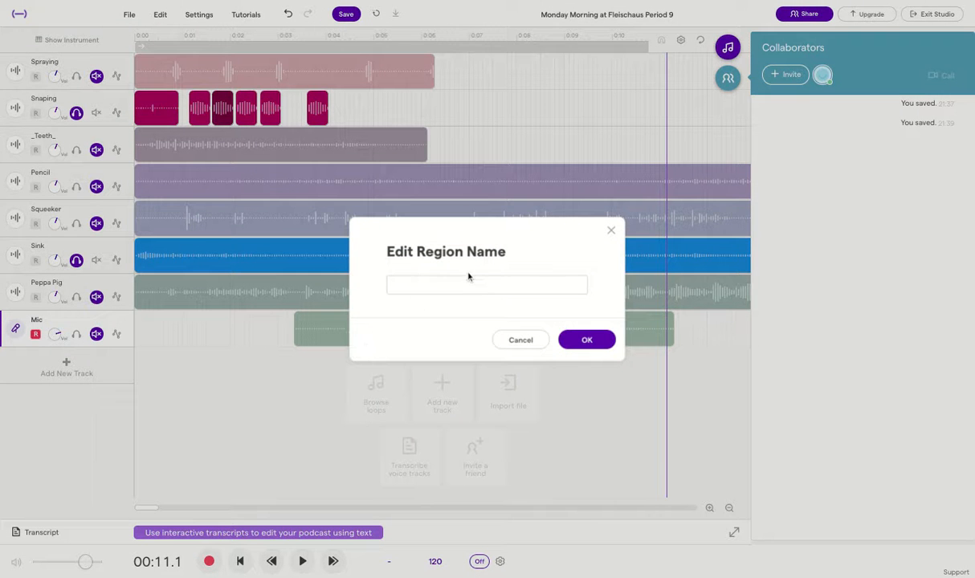
left_click(461, 283)
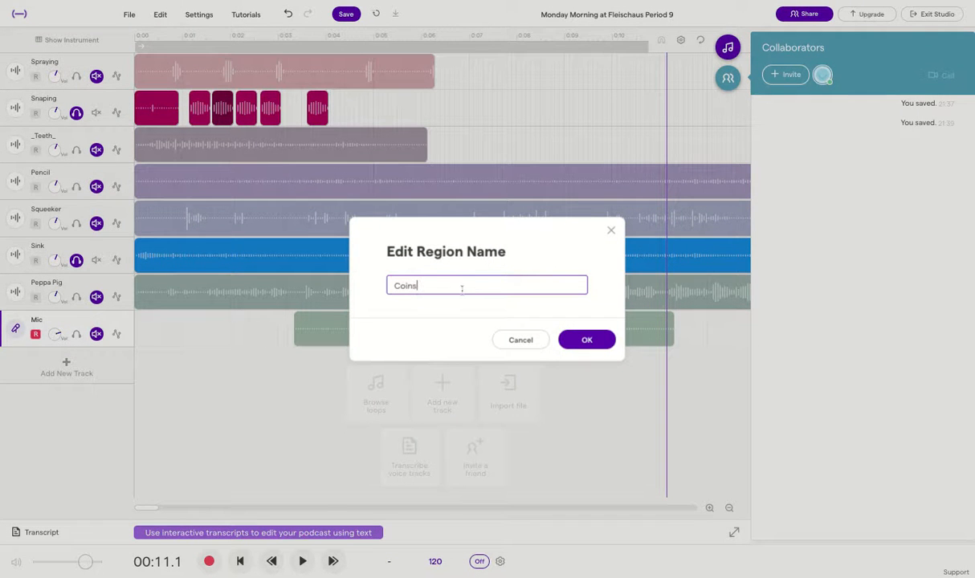
left_click(585, 340)
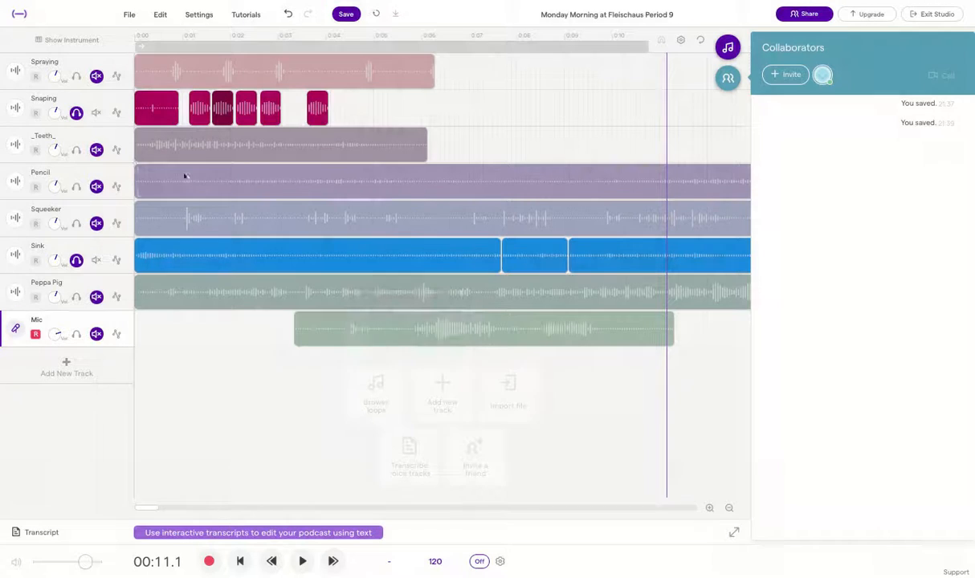
Solo the Mic track and play back from 3 seconds
left_click(76, 334)
left_click(96, 112)
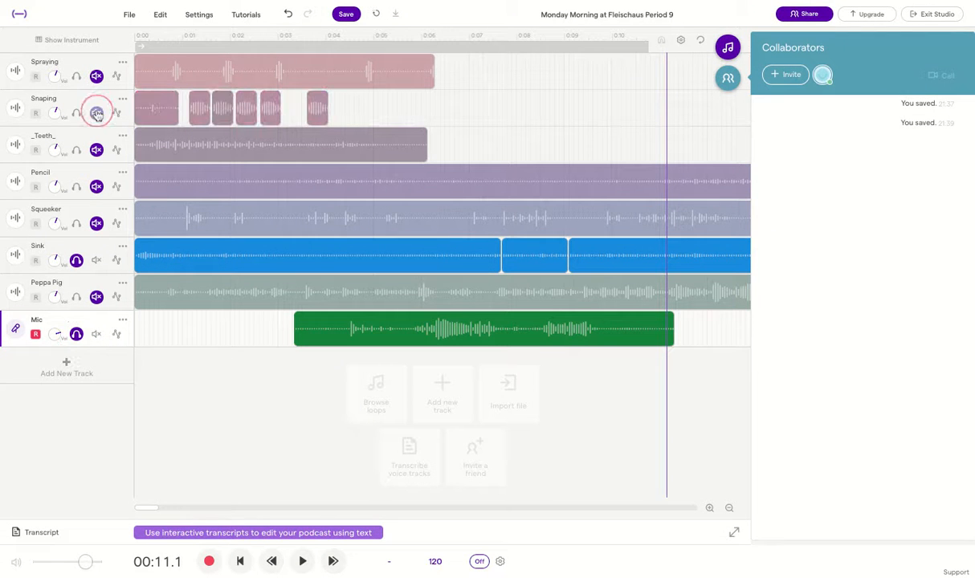
left_click(278, 37)
key("space")
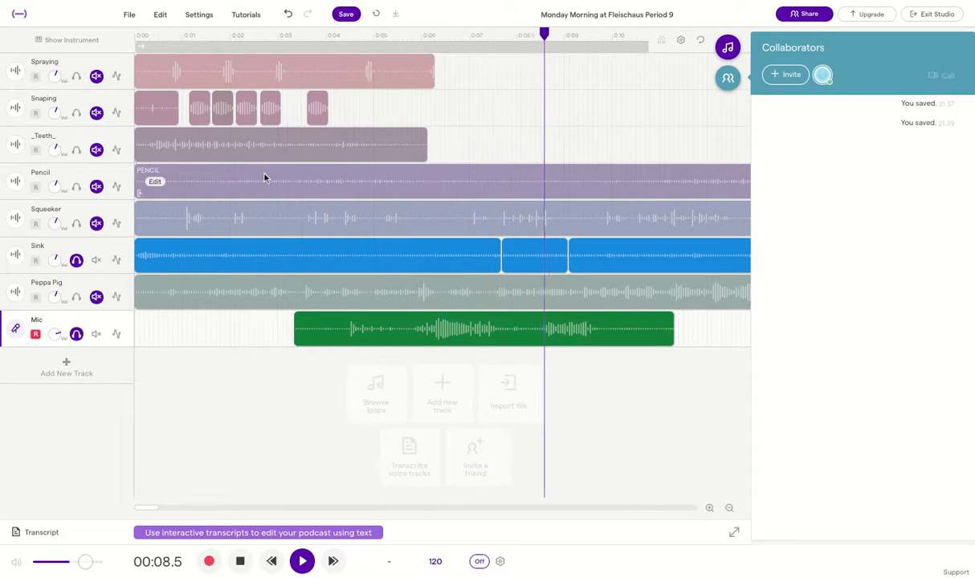
key("space")
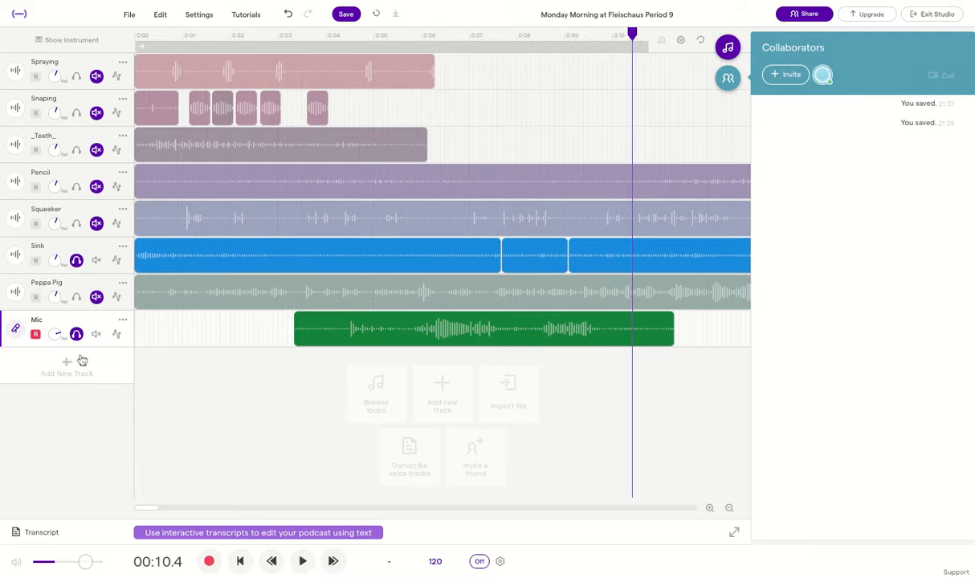
Move the Coins clip earlier and trim both its start and end
left_click(284, 37)
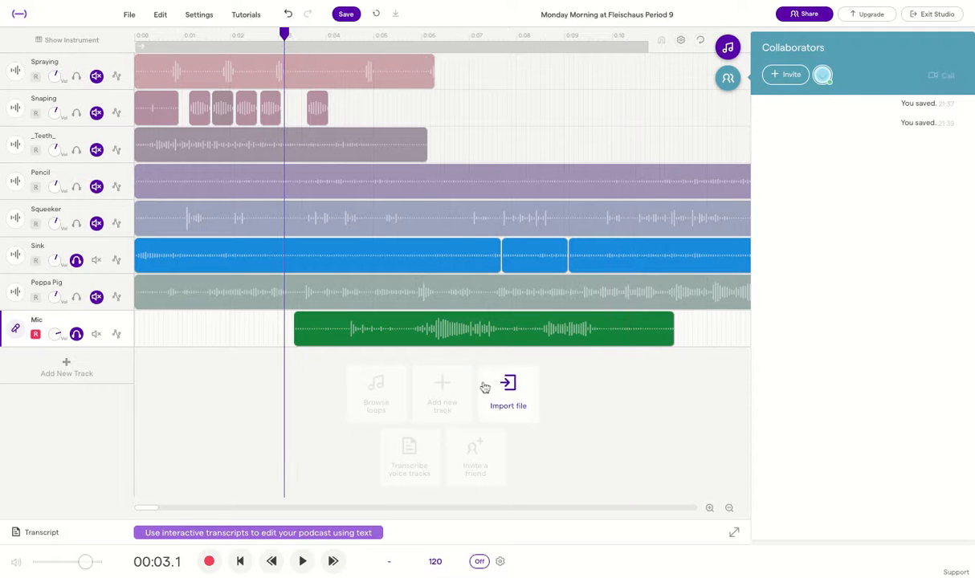
left_click_drag(522, 335, 366, 335)
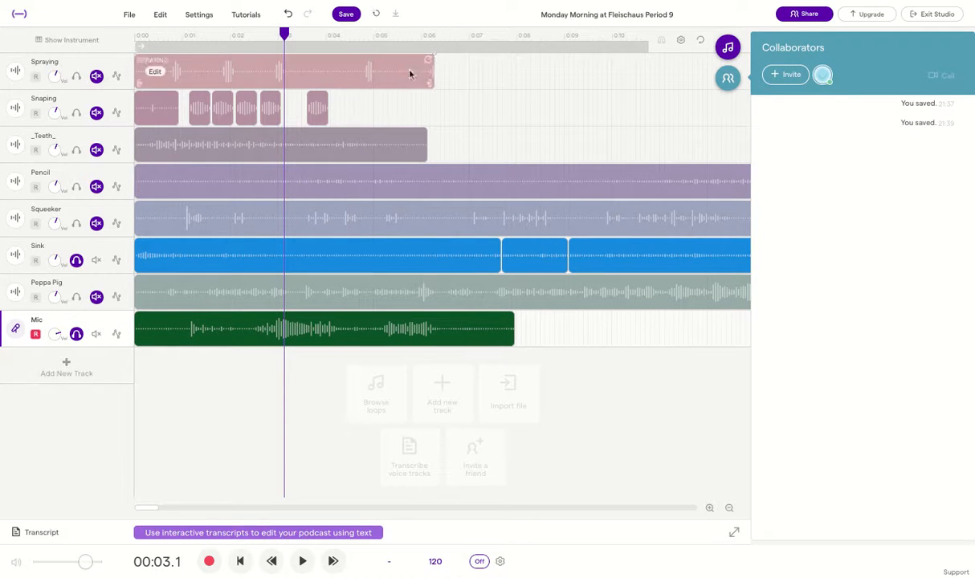
left_click(368, 108)
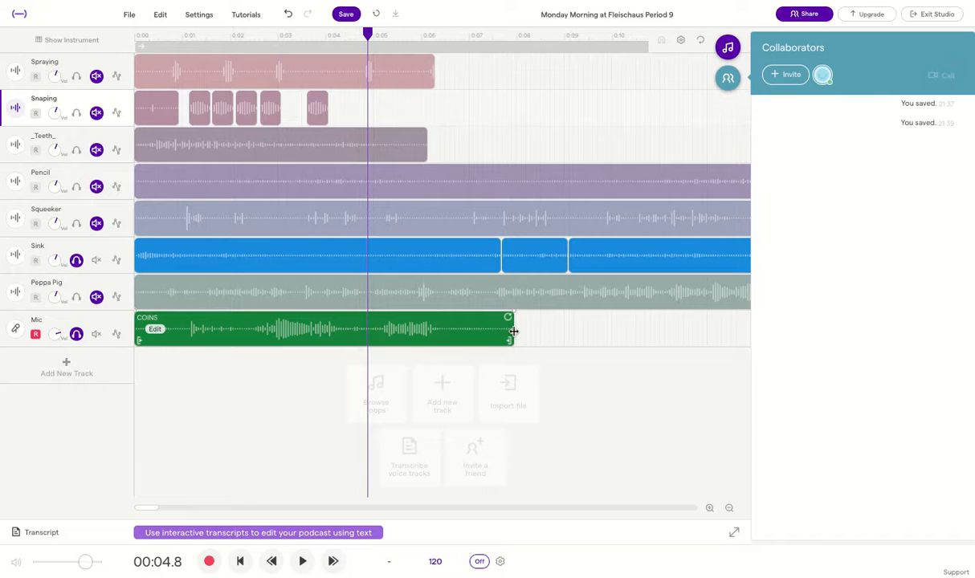
left_click_drag(512, 331, 443, 334)
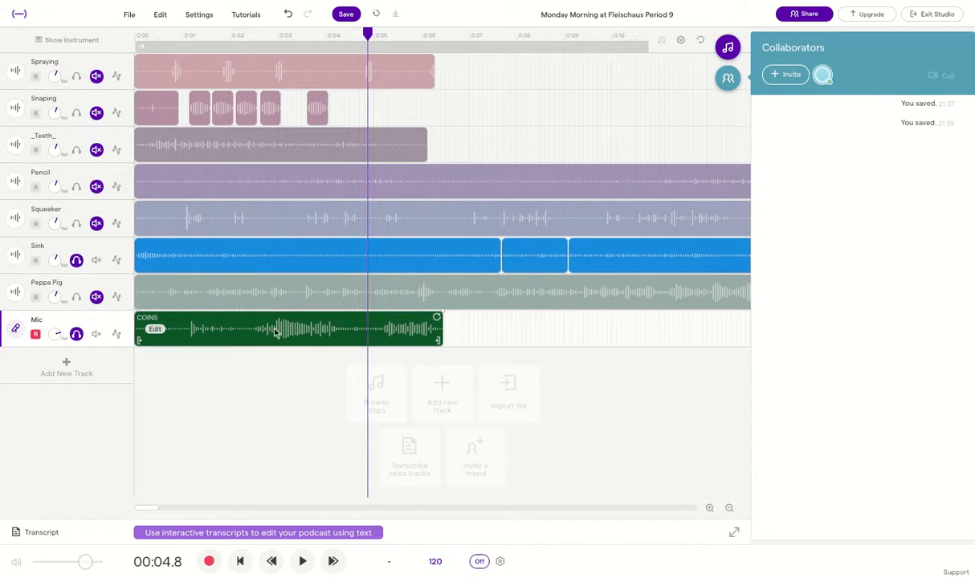
left_click_drag(136, 328, 169, 329)
Play back from near the start to check the trimmed Coins clip
left_click(184, 35)
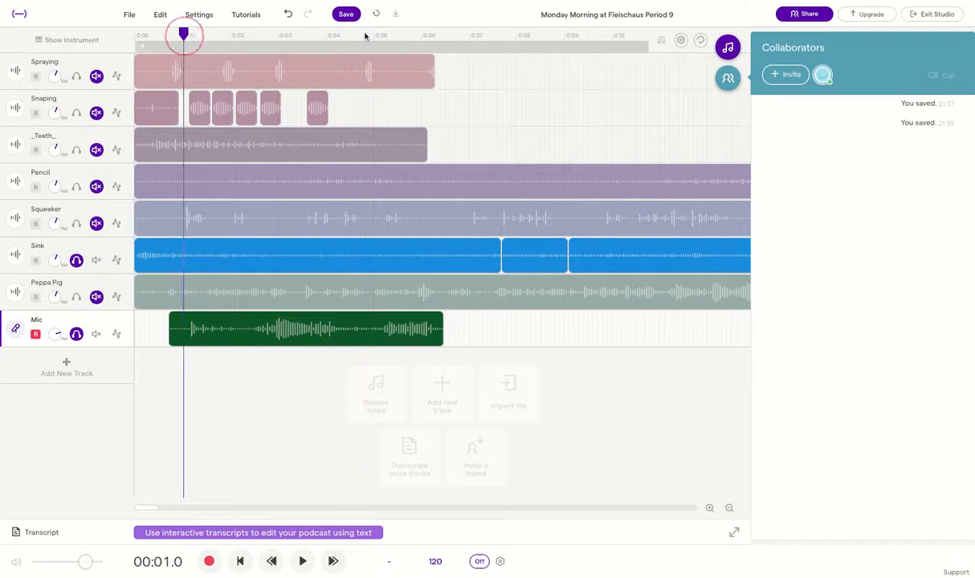
left_click_drag(184, 36, 156, 35)
key("space")
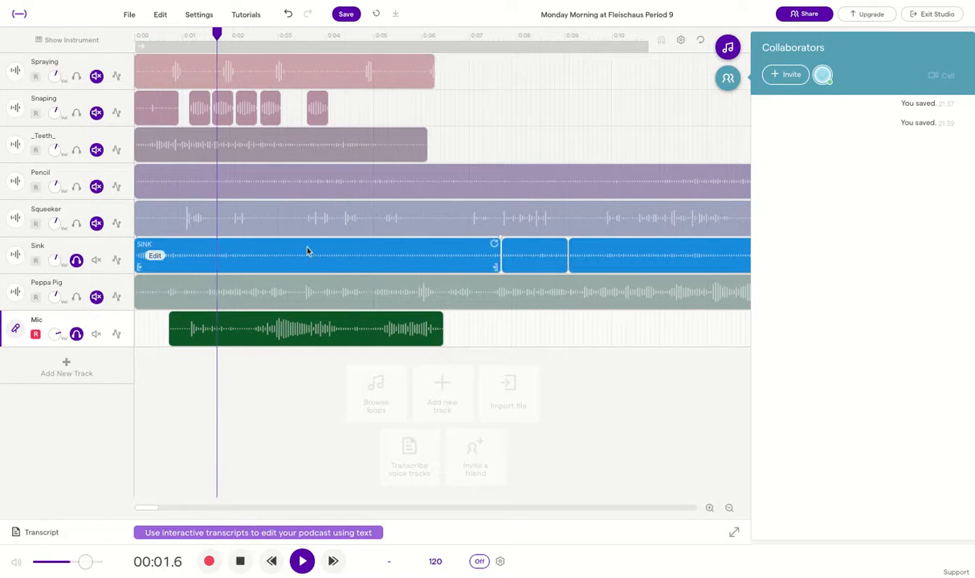
key("space")
left_click(186, 34)
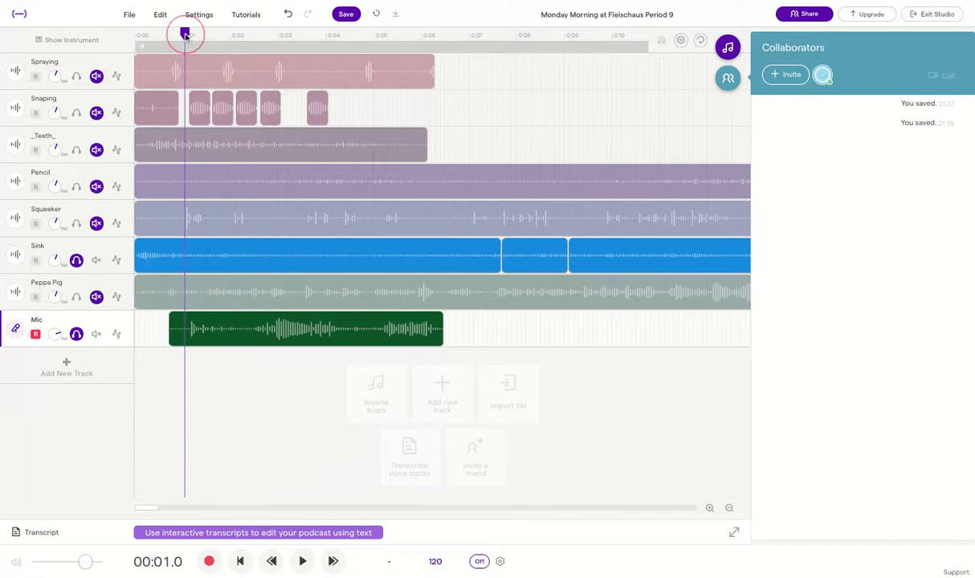
key("space")
key("space")
Close the stray settings list and error, then zoom in around 1.3 seconds
left_click(211, 30)
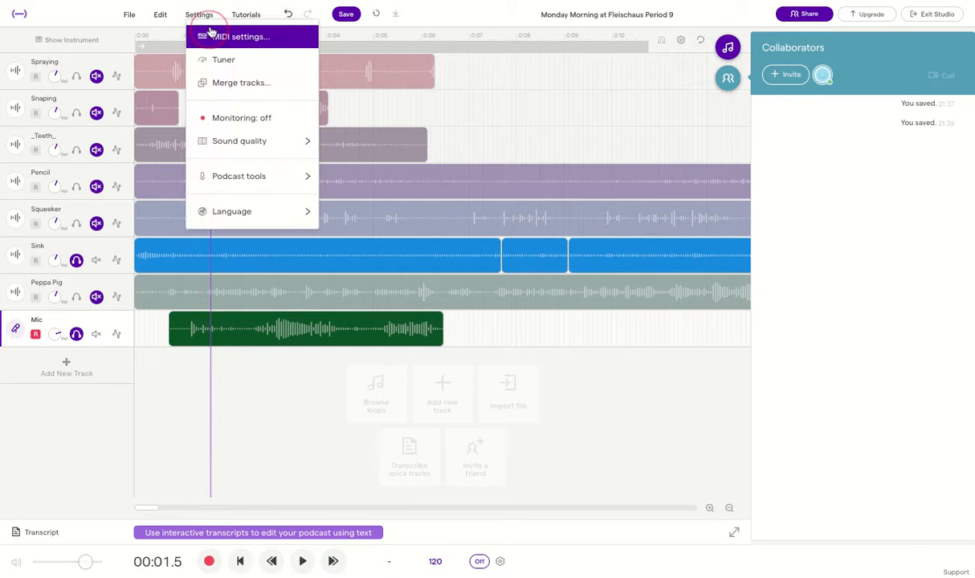
left_click(212, 31)
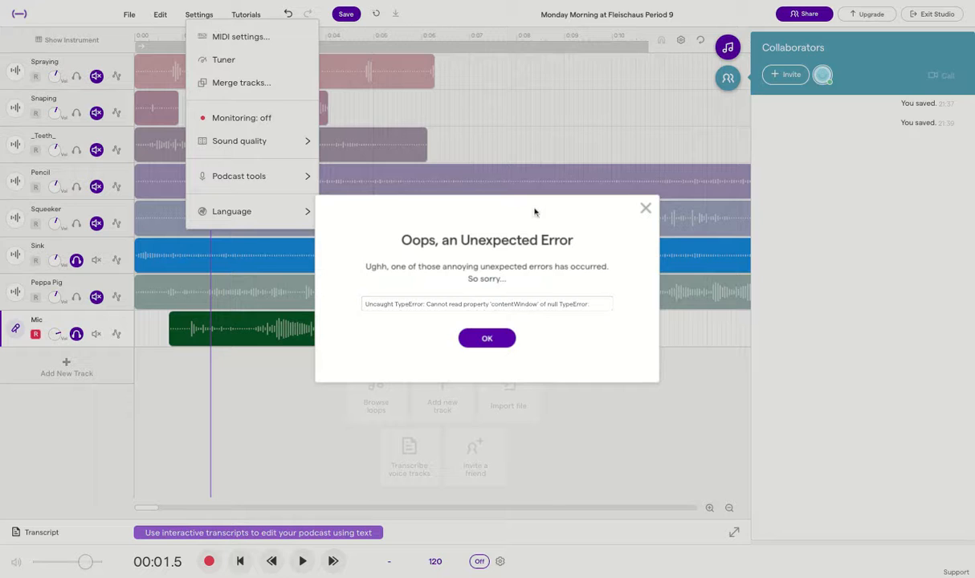
left_click(640, 211)
left_click(270, 375)
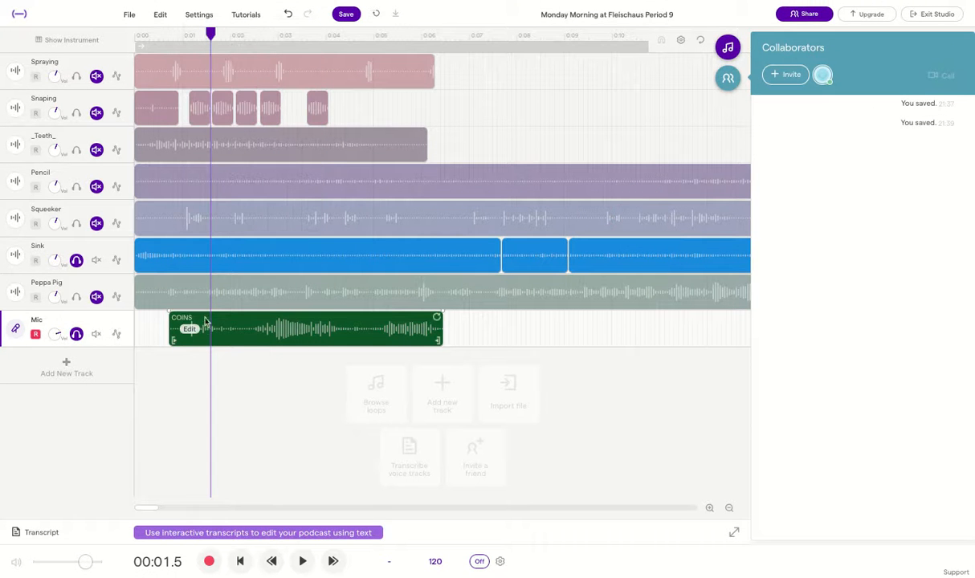
left_click_drag(212, 33, 200, 32)
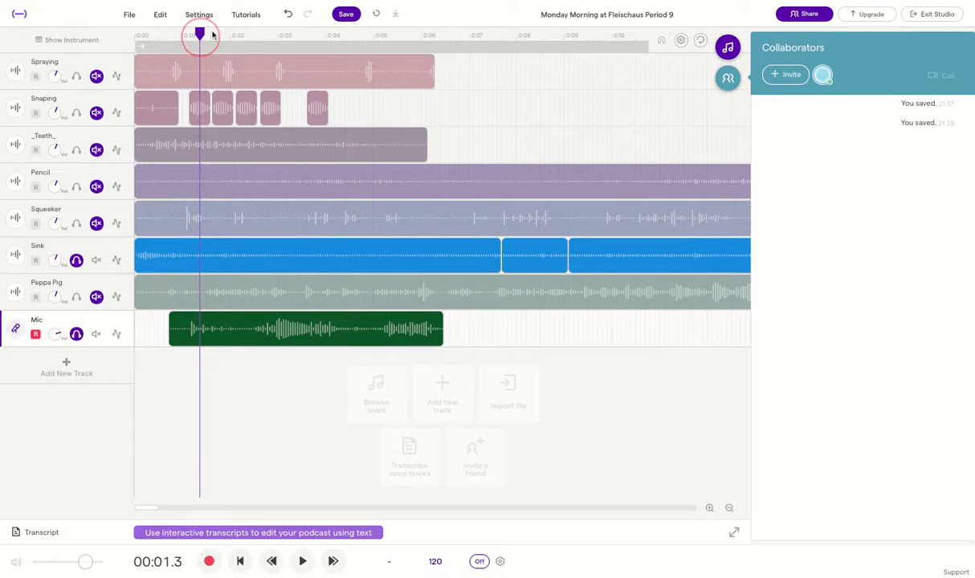
left_click(709, 508)
left_click(709, 509)
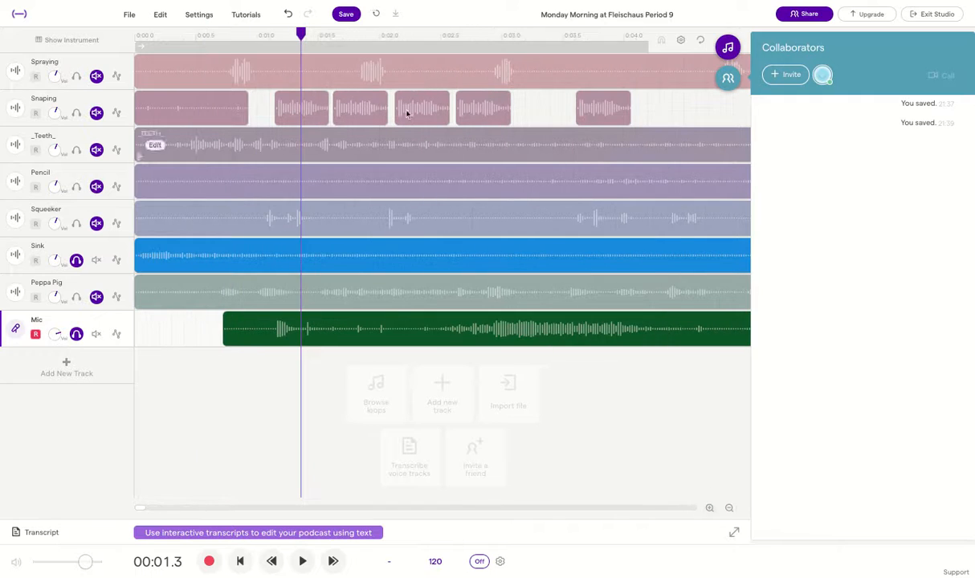
Split the Coins clip slightly later and delete the short front piece
left_click(305, 34)
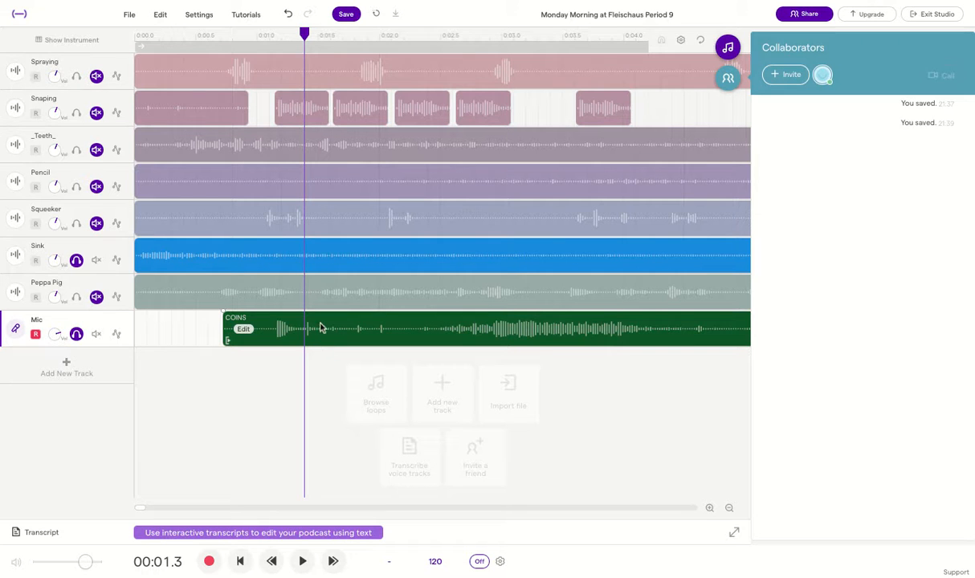
key("s")
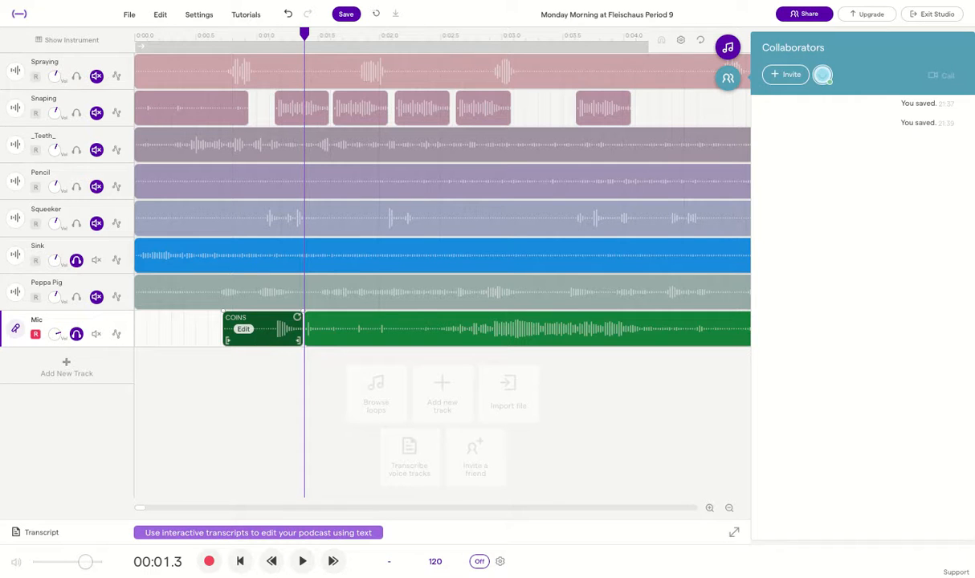
key("Delete")
key("space")
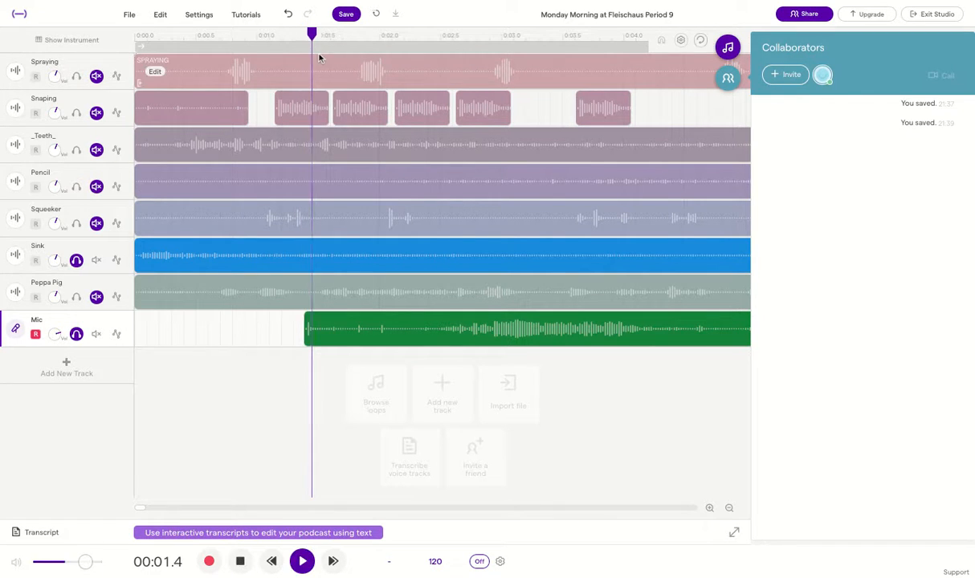
key("space")
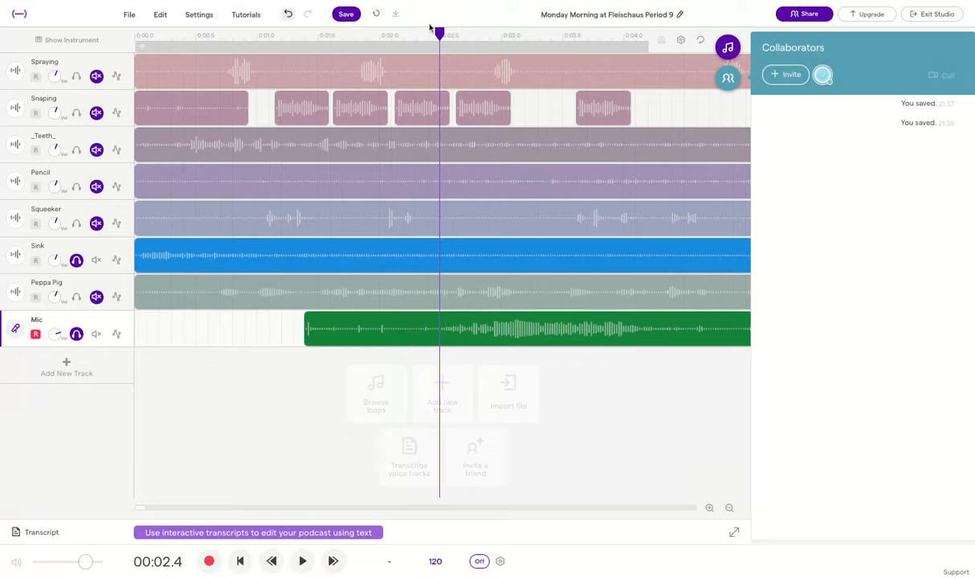
Zoom out and reselect the COINS clip, undoing an accidental shift
left_click_drag(439, 33, 330, 33)
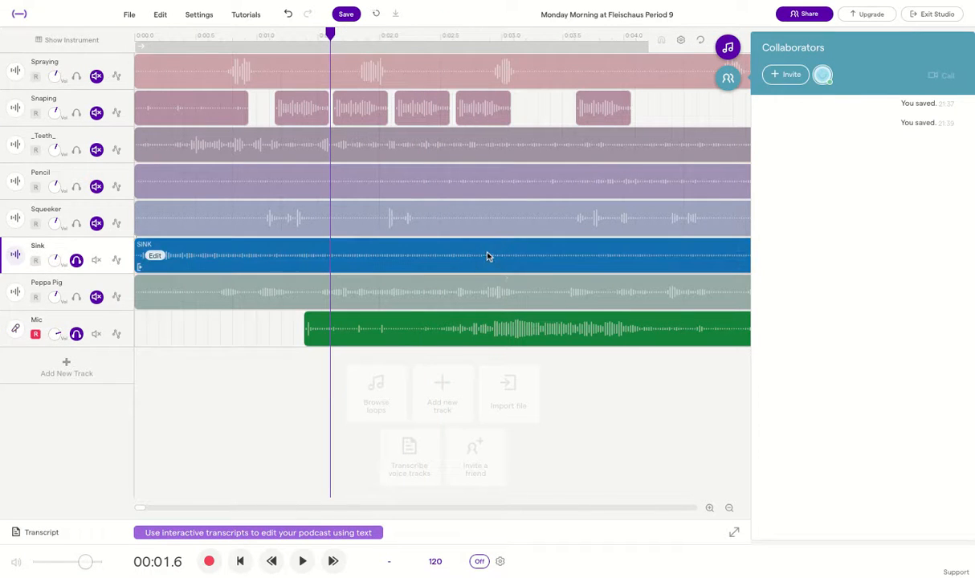
scroll(502, 308, "right", 3)
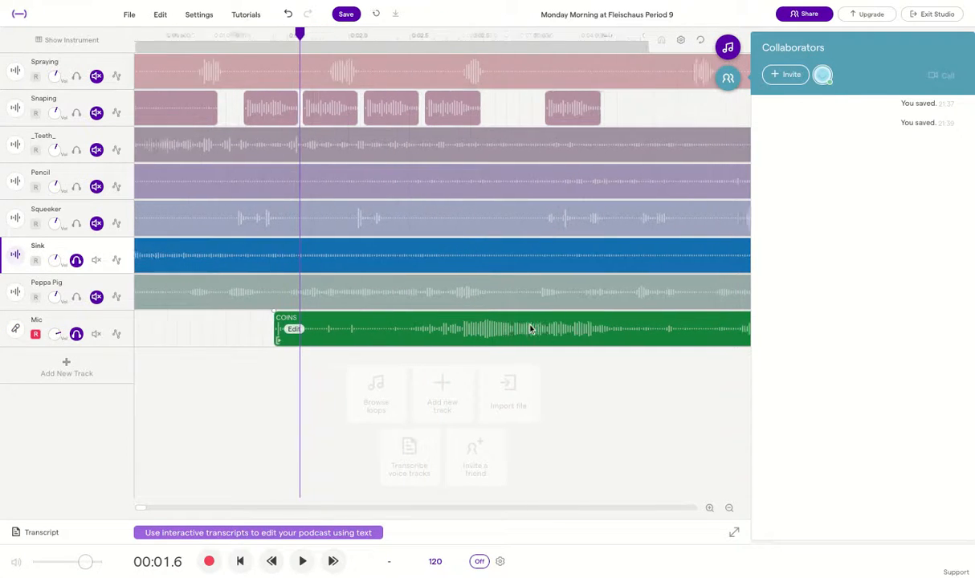
left_click(729, 510)
left_click(729, 510)
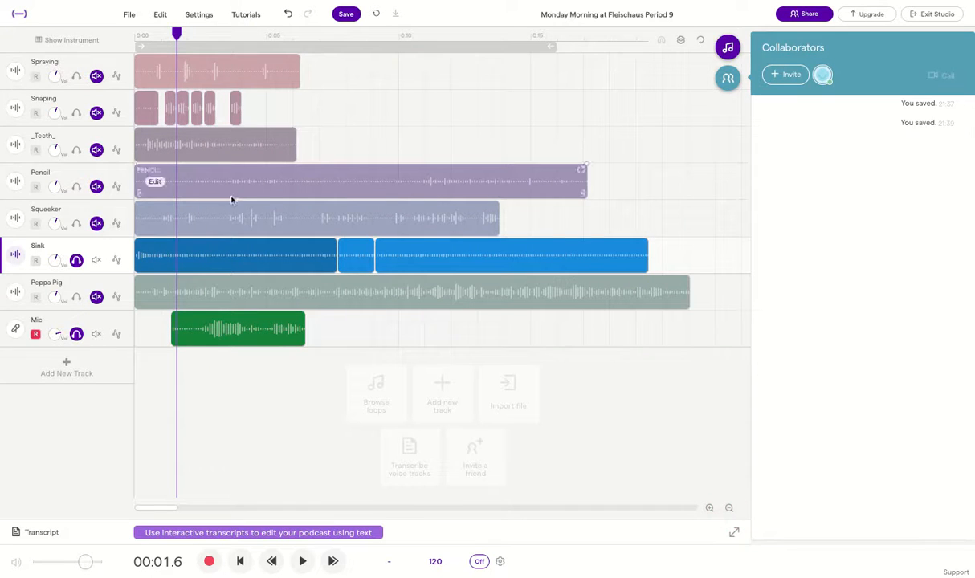
left_click(305, 331)
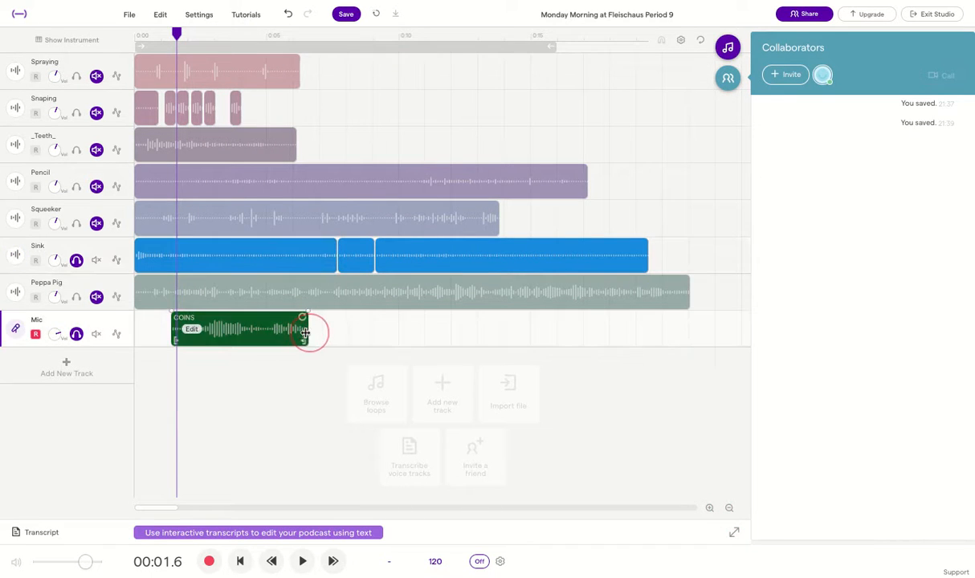
mouse_move(305, 331)
left_mouse_down()
mouse_move(342, 331)
mouse_move(306, 331)
left_mouse_up()
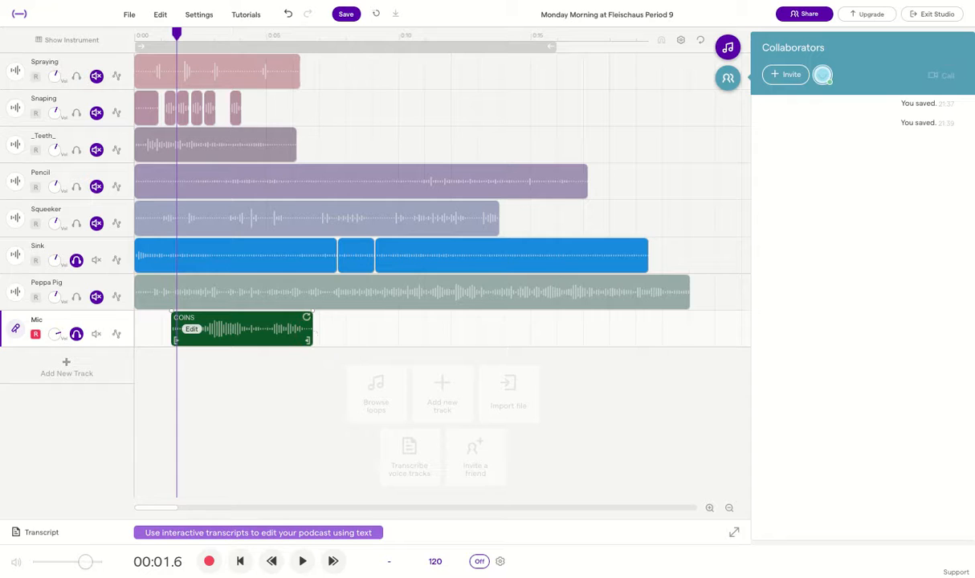
left_click(313, 334)
mouse_move(236, 330)
left_mouse_down()
mouse_move(279, 330)
mouse_move(243, 334)
left_mouse_up()
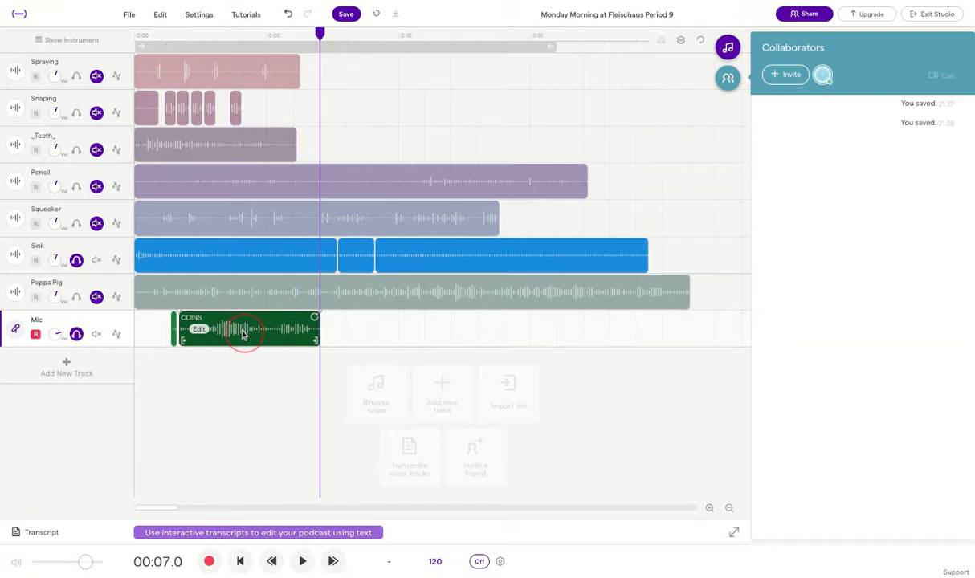
key("ctrl+z")
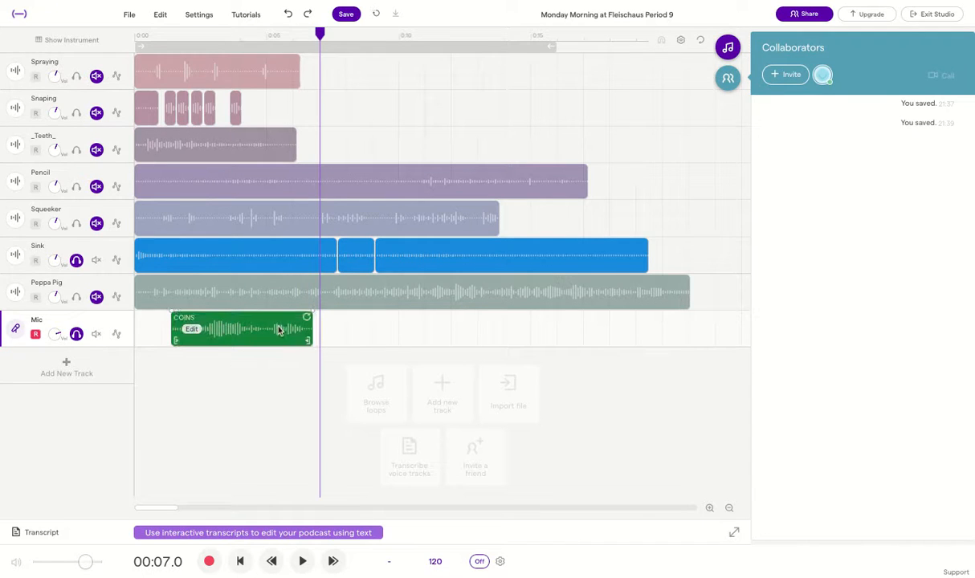
Paste a COINS copy after the clip, play the mix, then delete the second copy
left_click_drag(319, 35, 312, 34)
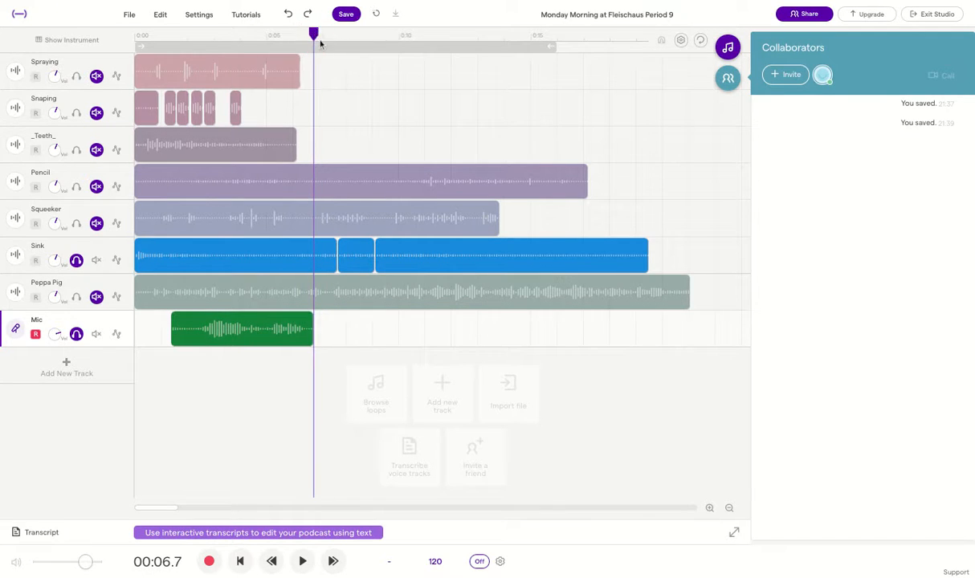
key("ctrl+v")
key("ctrl+v")
key("ctrl+v")
key("ctrl+v")
key("ctrl+v")
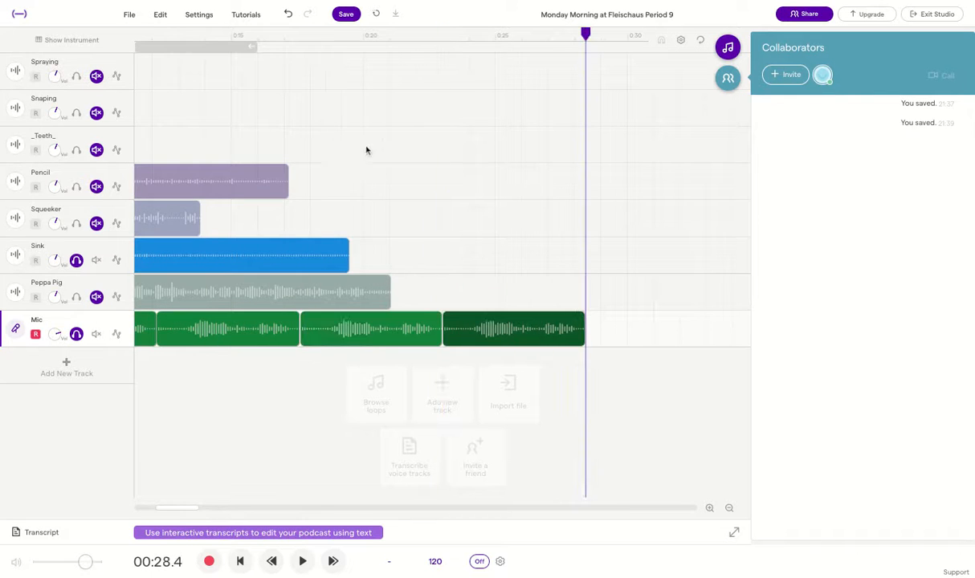
scroll(360, 179, "left", 15)
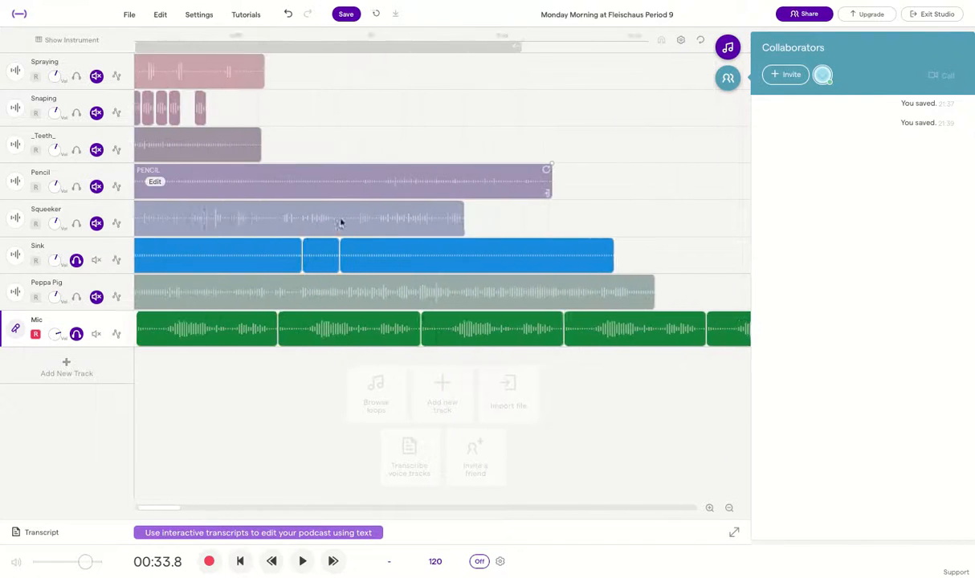
scroll(197, 357, "left", 1)
left_click(176, 34)
key("space")
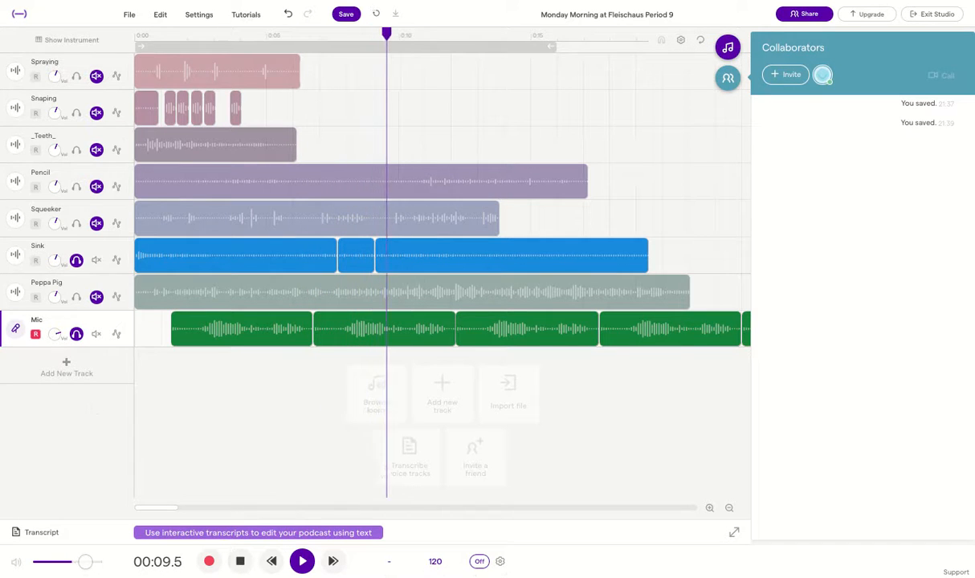
left_click(241, 563)
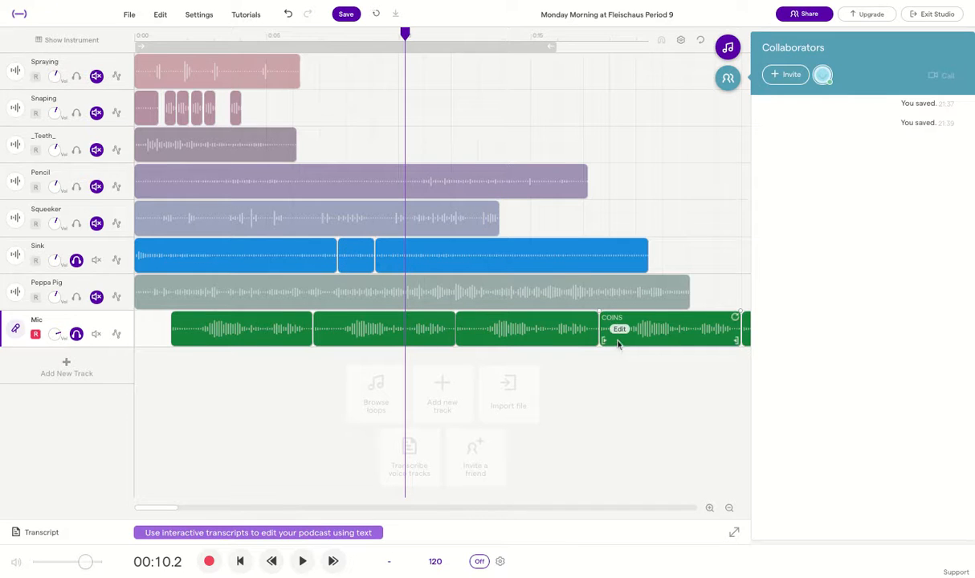
left_click(361, 335)
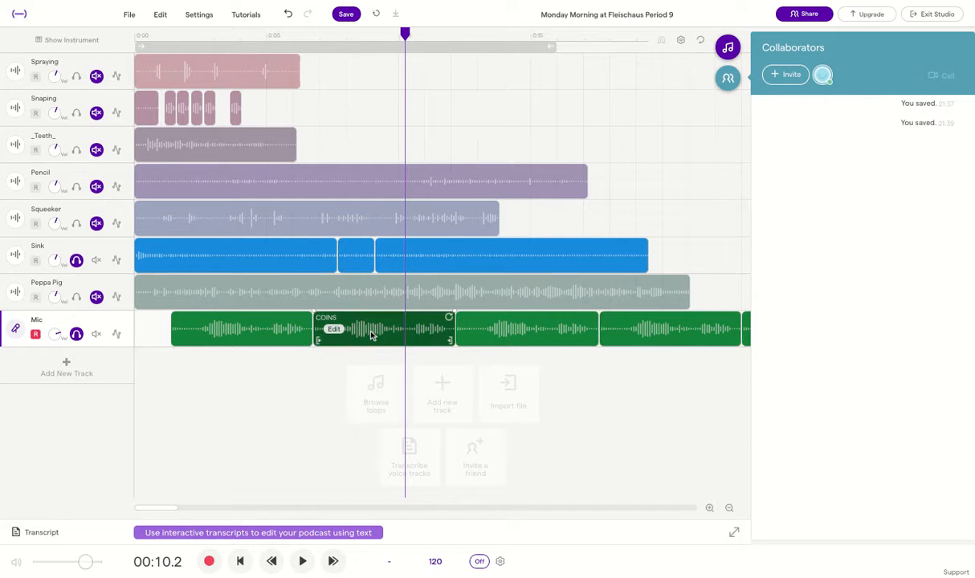
key("Delete")
Solo the Spraying track and loop its clip into three repeats ending near 0:19
left_click(300, 76)
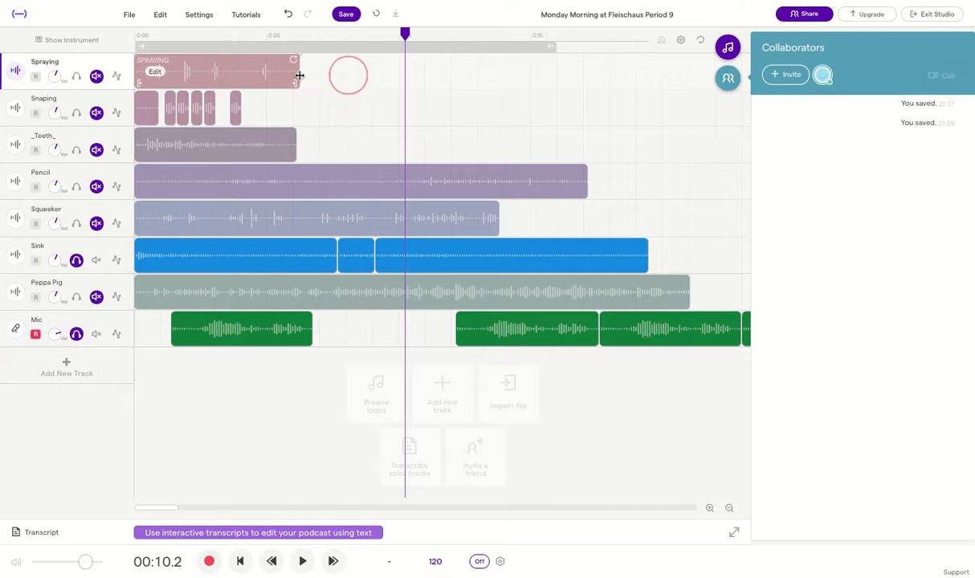
left_click(298, 71)
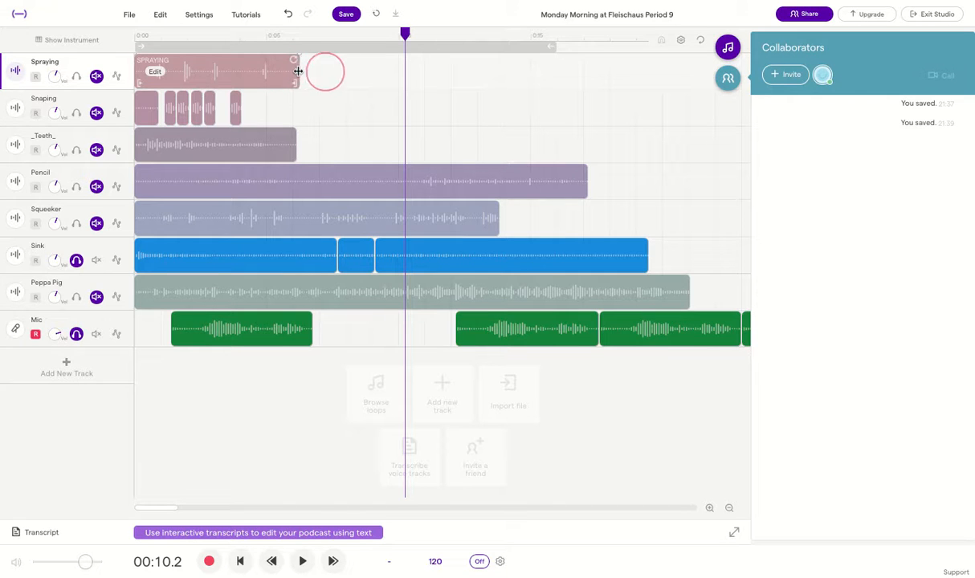
left_click(76, 76)
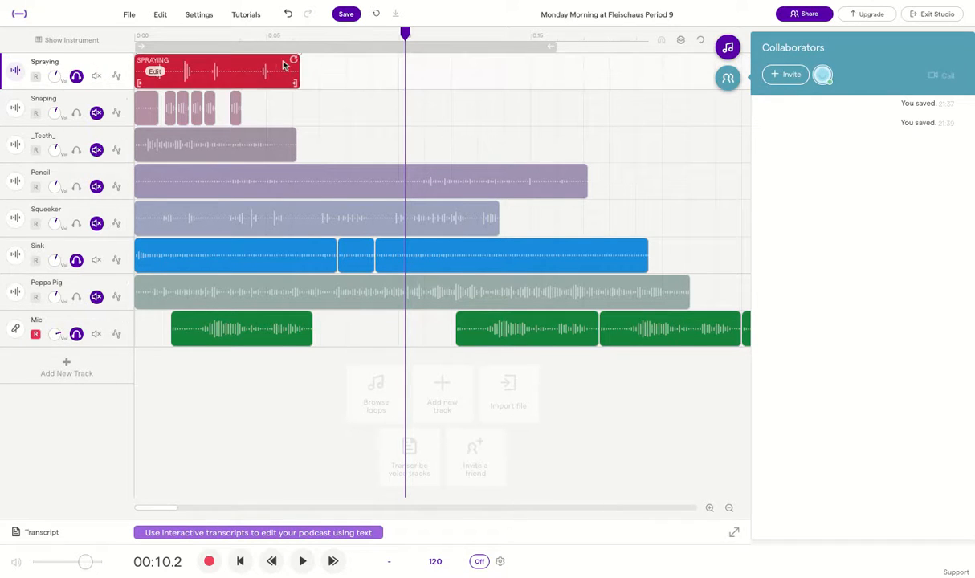
mouse_move(300, 70)
left_mouse_down()
mouse_move(584, 70)
mouse_move(482, 76)
left_mouse_up()
mouse_move(309, 77)
left_mouse_down()
mouse_move(301, 77)
mouse_move(676, 78)
mouse_move(635, 76)
left_mouse_up()
left_click(402, 34)
mouse_move(402, 34)
left_mouse_down()
mouse_move(48, 39)
mouse_move(169, 34)
left_mouse_up()
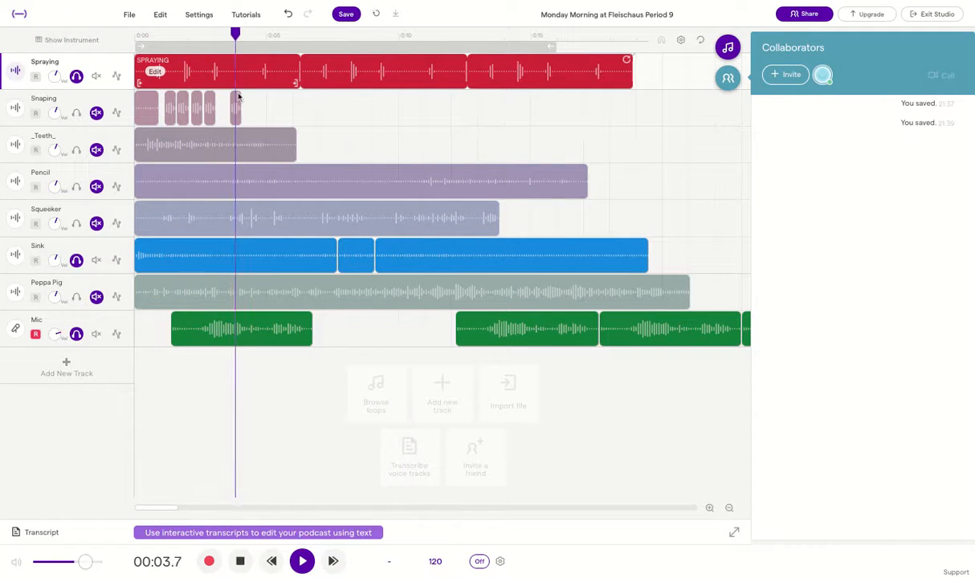
Mute the Mic and Sink tracks, stop playback, and close the loop browser
left_click(96, 336)
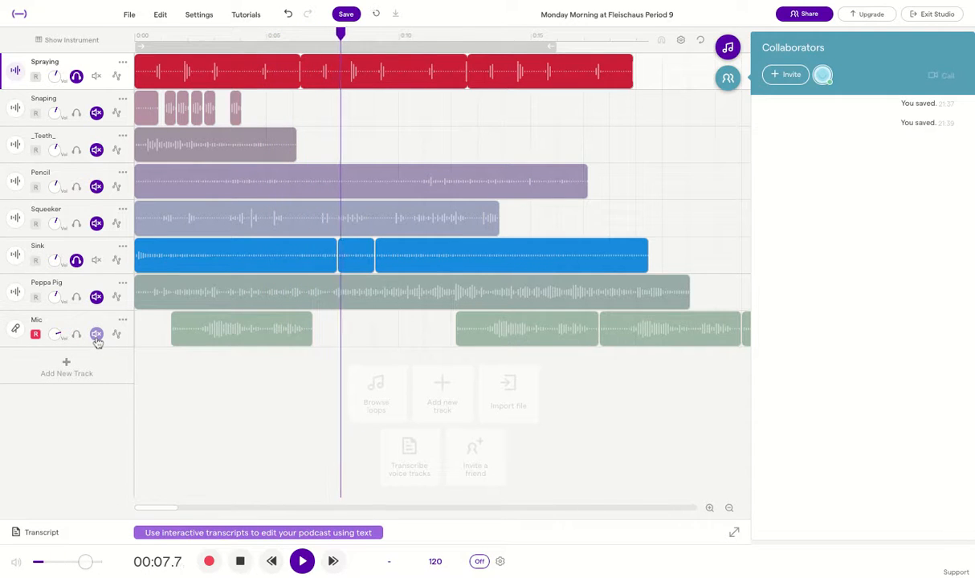
left_click(94, 261)
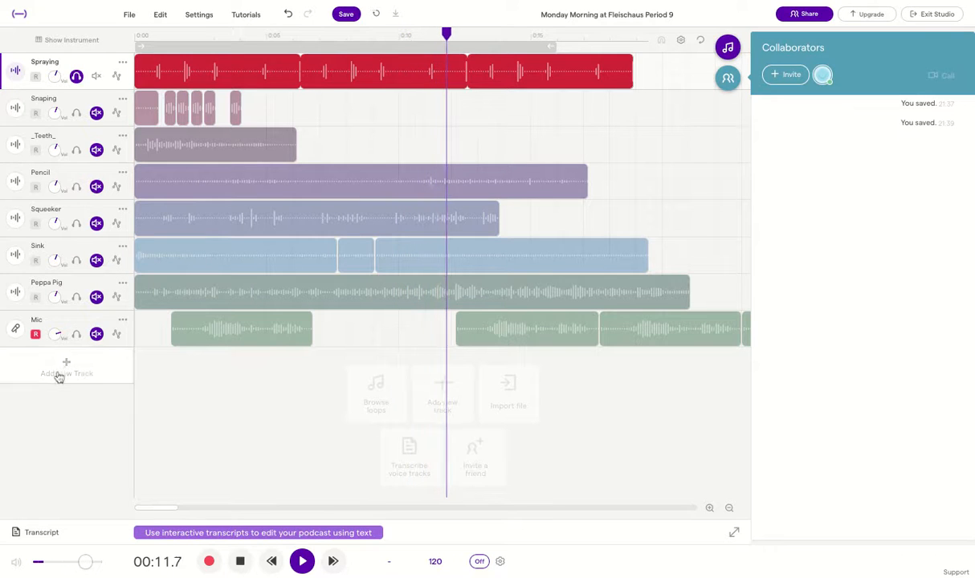
key("space")
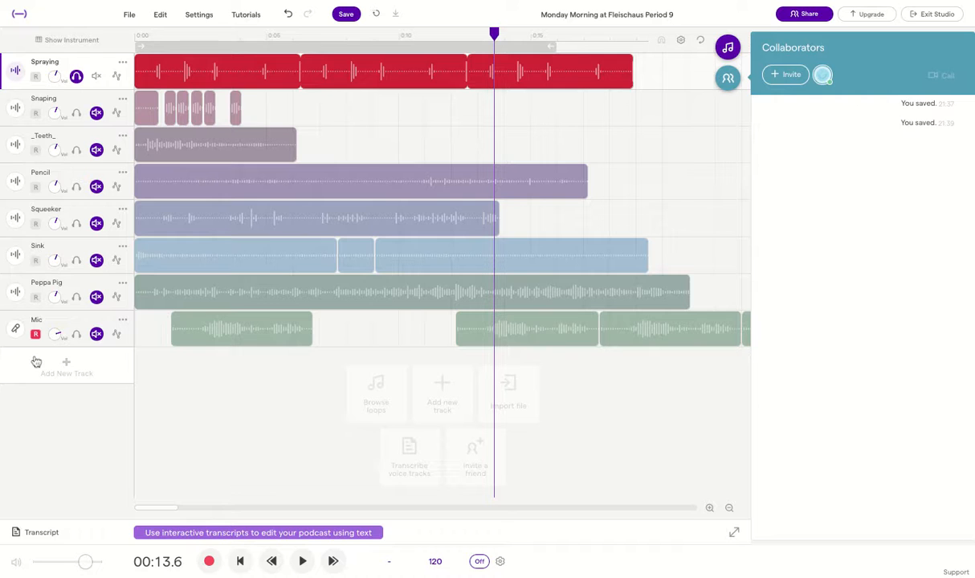
left_click(366, 402)
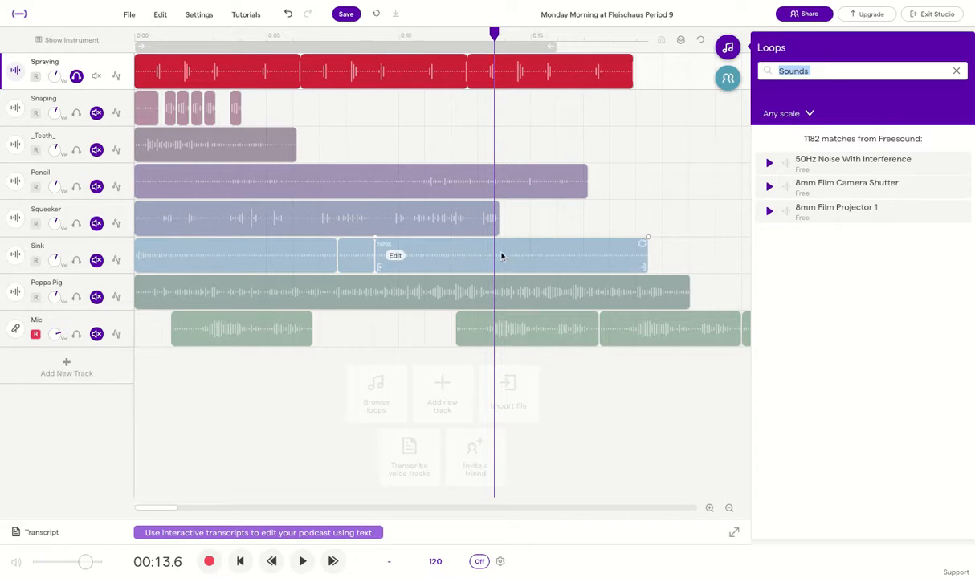
left_click(728, 49)
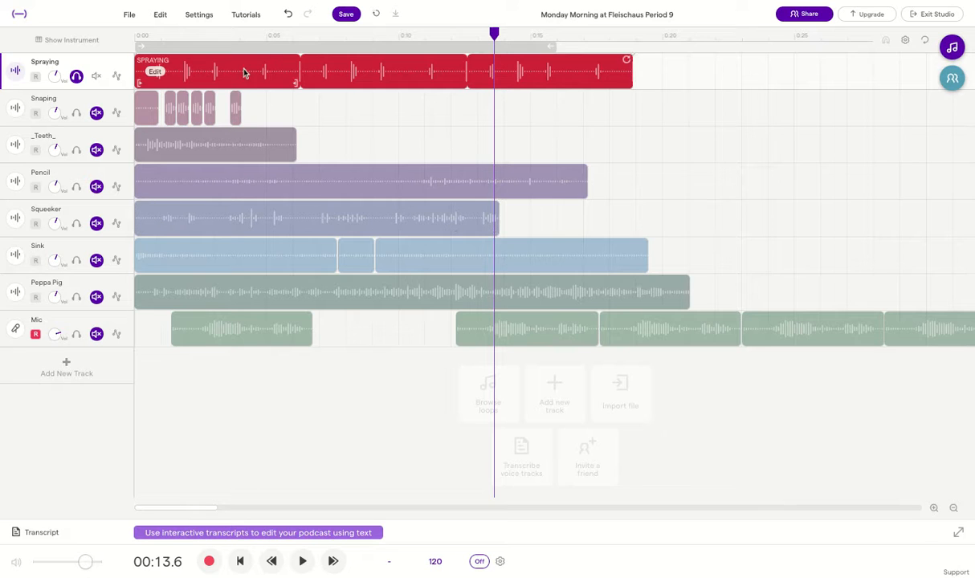
Clear solo and mute on Snaping, Spraying, Sink and Mic, then select two Snaping clips
left_click(145, 109)
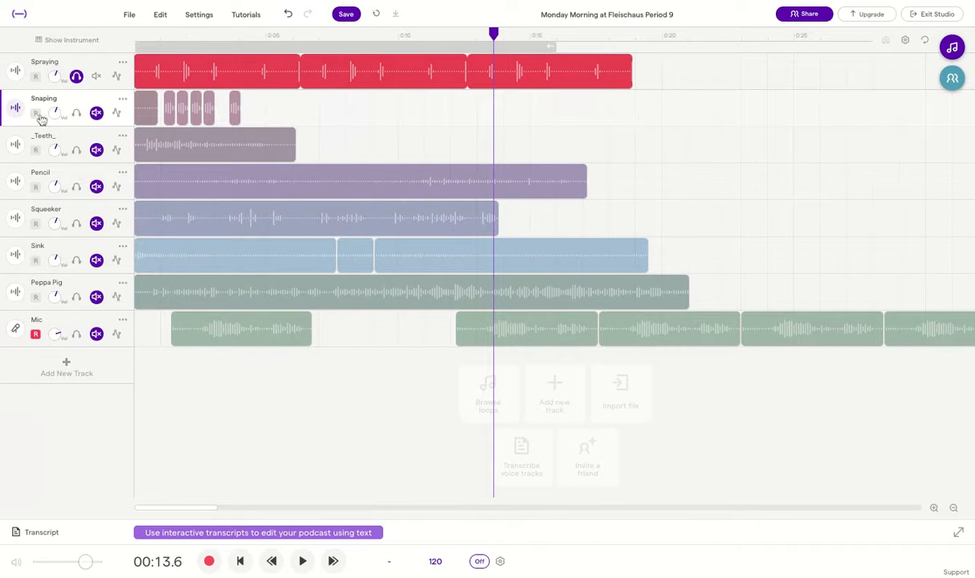
left_click(76, 113)
left_click(95, 113)
left_click(96, 77)
left_click(96, 113)
left_click(96, 76)
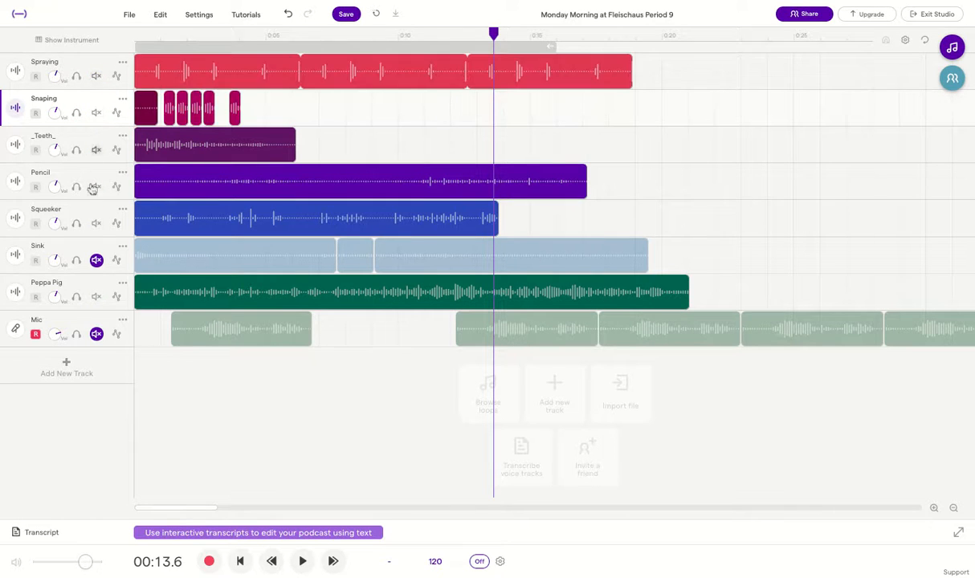
left_click(96, 260)
left_click(96, 334)
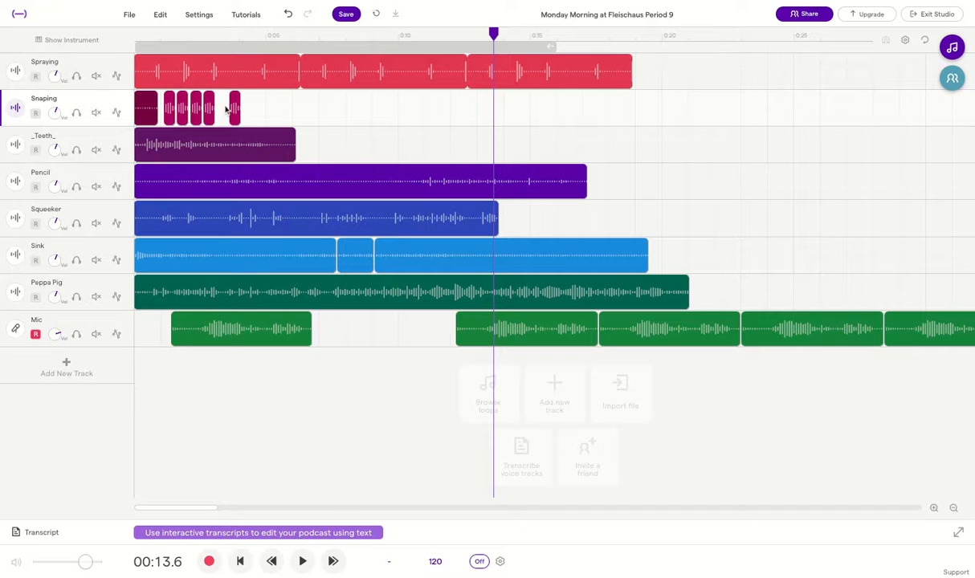
left_click(170, 114)
left_click(184, 112, "shift")
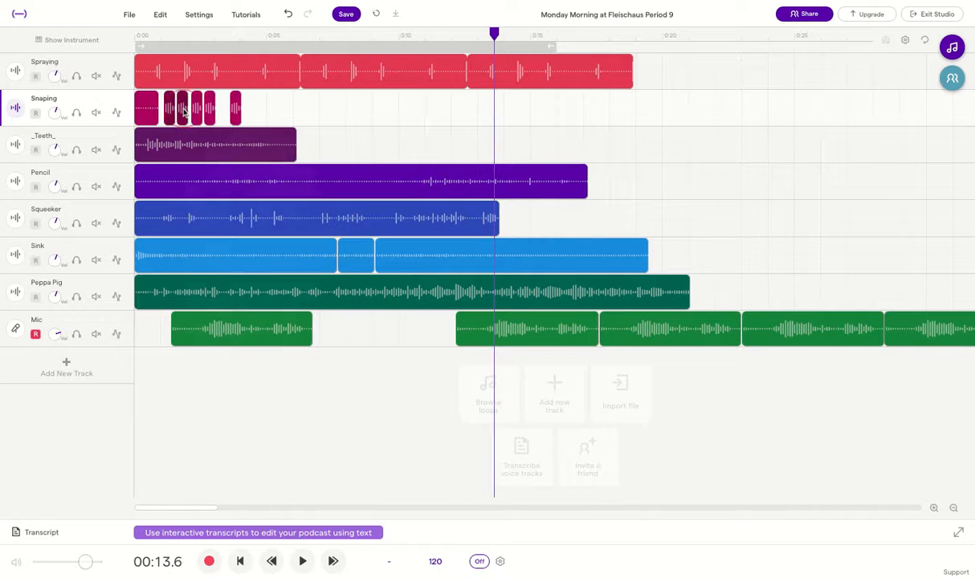
Move all the Snaping clips and the Teeth clip to about 0:22
right_click(184, 112)
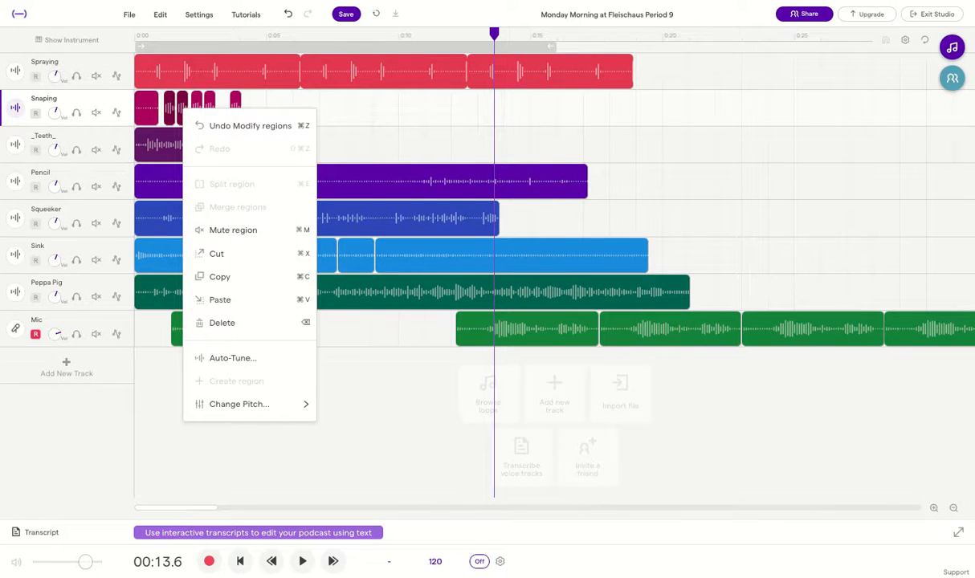
left_click(286, 103)
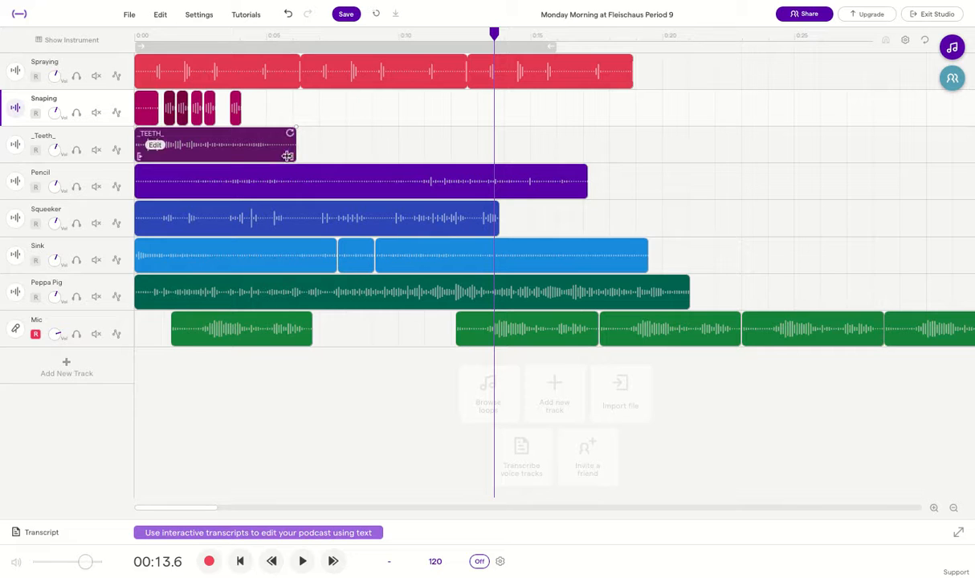
left_click_drag(288, 109, 139, 110)
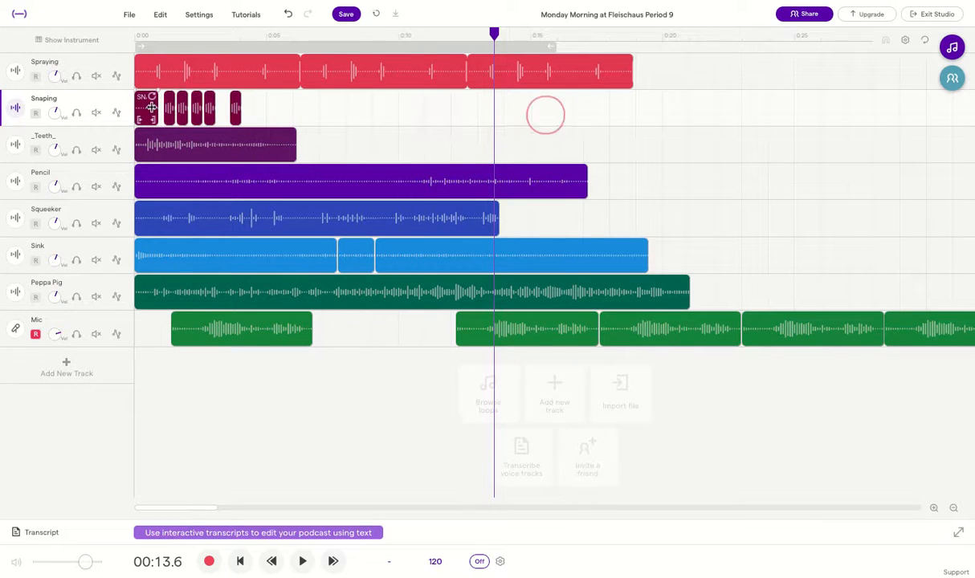
left_click_drag(239, 108, 830, 110)
mouse_move(258, 147)
left_mouse_down()
mouse_move(816, 156)
mouse_move(829, 147)
left_mouse_up()
Move the Pencil clip onto the Snaping track, starting around 0:04
left_click_drag(266, 194, 261, 118)
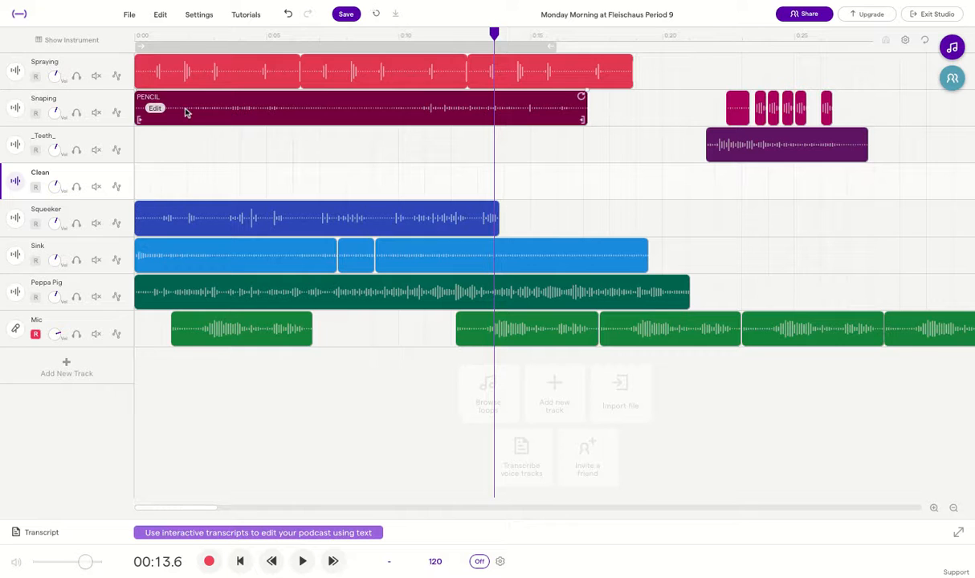
left_click_drag(186, 113, 291, 113)
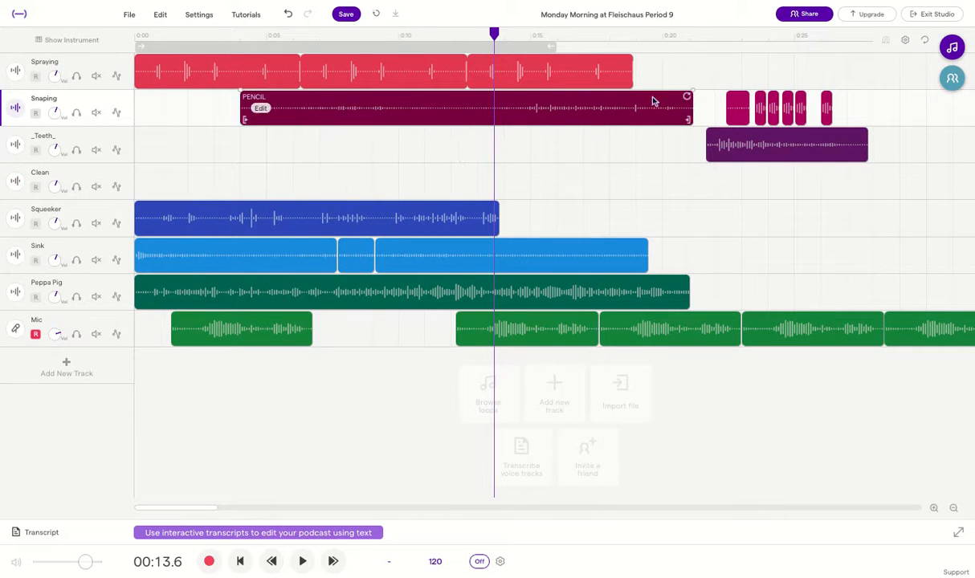
left_click_drag(657, 112, 636, 112)
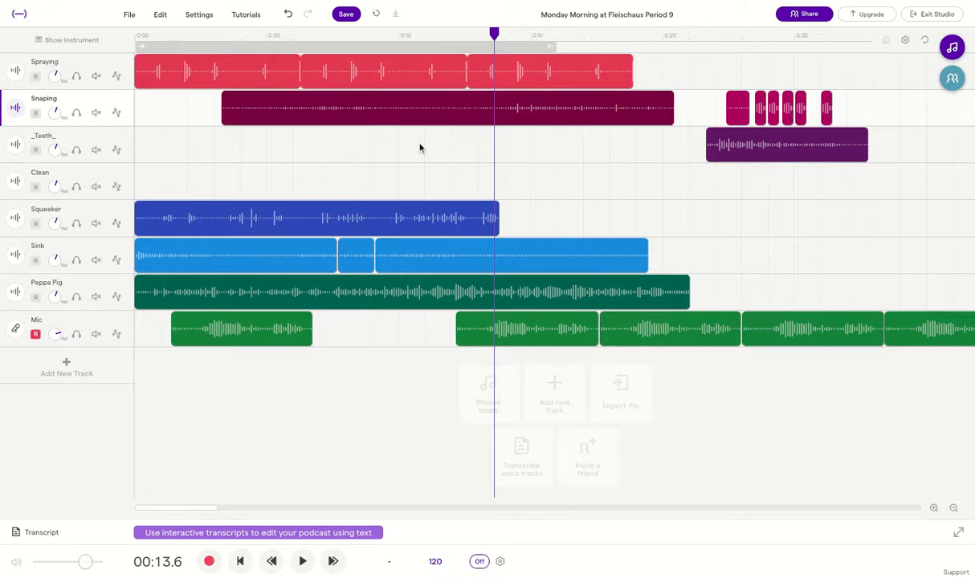
Move the Squeeker clip to about 0:20 and place Peppa Pig right after it
left_click_drag(209, 216, 737, 217)
scroll(730, 208, "right", 7)
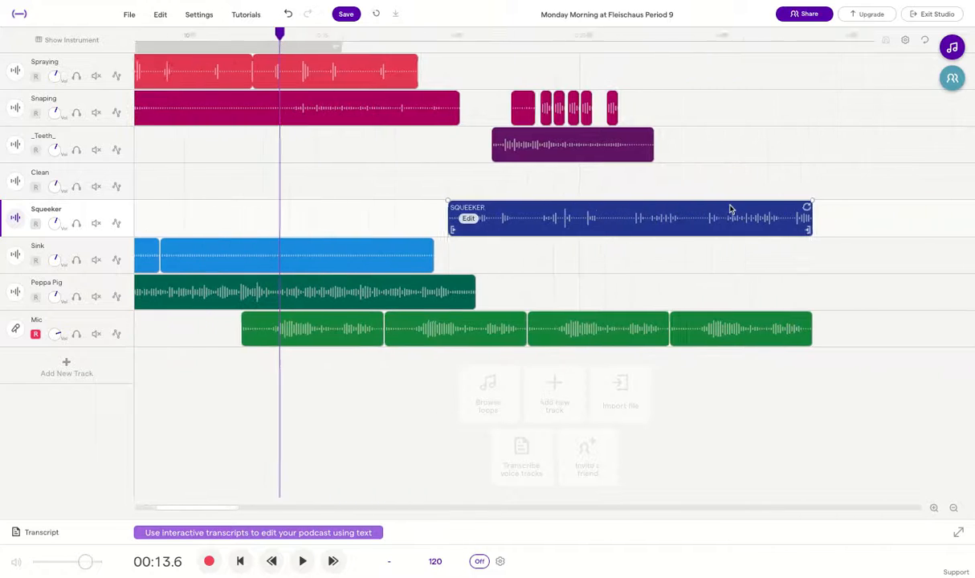
left_click(953, 508)
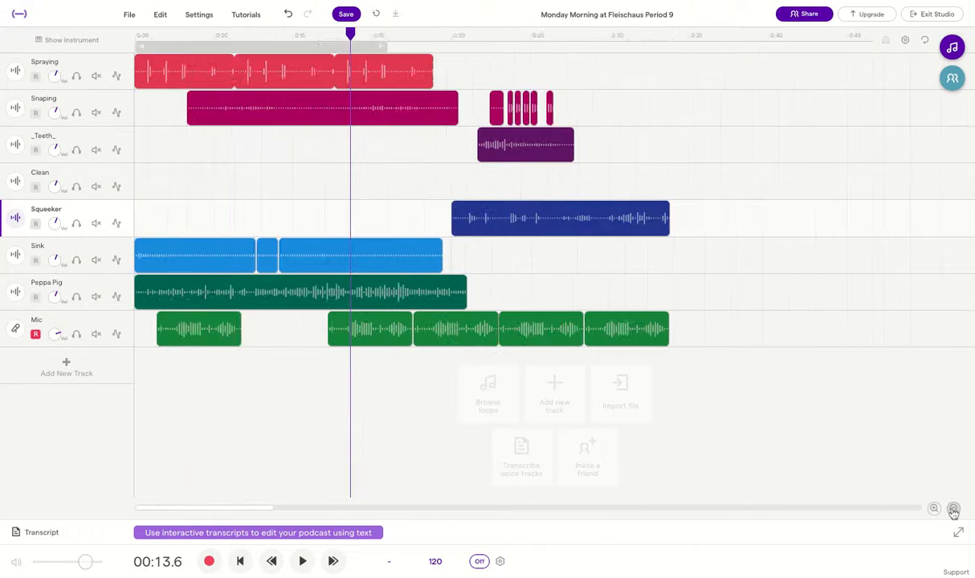
left_click(952, 508)
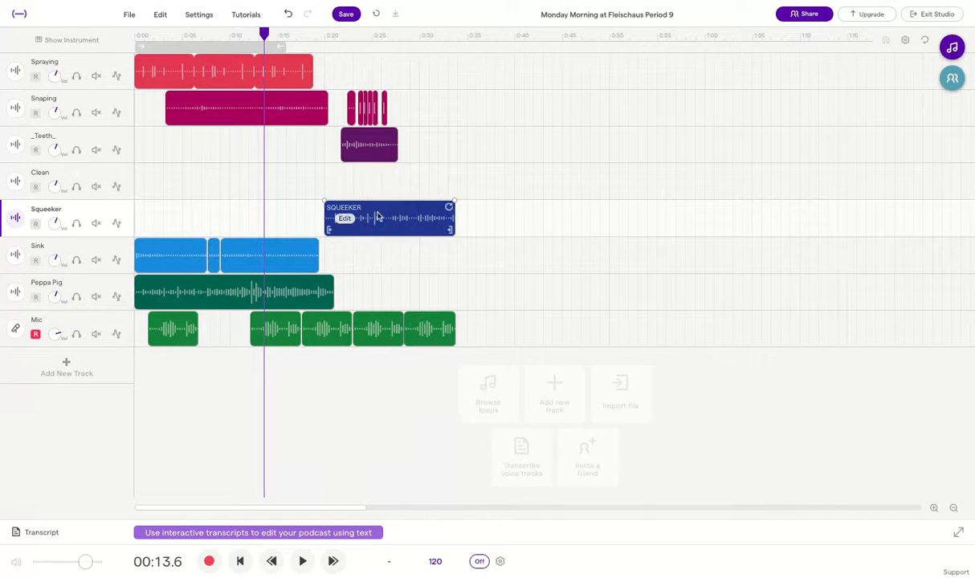
mouse_move(362, 206)
left_mouse_down()
mouse_move(378, 206)
mouse_move(370, 206)
left_mouse_up()
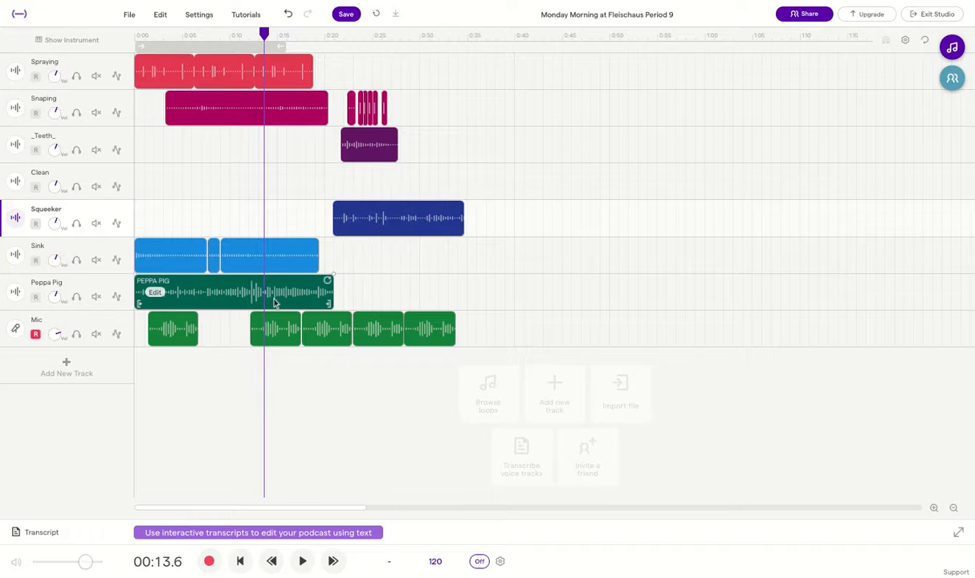
left_click_drag(224, 303, 554, 228)
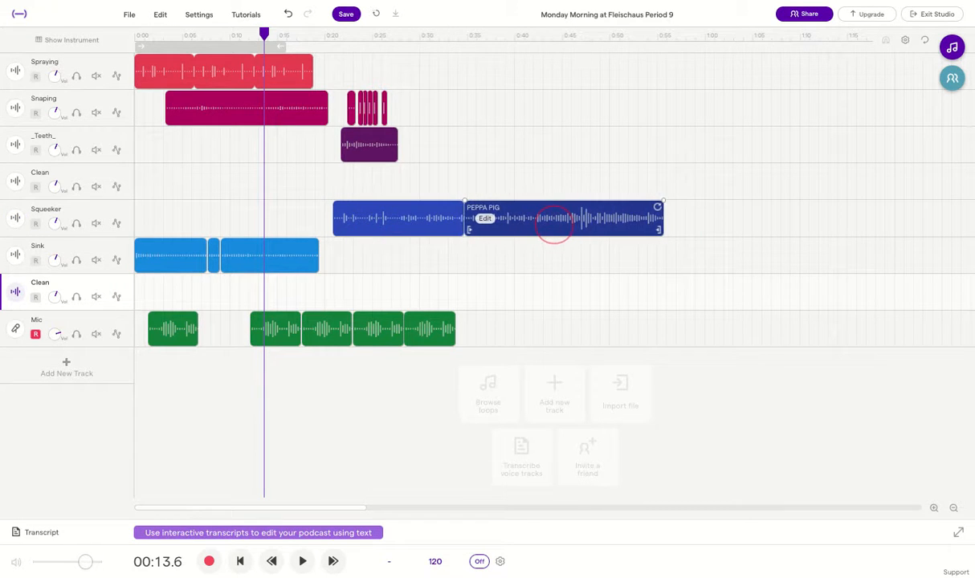
left_click(306, 265)
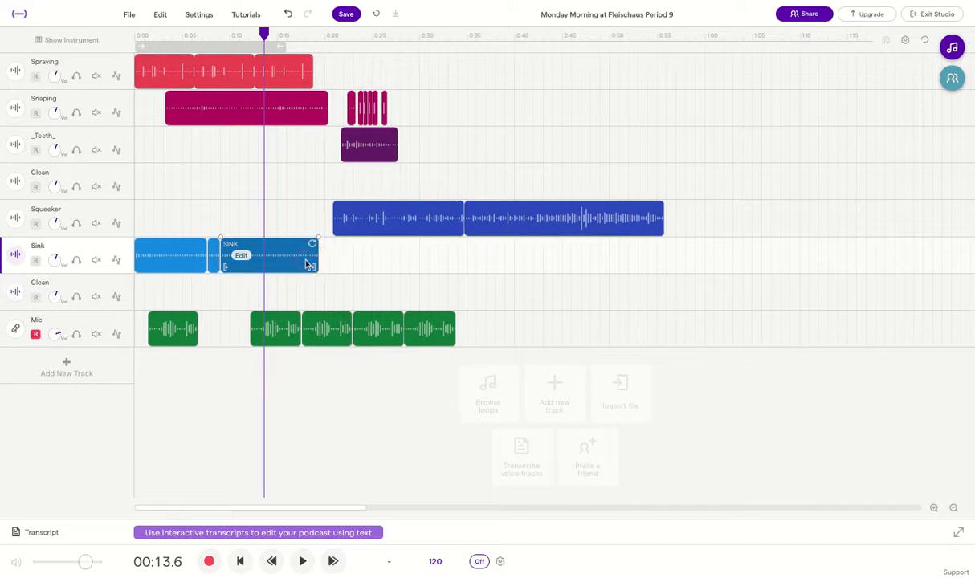
Move the Sink clips later to about 0:29 and the Teeth clip to about 0:40
right_click(214, 260)
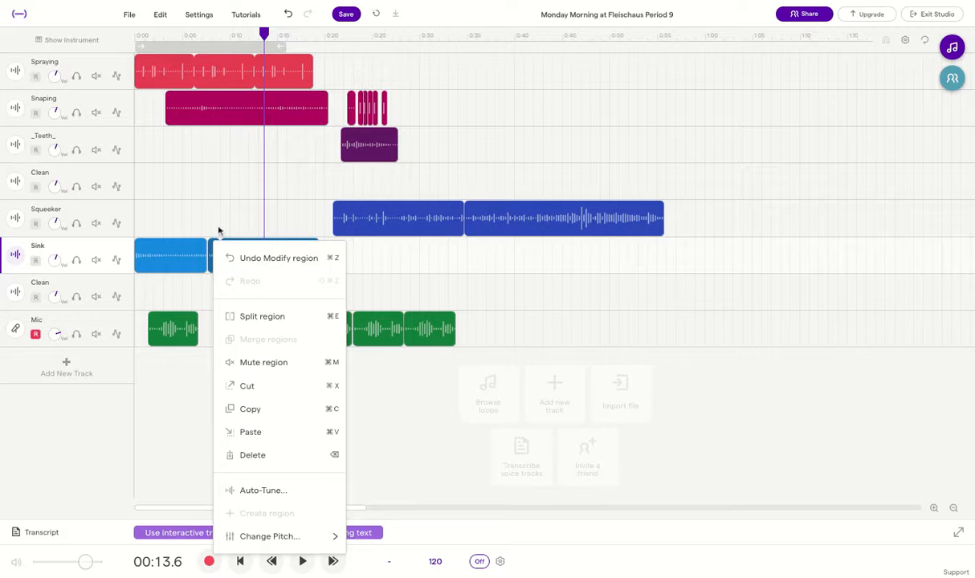
left_click(218, 231)
left_click(192, 262)
left_click_drag(192, 261, 473, 261)
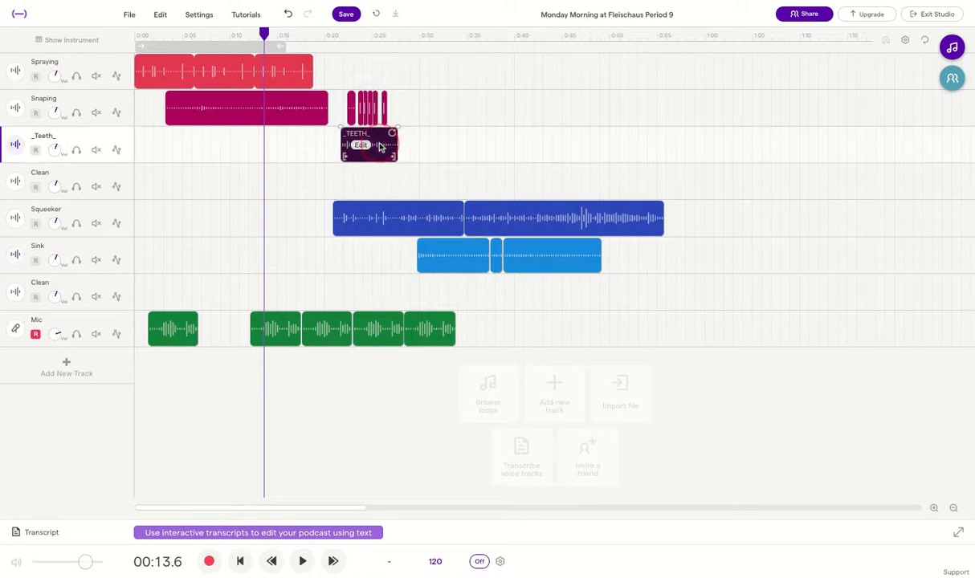
mouse_move(381, 146)
left_mouse_down()
mouse_move(649, 146)
mouse_move(691, 177)
mouse_move(688, 148)
mouse_move(701, 167)
mouse_move(660, 91)
mouse_move(558, 86)
left_mouse_up()
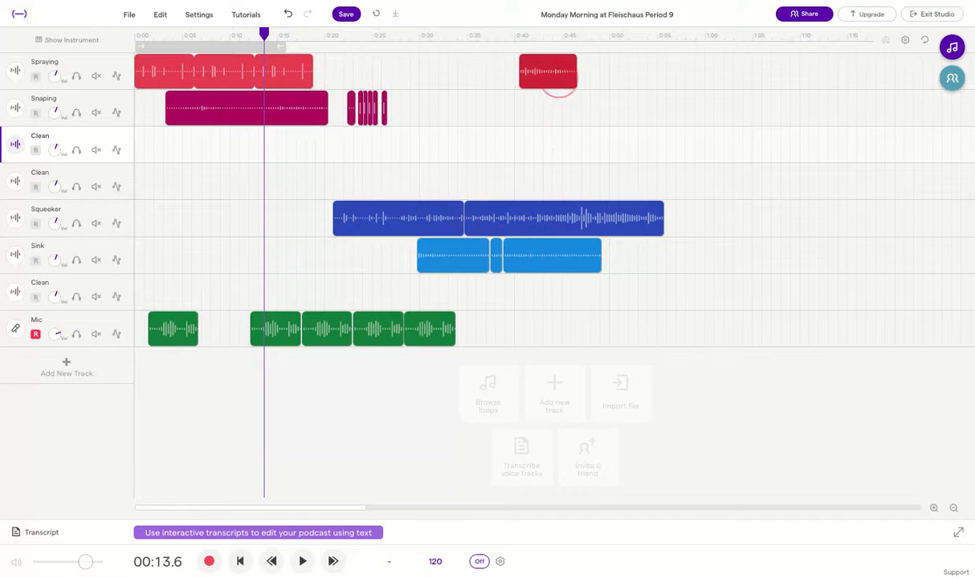
Trim the end of the Peppa Pig clip on the Squeeker track
left_click(526, 221)
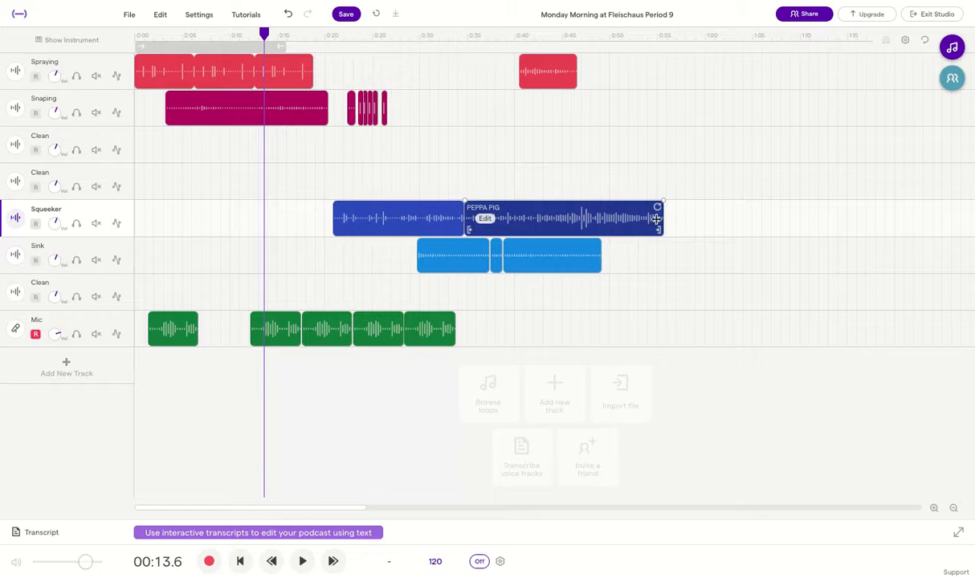
mouse_move(664, 218)
left_mouse_down()
mouse_move(600, 217)
mouse_move(667, 219)
left_mouse_up()
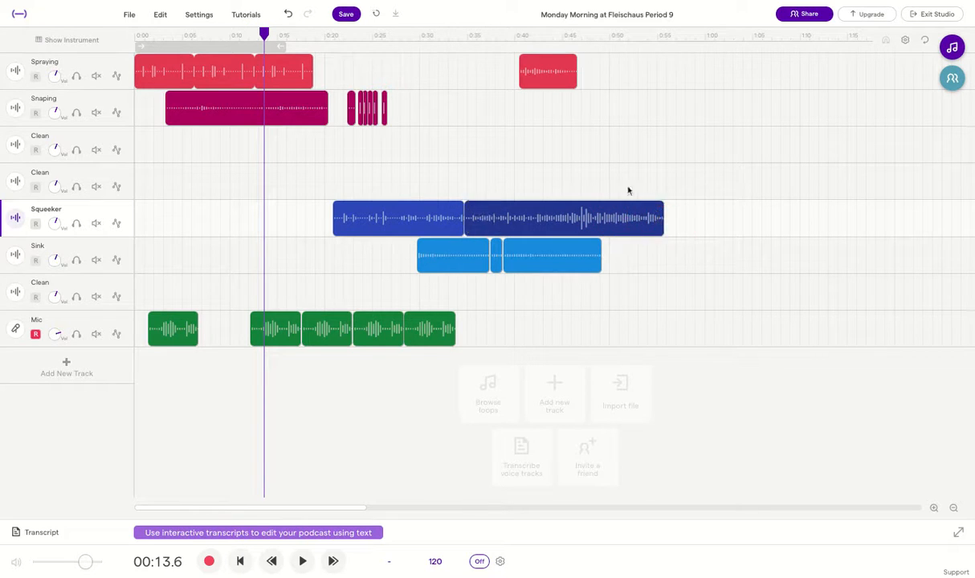
mouse_move(479, 223)
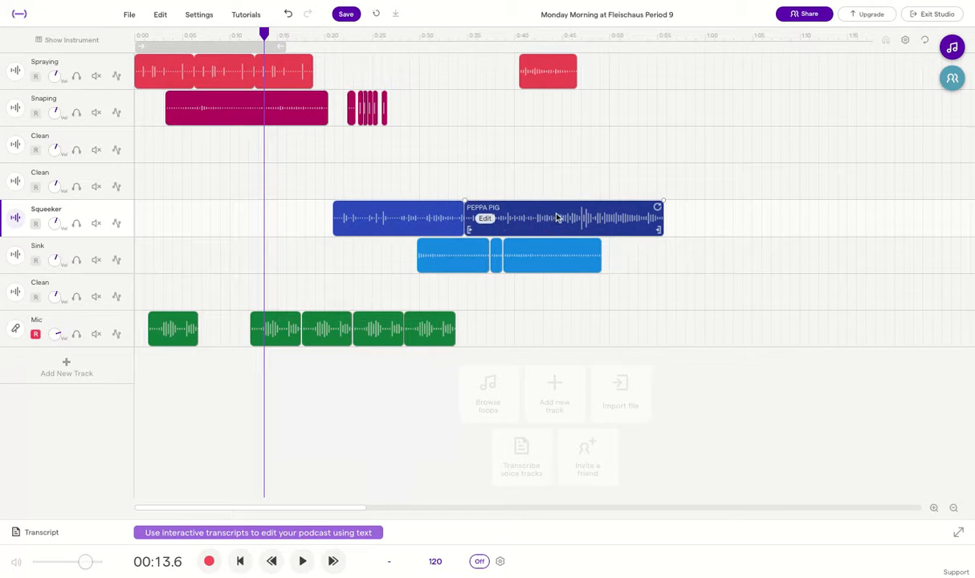
right_click(281, 336)
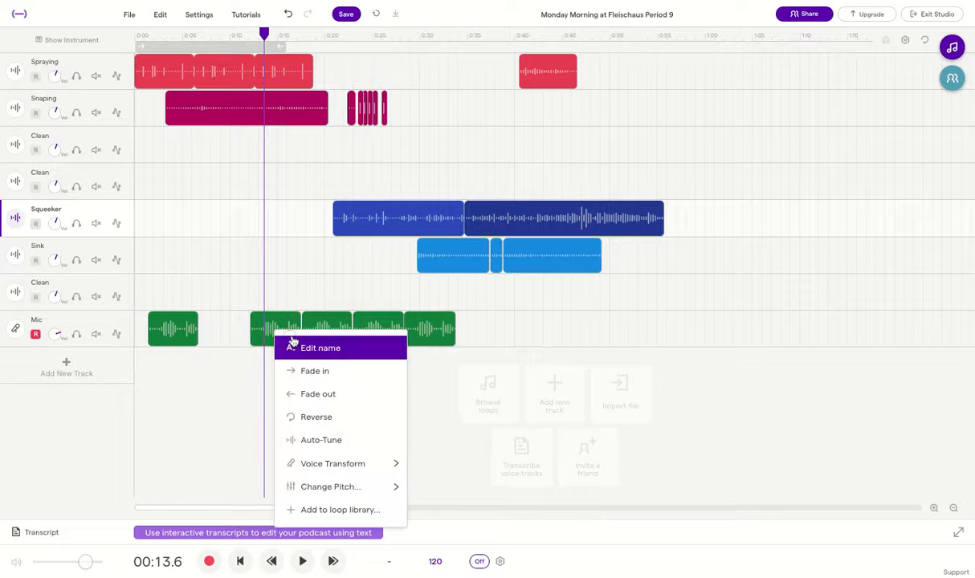
left_click(445, 326)
key("Delete")
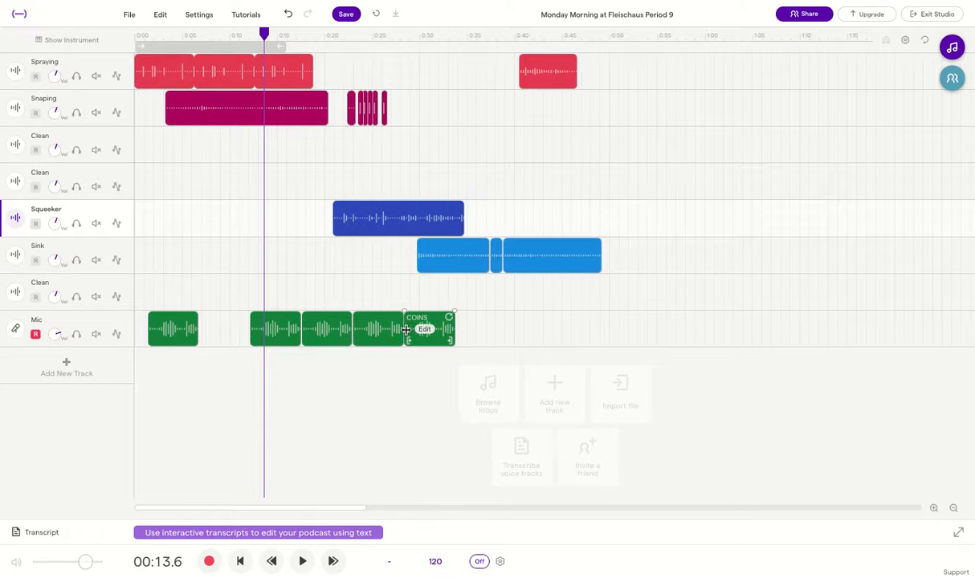
key("ctrl+z")
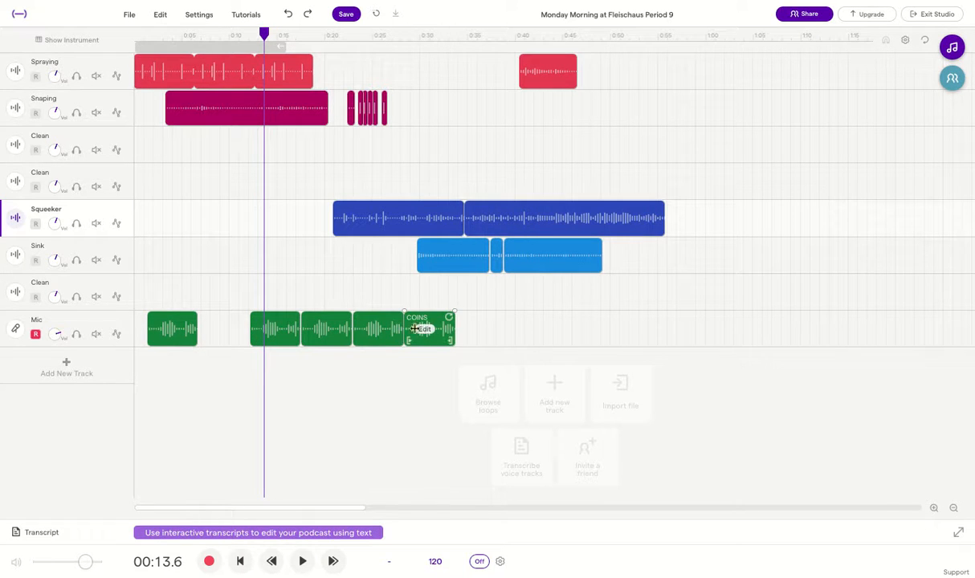
left_click(440, 343)
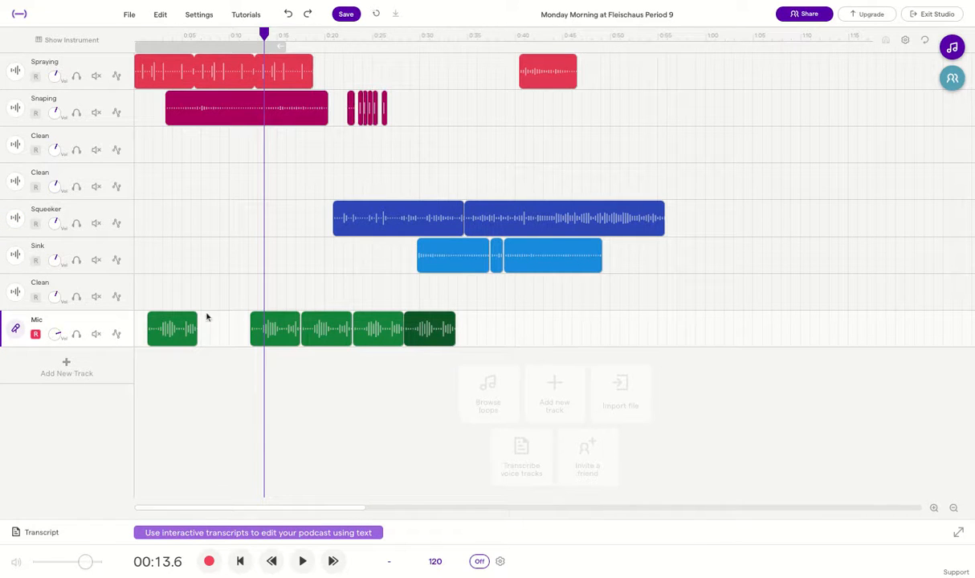
right_click(176, 329)
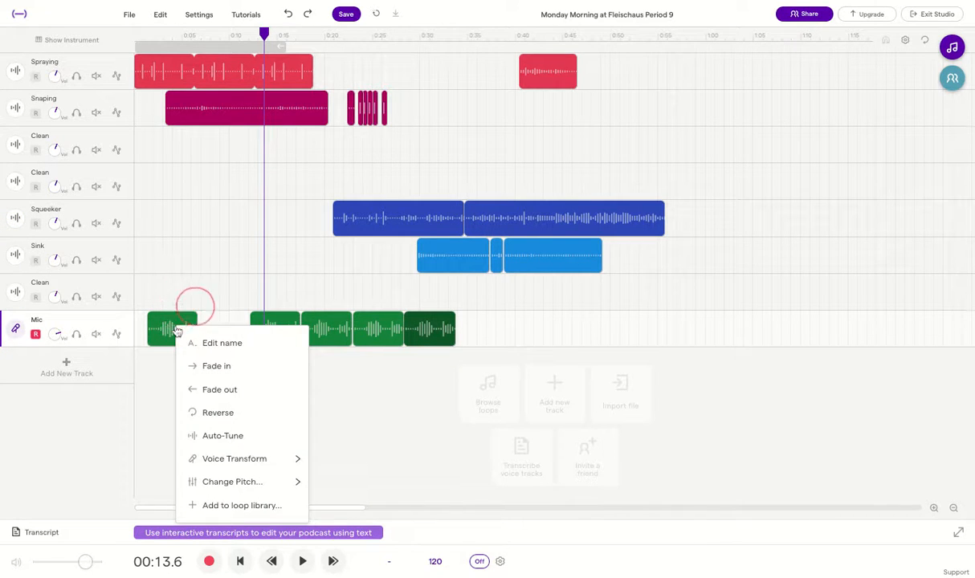
left_click(614, 329)
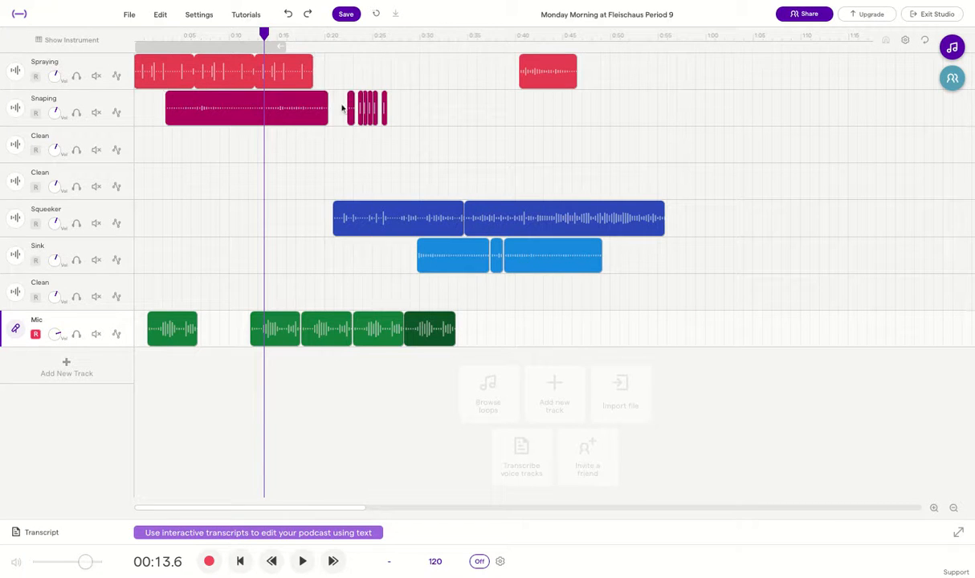
left_click(354, 110)
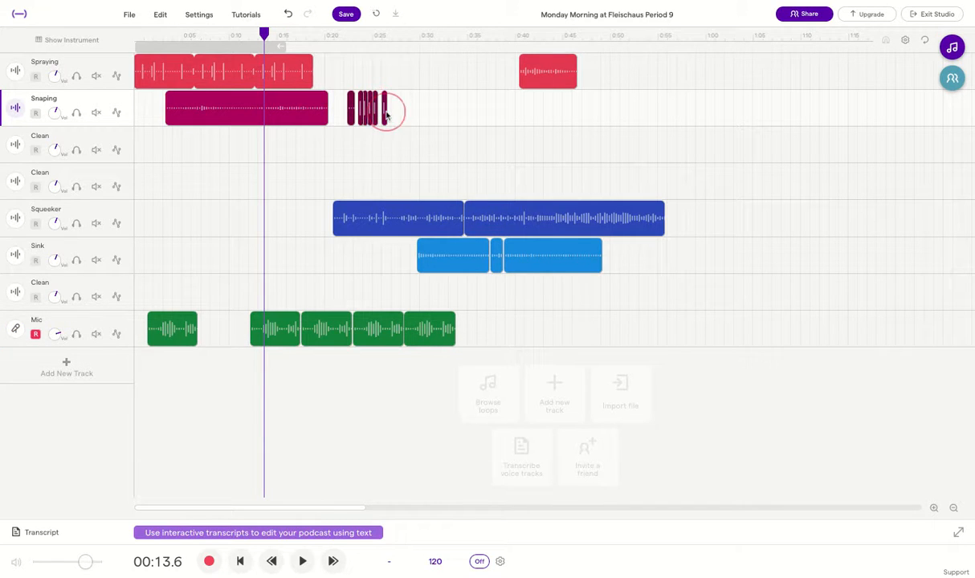
Move the snap clips down a track to 0:09–0:12 and the COINS clip to about 0:50
mouse_move(386, 115)
left_mouse_down()
mouse_move(368, 146)
mouse_move(258, 147)
mouse_move(284, 147)
left_mouse_up()
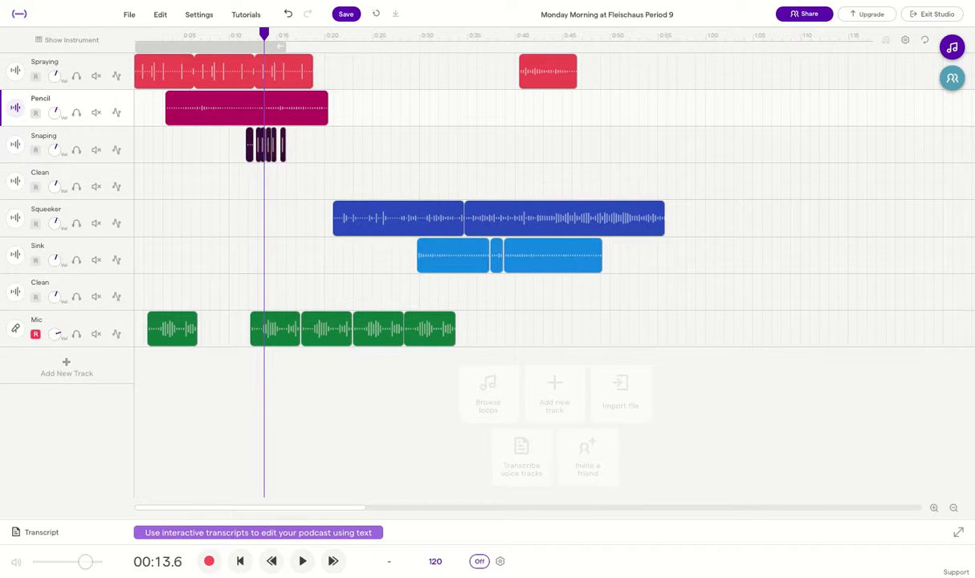
mouse_move(170, 334)
left_click_drag(178, 323, 688, 325)
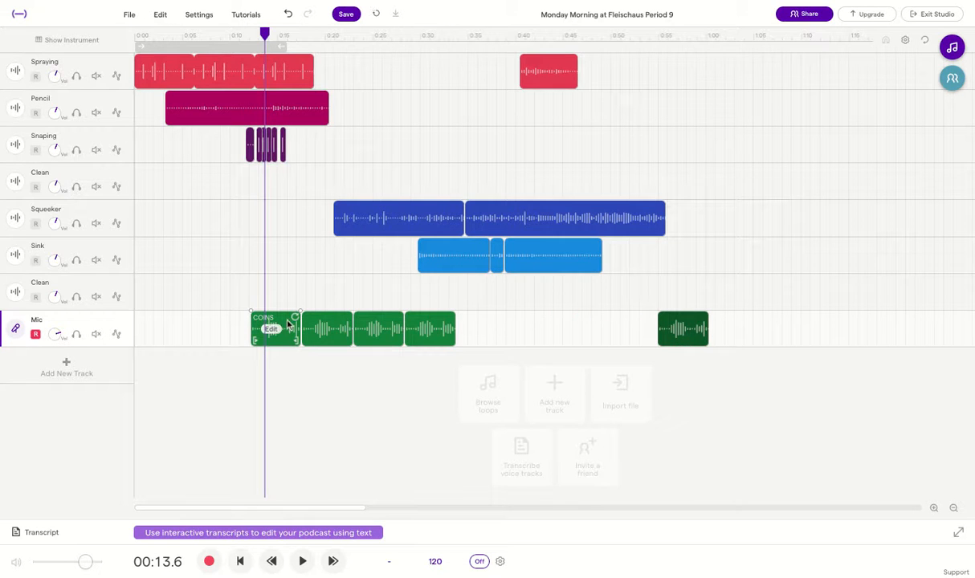
Delete the extra Mic clips, leaving a single Coins clip at about 0:54–0:59
left_click(288, 324)
key("Delete")
left_click(322, 325)
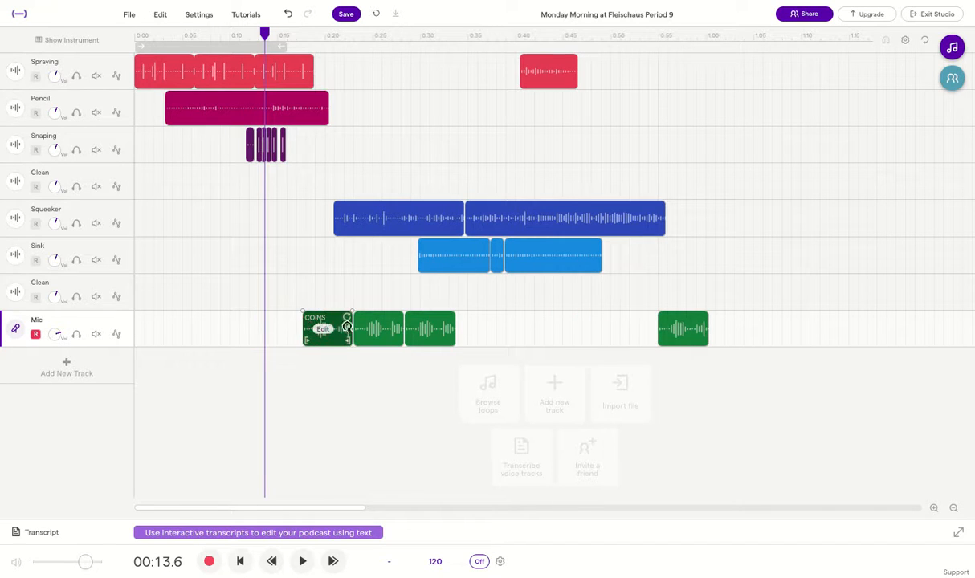
key("Delete")
right_click(392, 326)
left_click(373, 323)
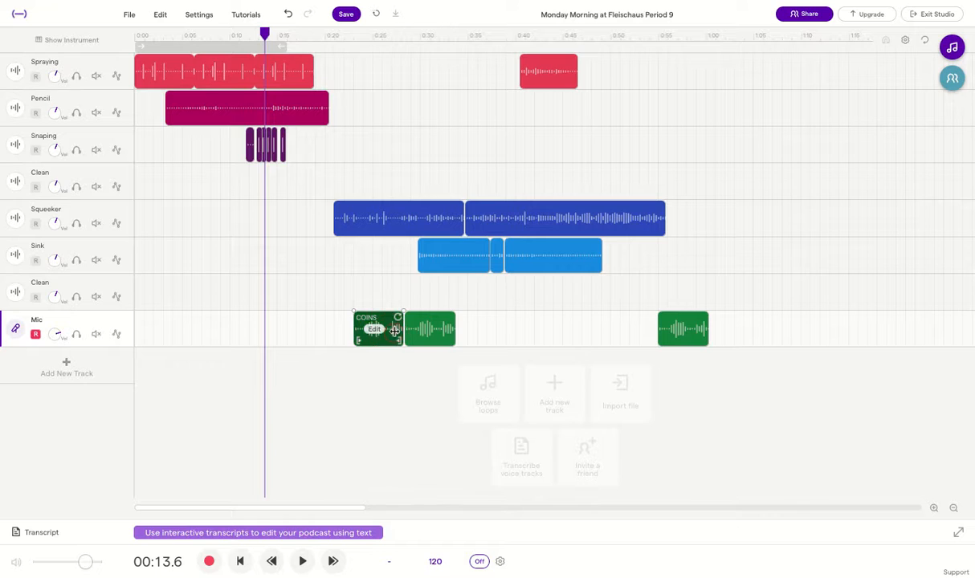
key("Delete")
right_click(438, 329)
left_click(438, 328)
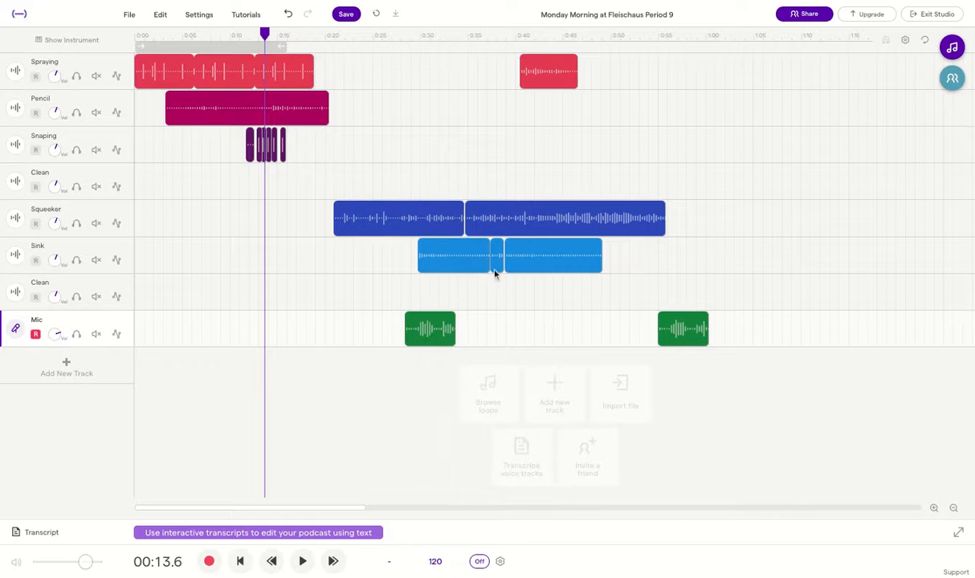
key("Delete")
left_click(562, 76)
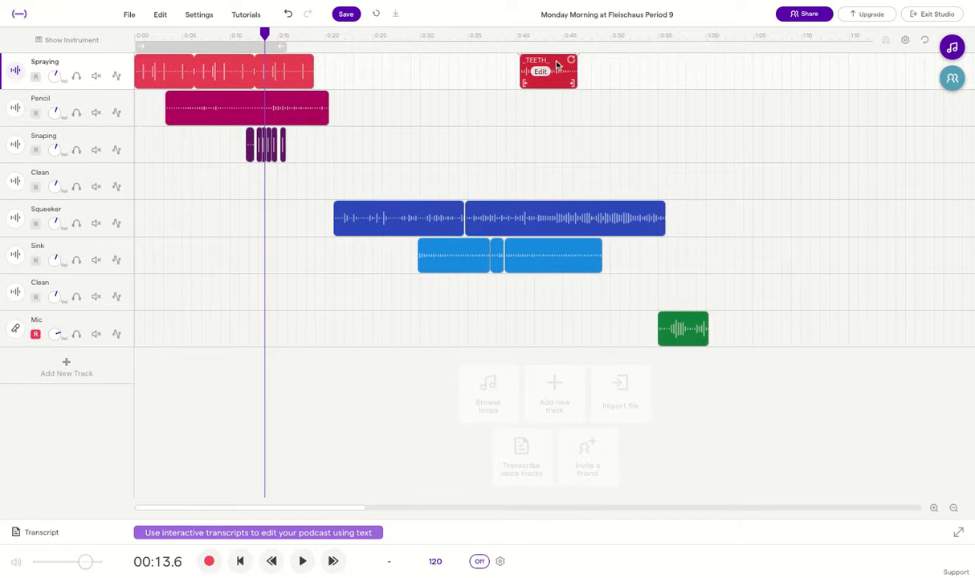
Move the TEETH clip onto the _Teeth_ track and make that track active
mouse_move(557, 64)
left_mouse_down()
mouse_move(496, 190)
mouse_move(239, 183)
left_mouse_up()
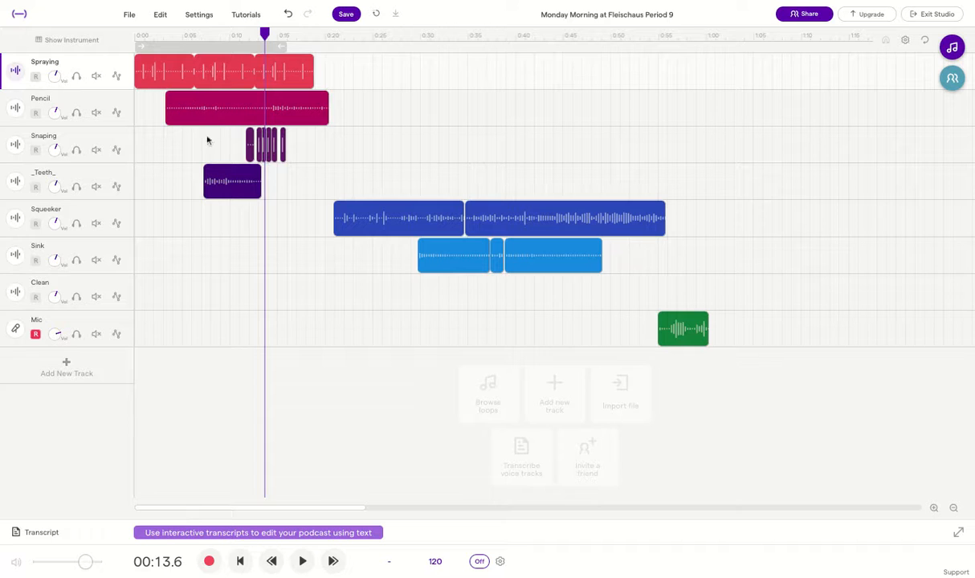
left_click(226, 178)
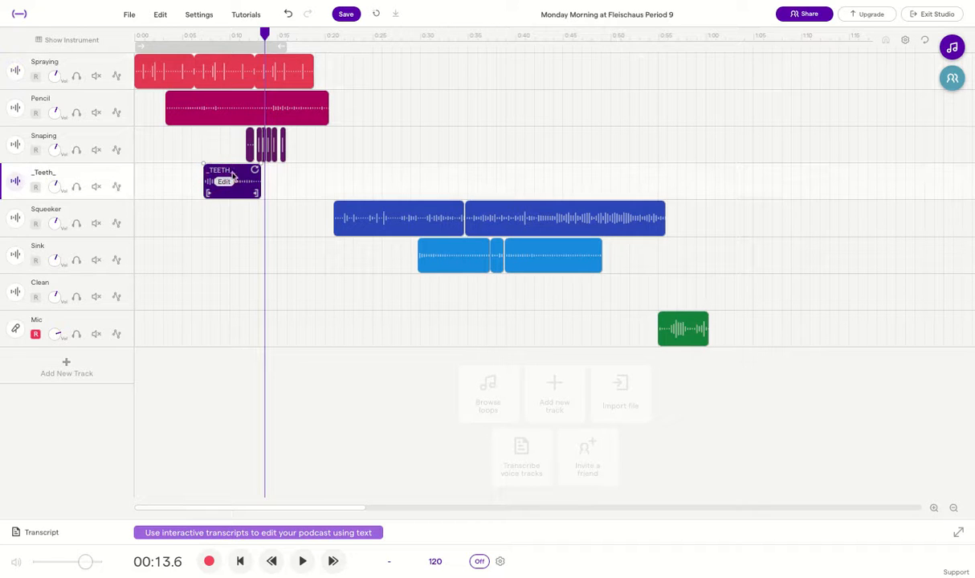
left_click(933, 510)
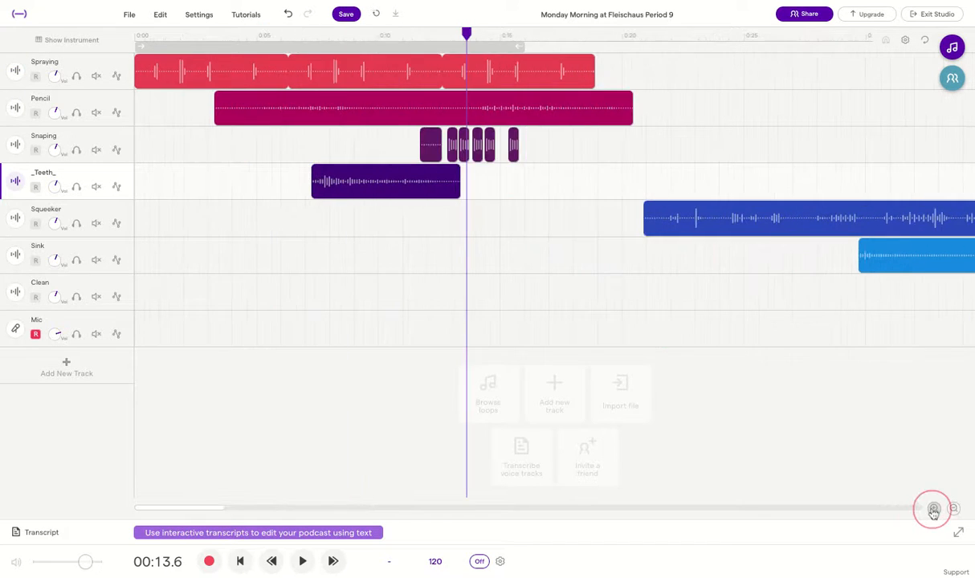
Trim and reposition the first Snaping clip so the copies sit about 0:09.5–0:12.3
left_click(422, 144)
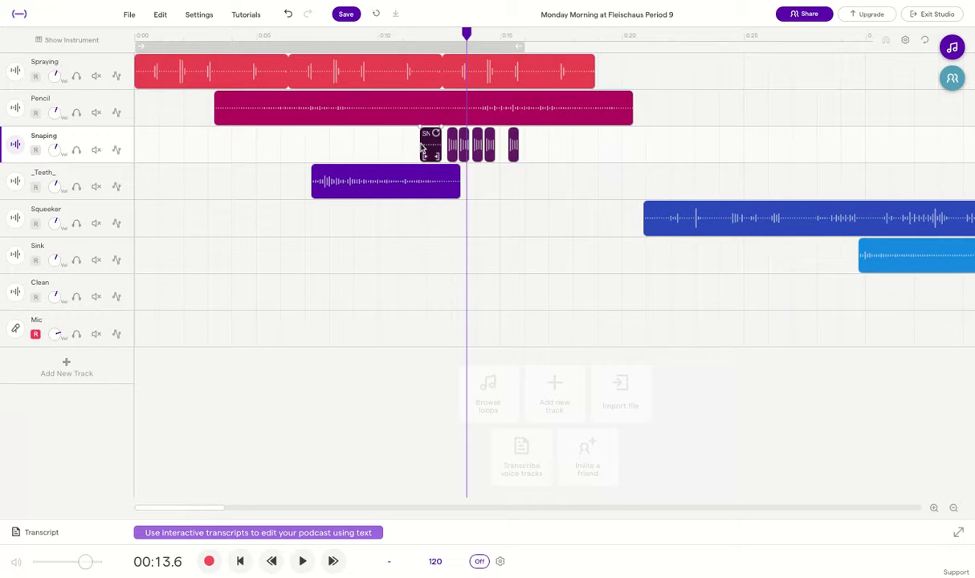
left_click(383, 143)
left_click_drag(422, 146, 366, 143)
left_click_drag(429, 144, 355, 147)
left_click(935, 509)
left_click(935, 509)
left_click(935, 508)
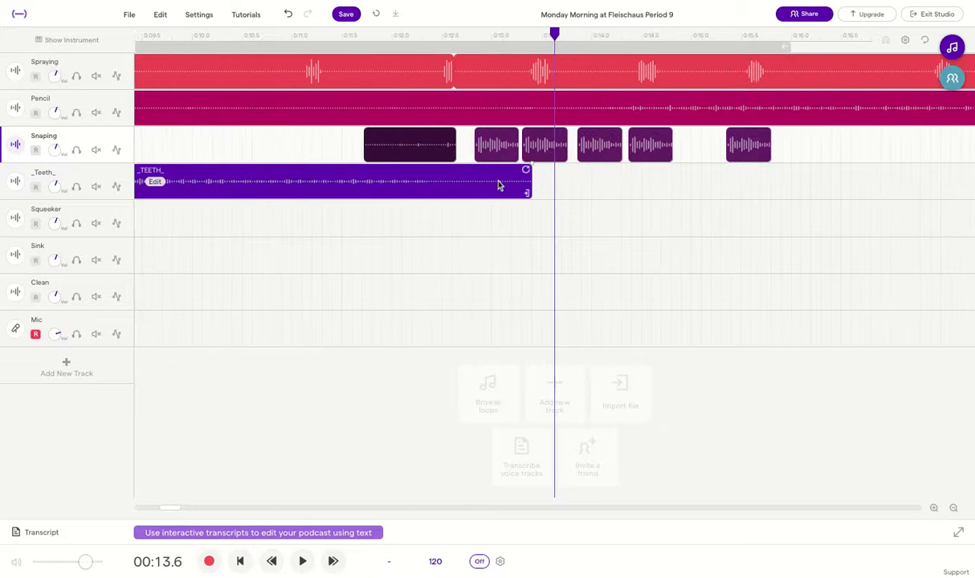
left_click_drag(411, 143, 453, 143)
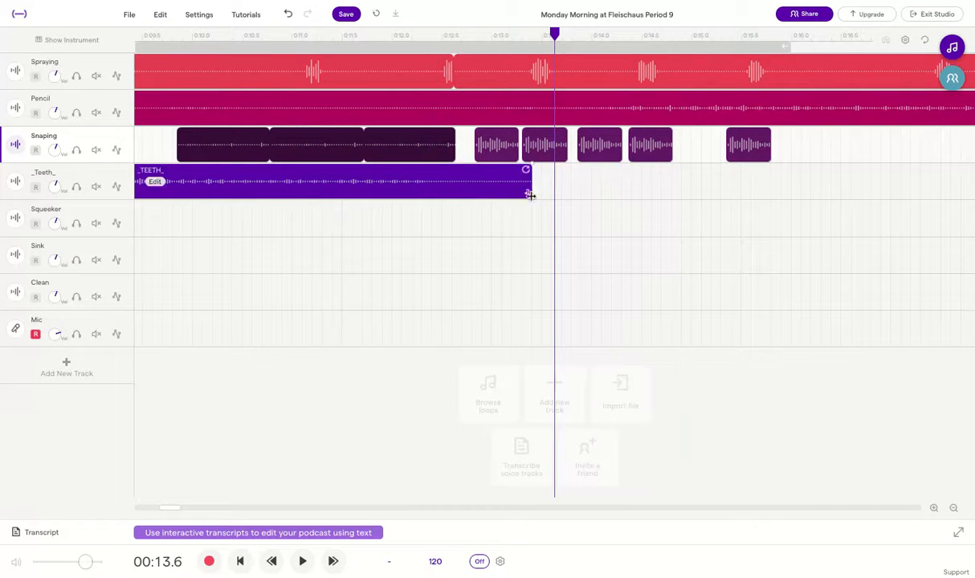
left_click(954, 509)
left_click(953, 509)
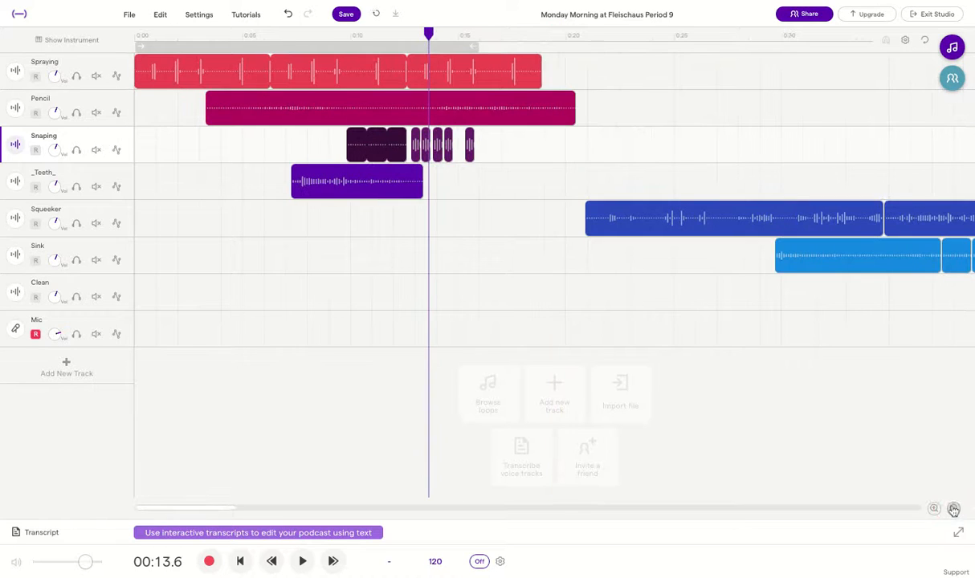
left_click_drag(428, 33, 137, 34)
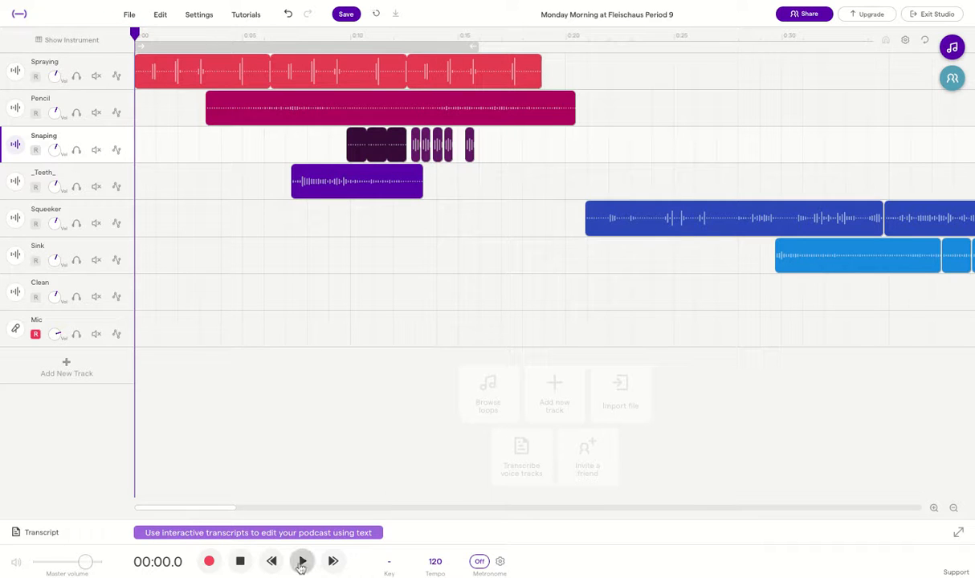
left_click(301, 565)
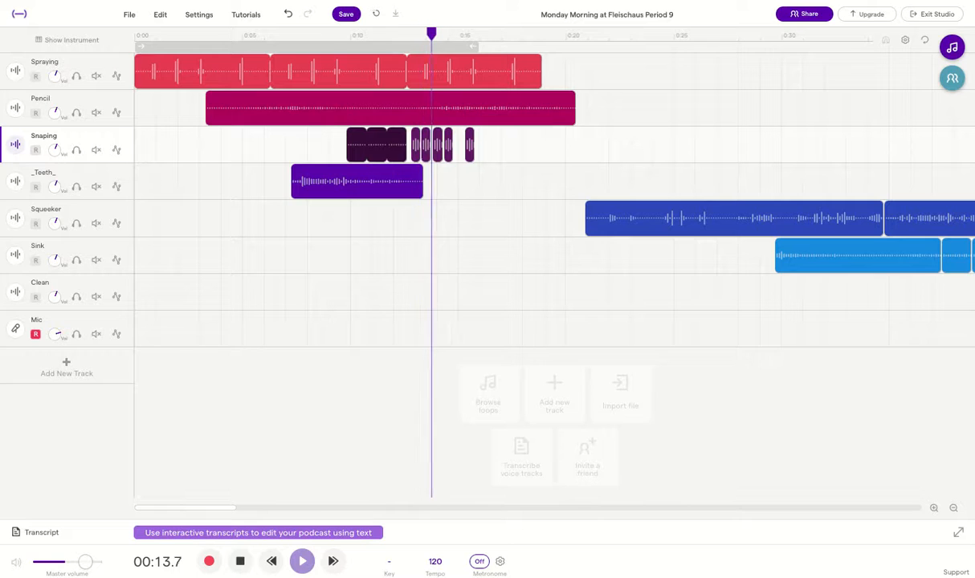
left_click(240, 563)
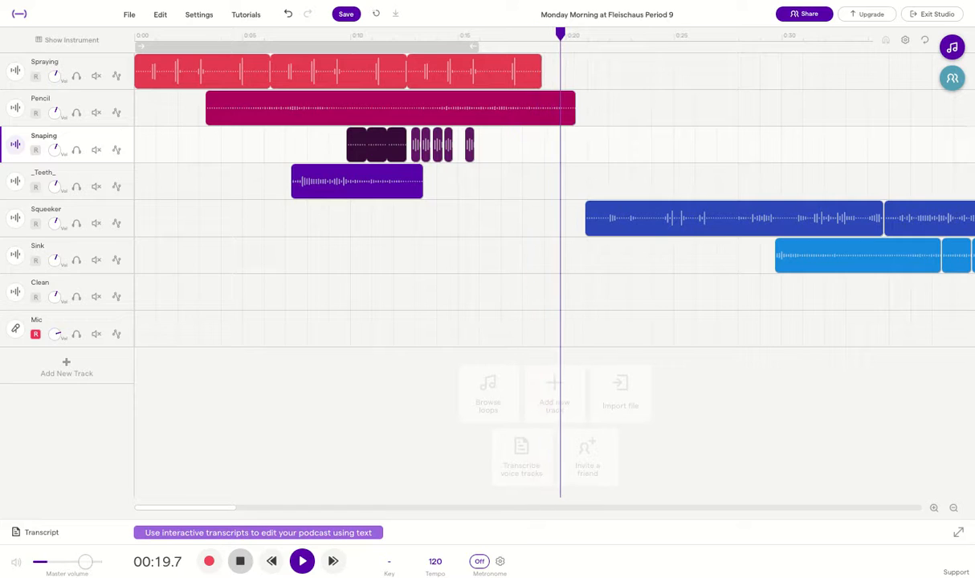
left_click(241, 564)
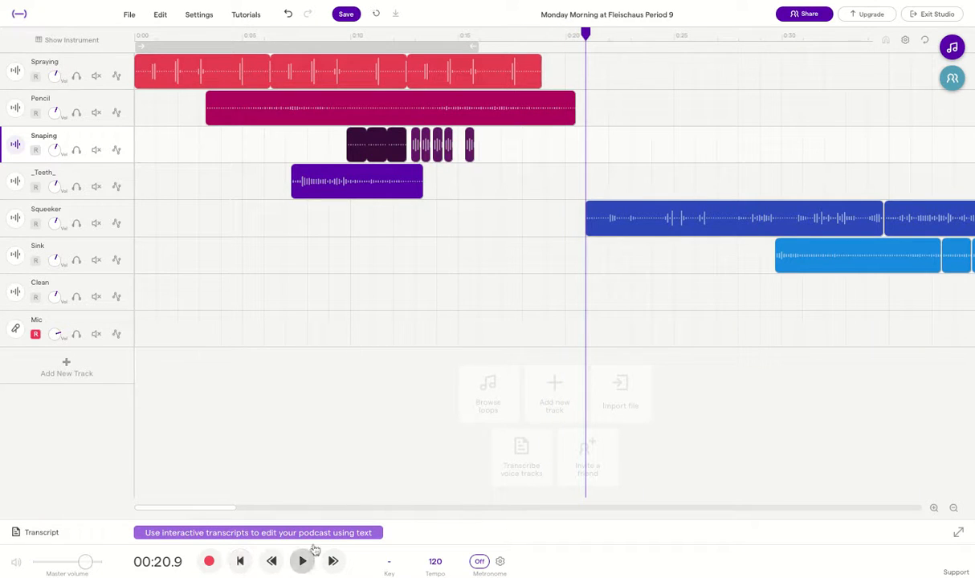
left_click_drag(585, 33, 543, 34)
Play back the audio around 0:19 to check where the Pencil clip ends
right_click(616, 220)
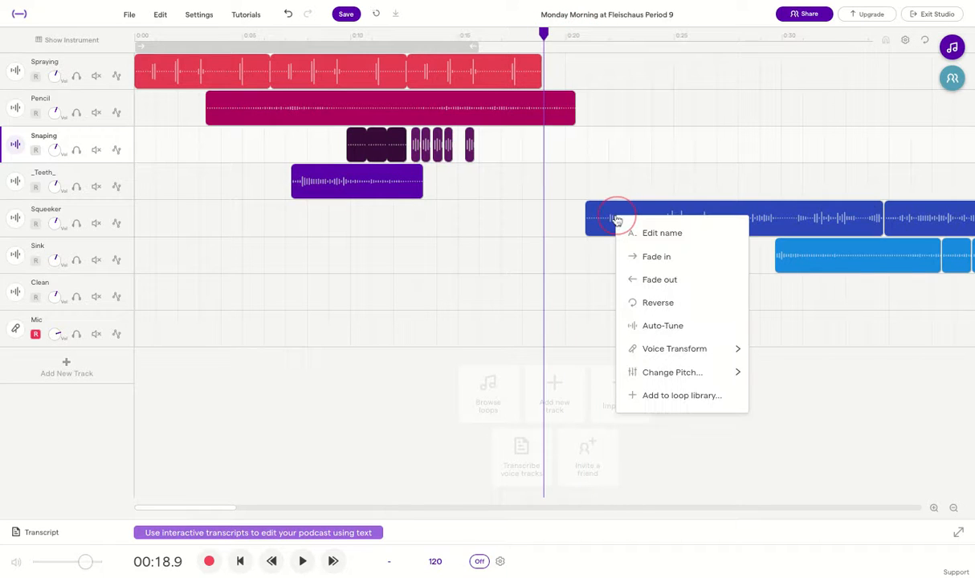
left_click(544, 104)
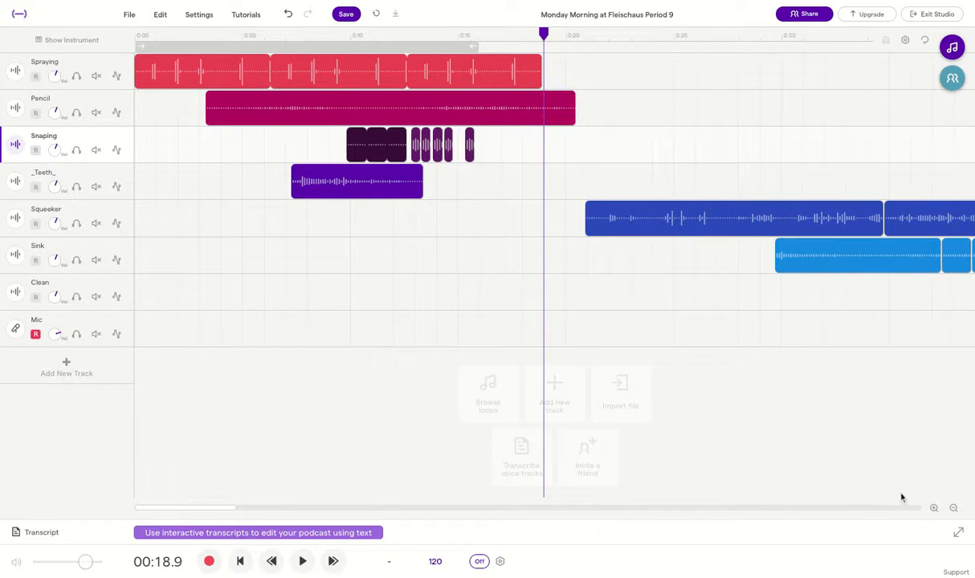
left_click(933, 509)
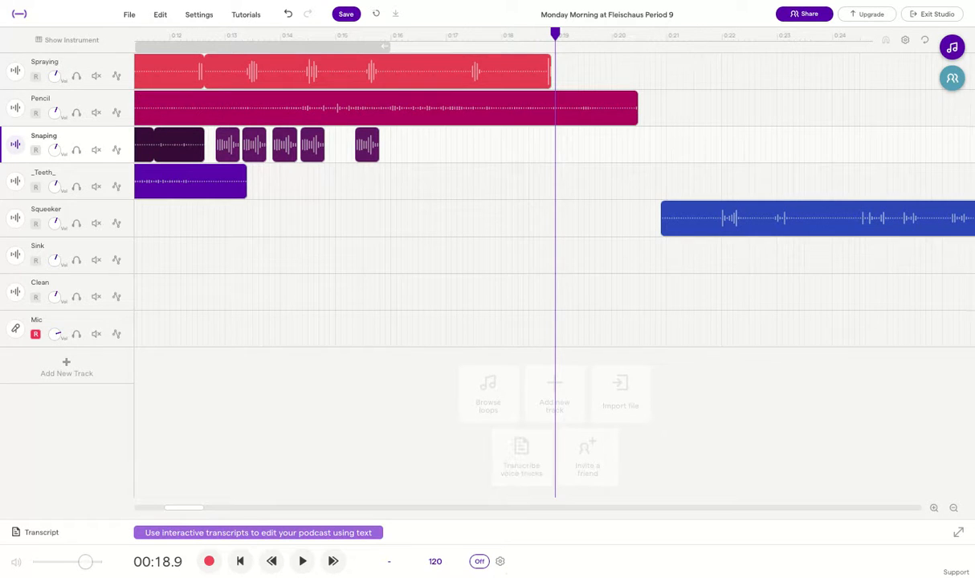
left_click(303, 561)
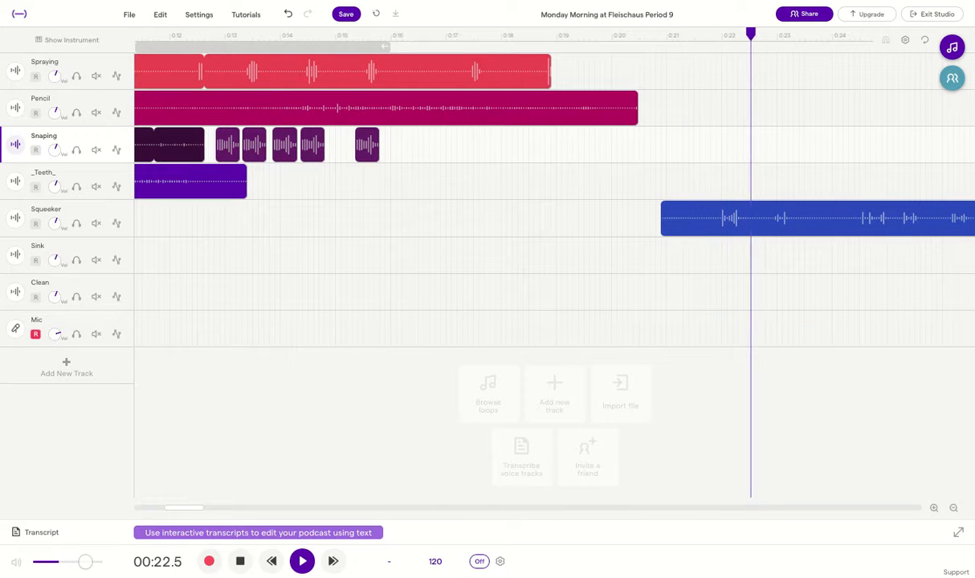
left_click(240, 561)
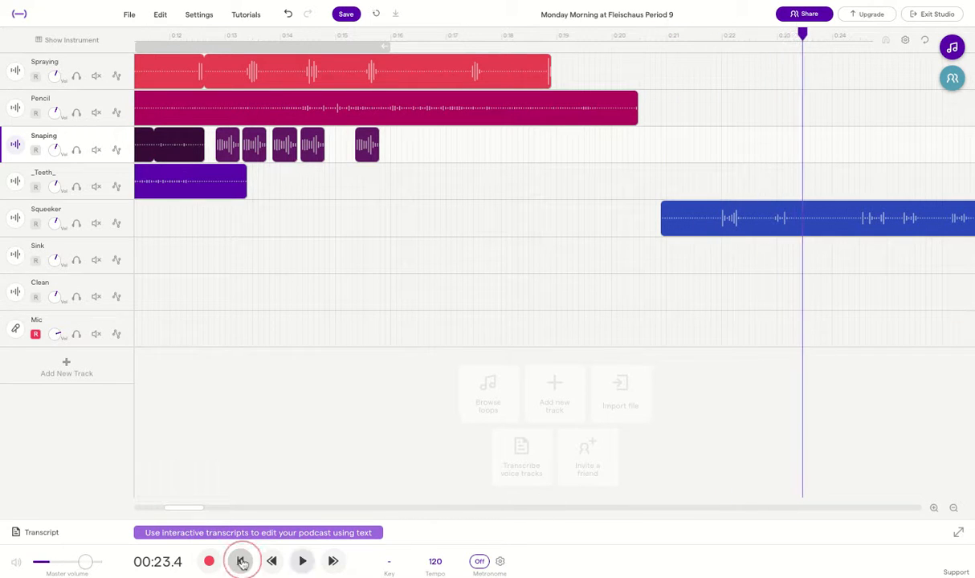
left_click(656, 107)
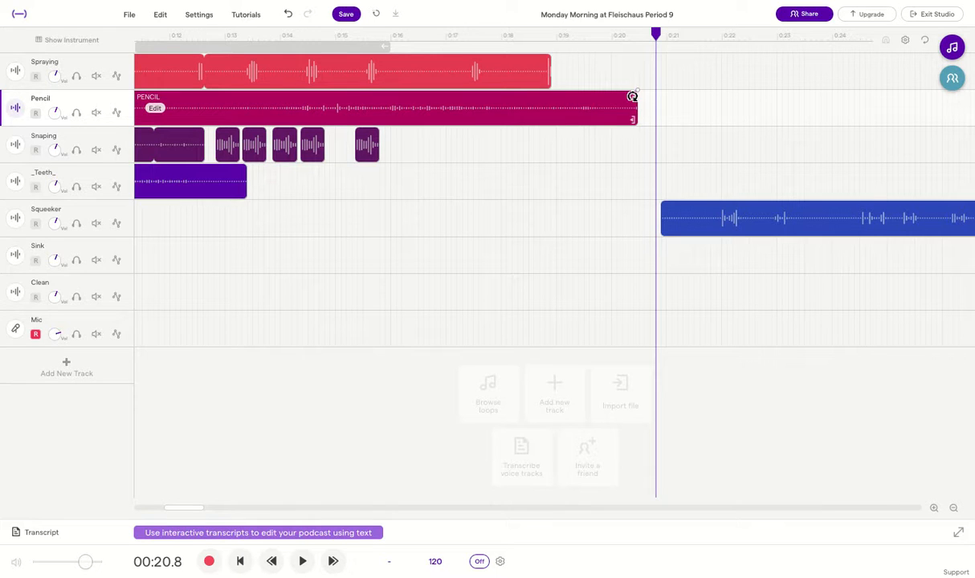
Fade out the Pencil clip from roughly 0:18.7 to its end near 0:20.2
left_click(604, 107)
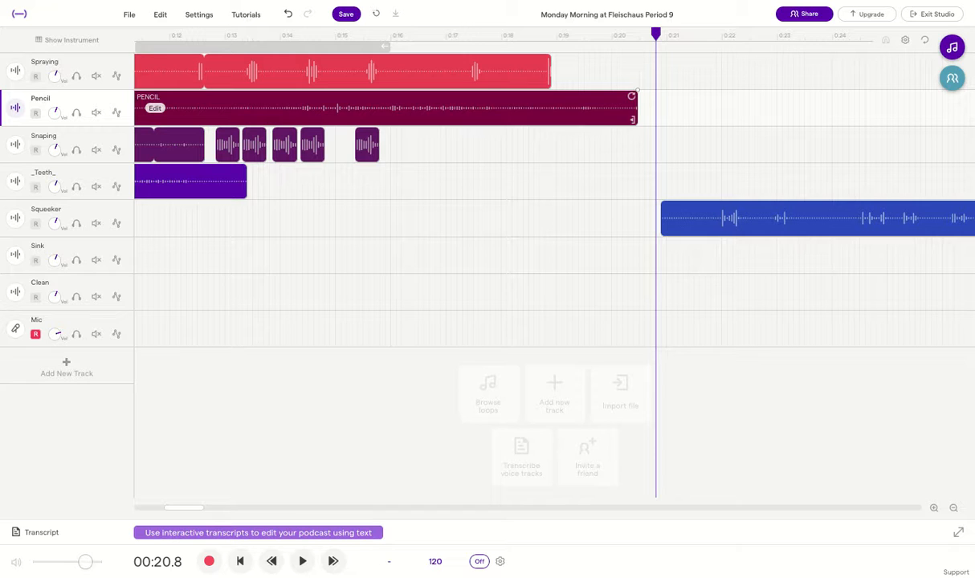
left_click(664, 116)
left_click(627, 150)
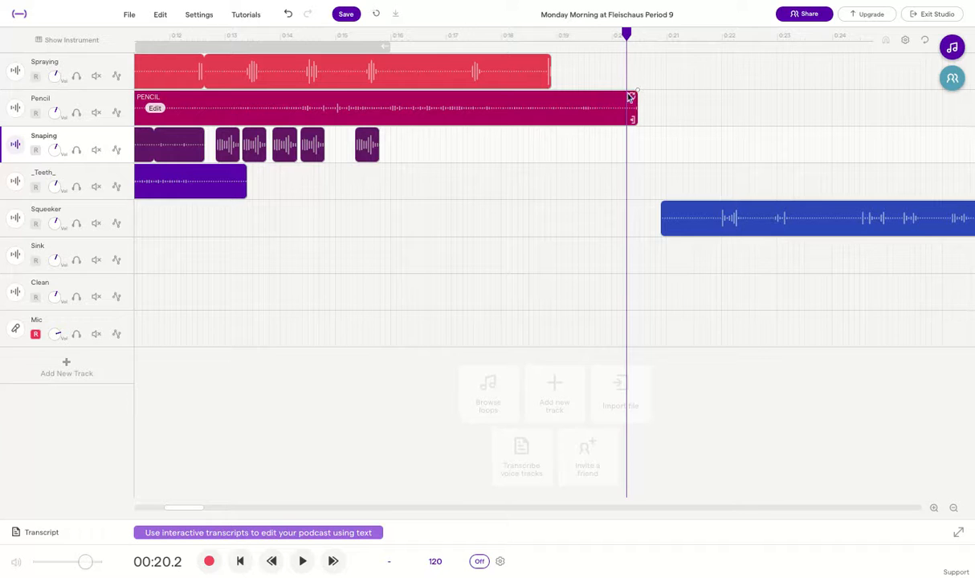
mouse_move(638, 90)
left_mouse_down()
mouse_move(513, 90)
mouse_move(582, 92)
mouse_move(536, 91)
left_mouse_up()
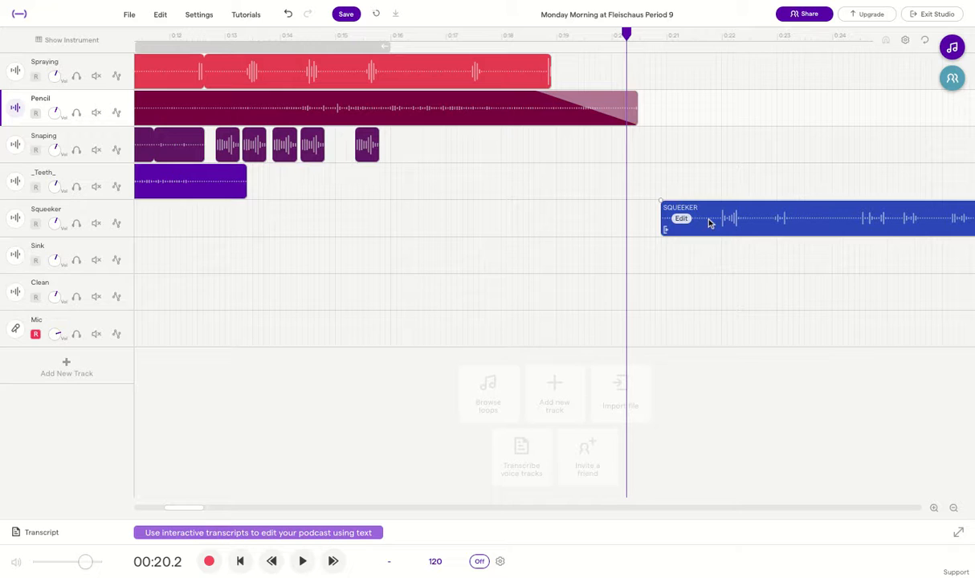
Add a fade-in to the start of the Squeeker clip and play back from 0:16
left_click(661, 202)
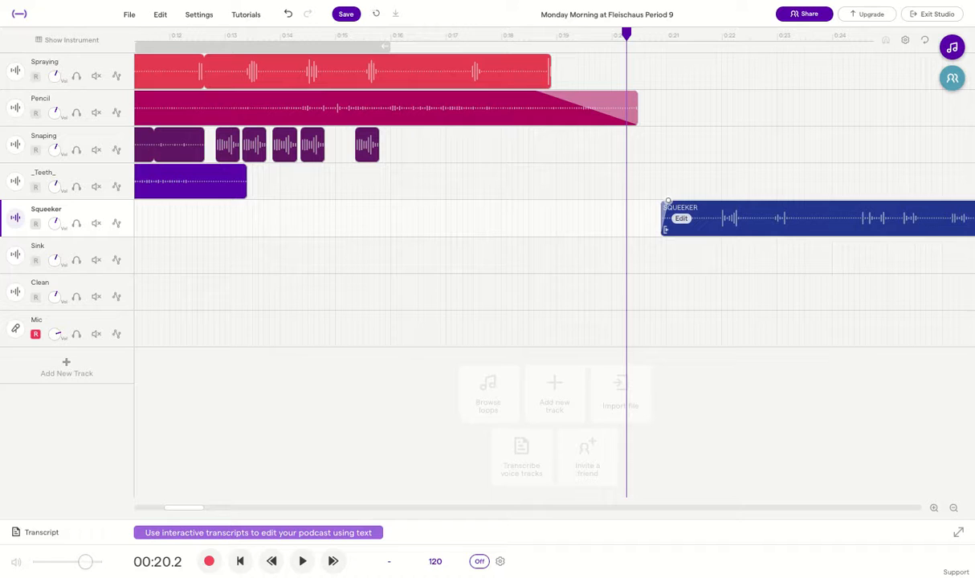
left_click_drag(667, 201, 759, 199)
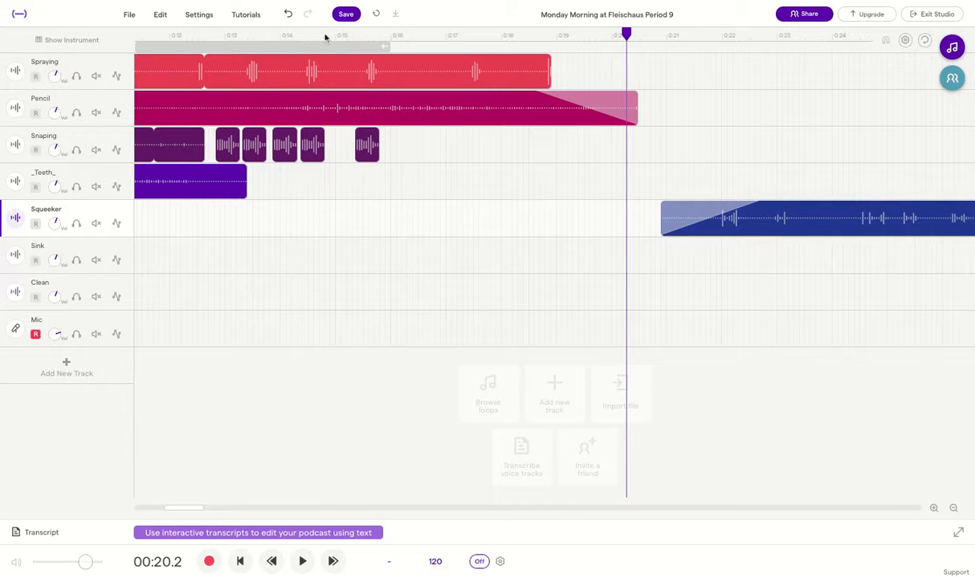
left_click(415, 36)
key("space")
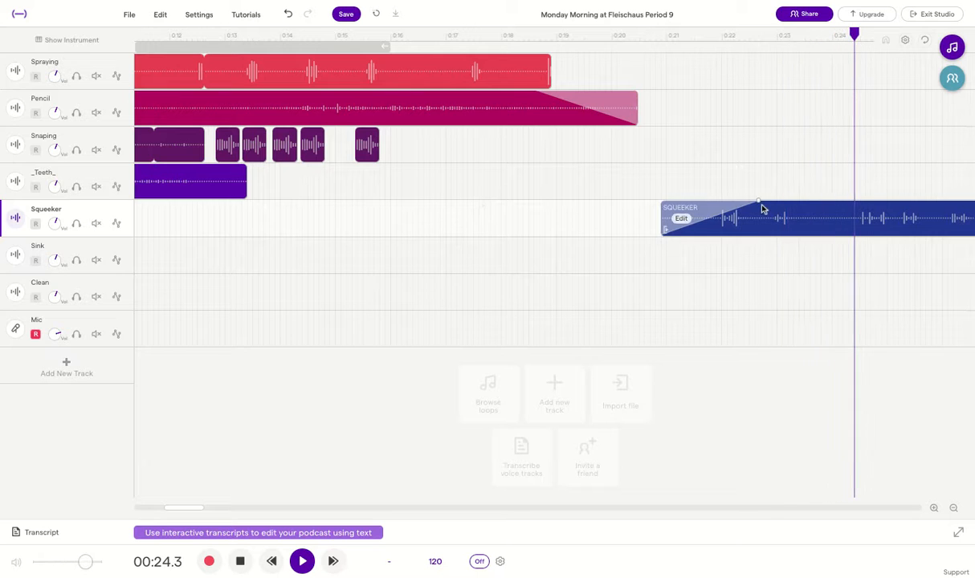
key("space")
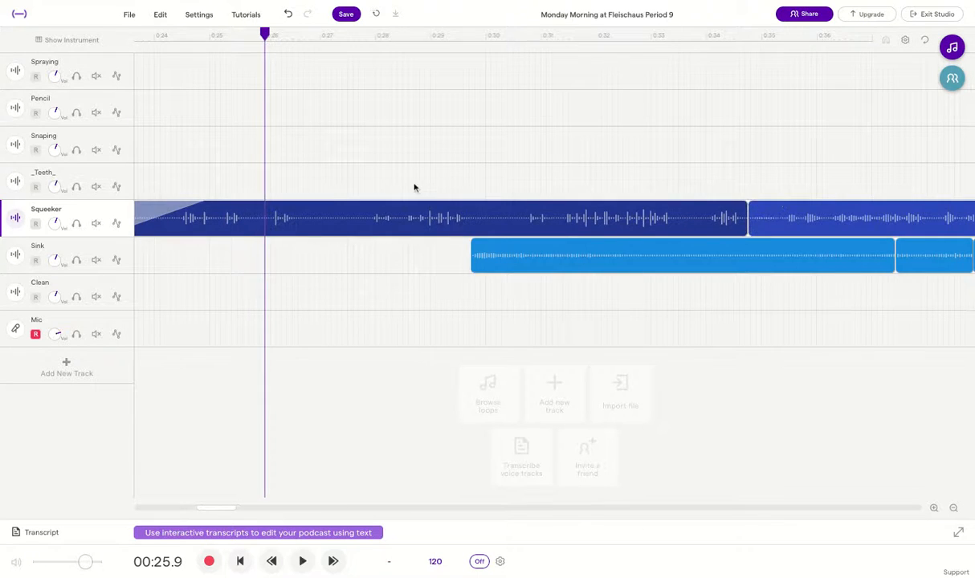
Lengthen the Squeeker fade-in to about 0:23.8 and replay it from 0:19.3
scroll(355, 207, "left", 6)
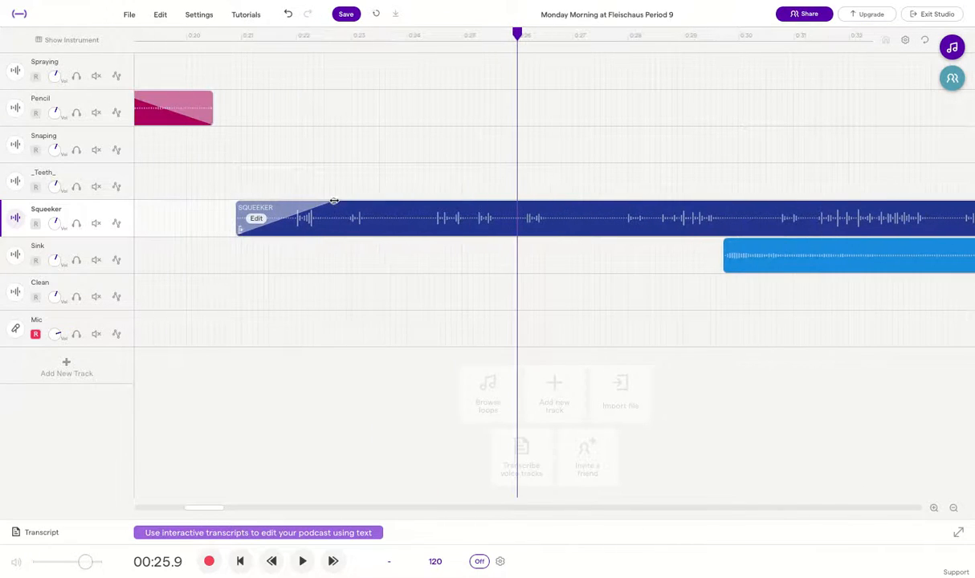
left_click_drag(333, 201, 407, 201)
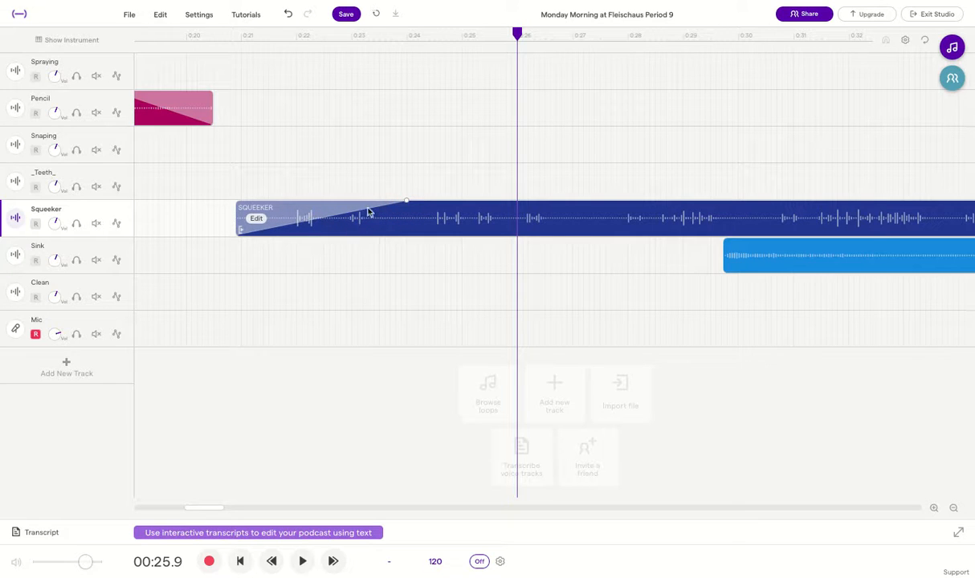
left_click(145, 34)
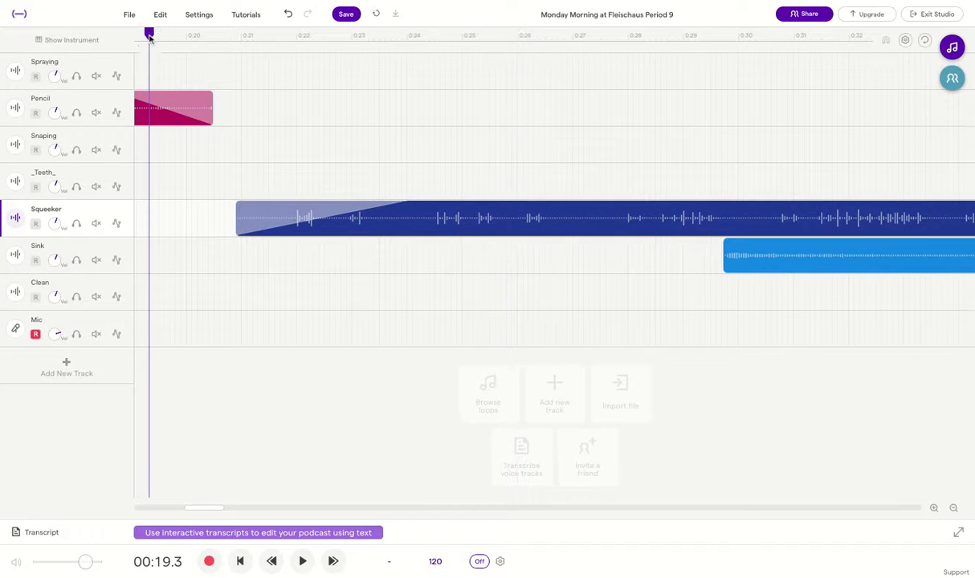
key("space")
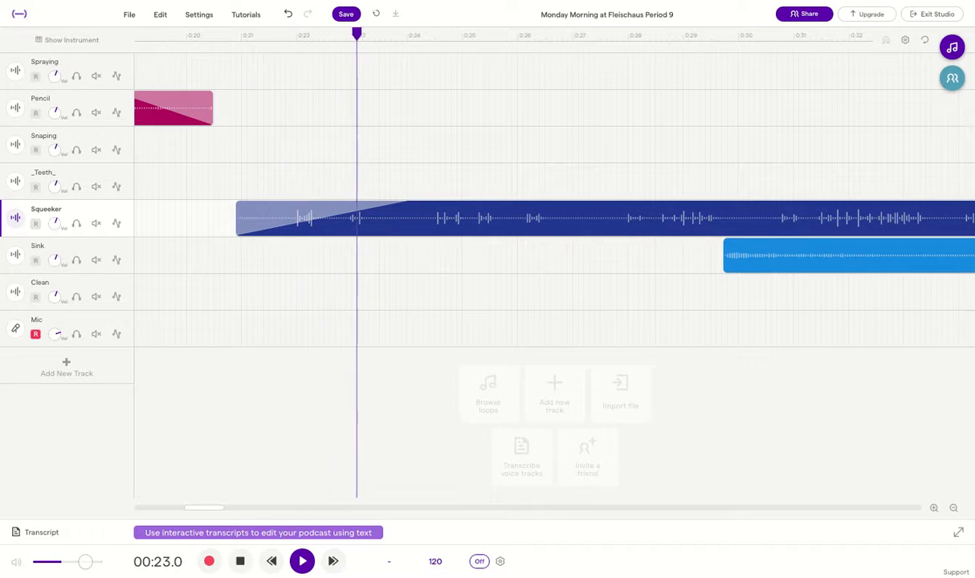
key("space")
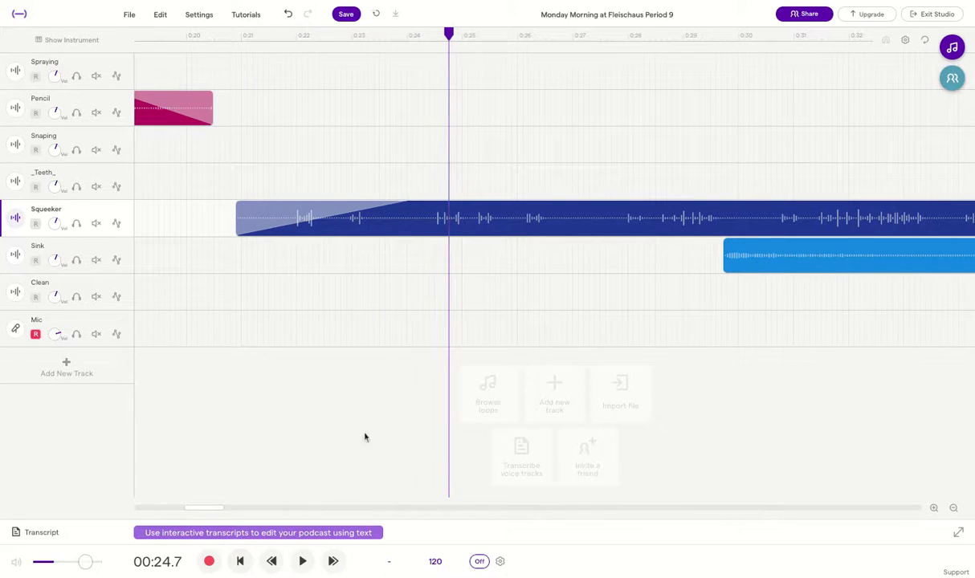
scroll(384, 306, "left", 5)
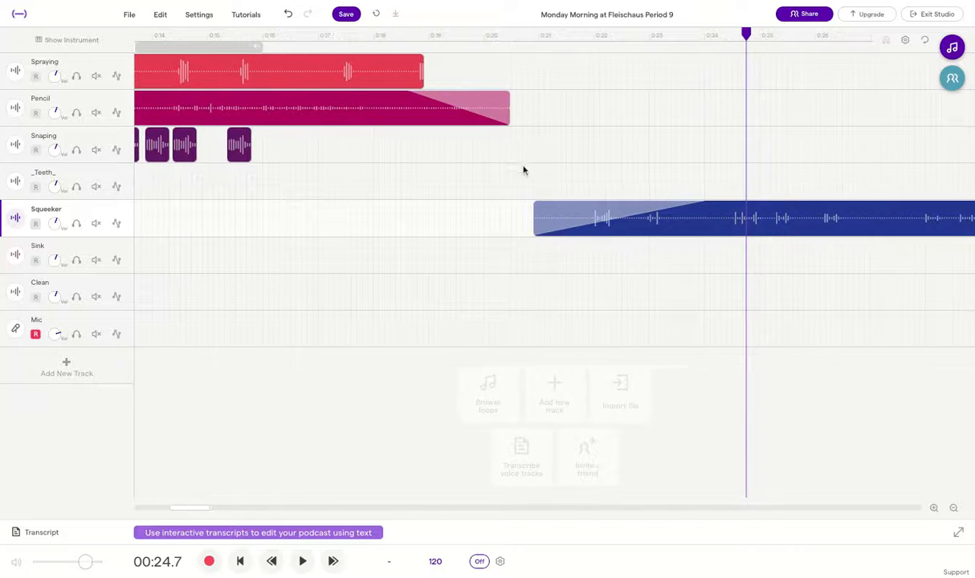
left_click(954, 508)
left_click(954, 508)
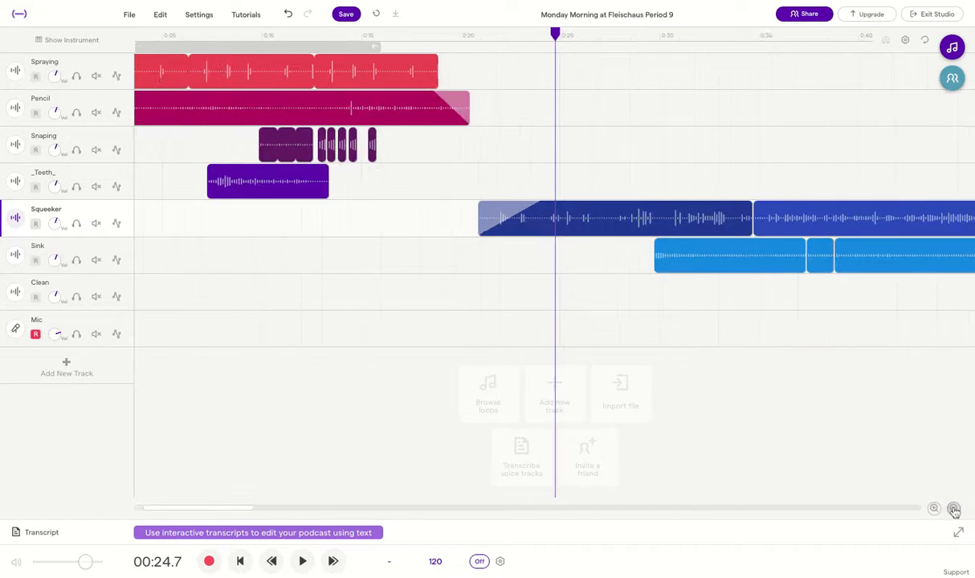
left_click(953, 508)
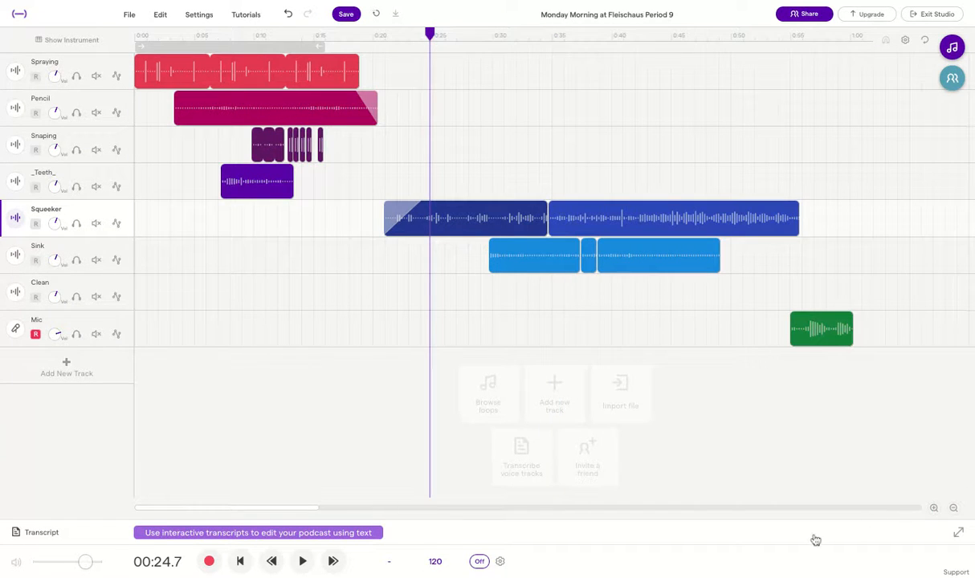